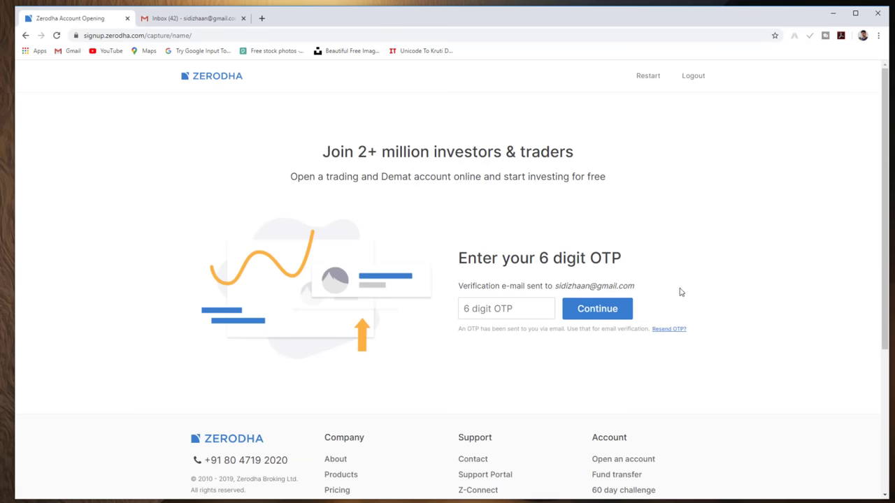
- Resend the e-mail OTP, then copy the code from Gmail and paste it to verify the e-mail
{"action": "left_click", "coordinate": [670, 330]}
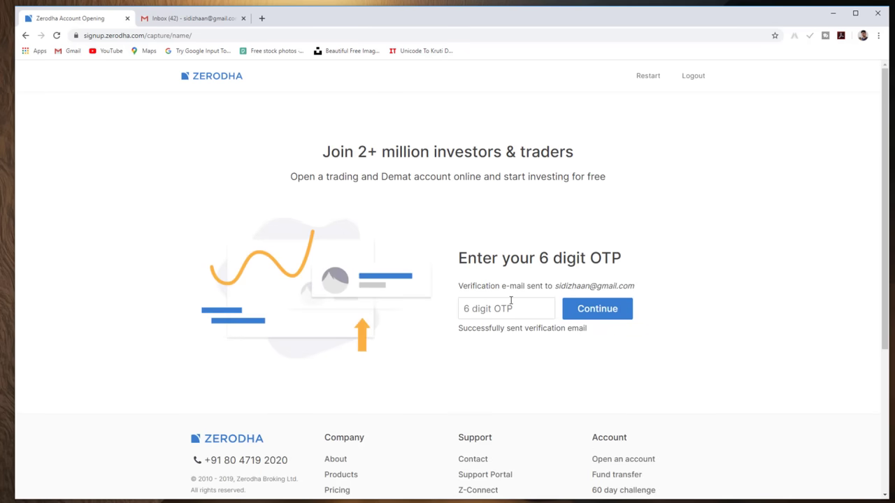
{"action": "left_click_drag", "start_coordinate": [555, 286], "coordinate": [634, 286]}
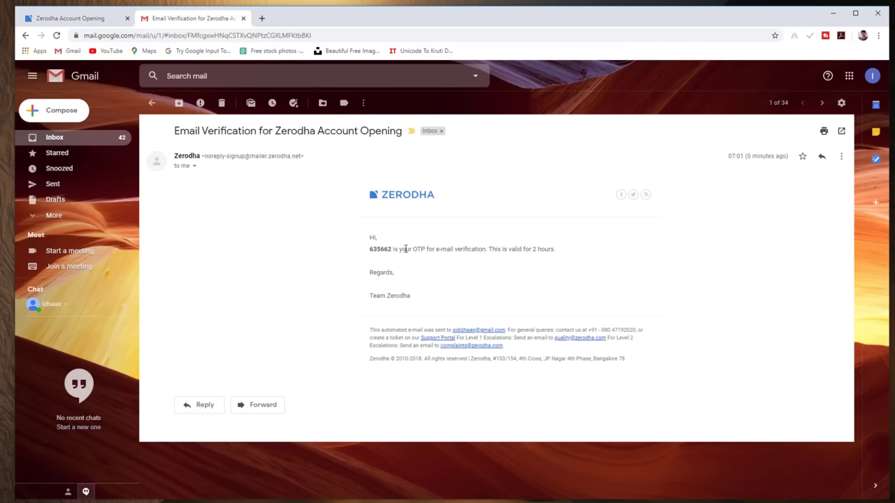
{"action": "left_click_drag", "start_coordinate": [392, 249], "coordinate": [370, 250]}
{"action": "key", "text": "ctrl+c"}
{"action": "left_click", "coordinate": [77, 18]}
{"action": "left_click", "coordinate": [491, 303]}
{"action": "key", "text": "ctrl+v"}
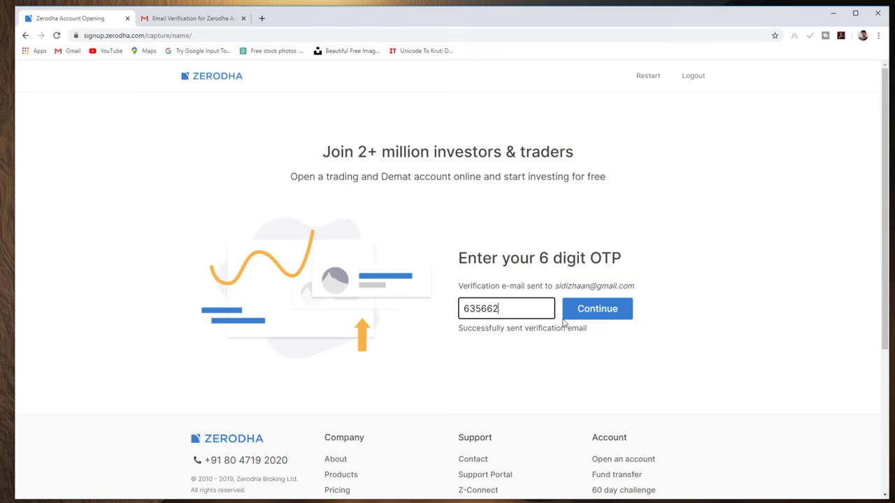
{"action": "left_click", "coordinate": [592, 311]}
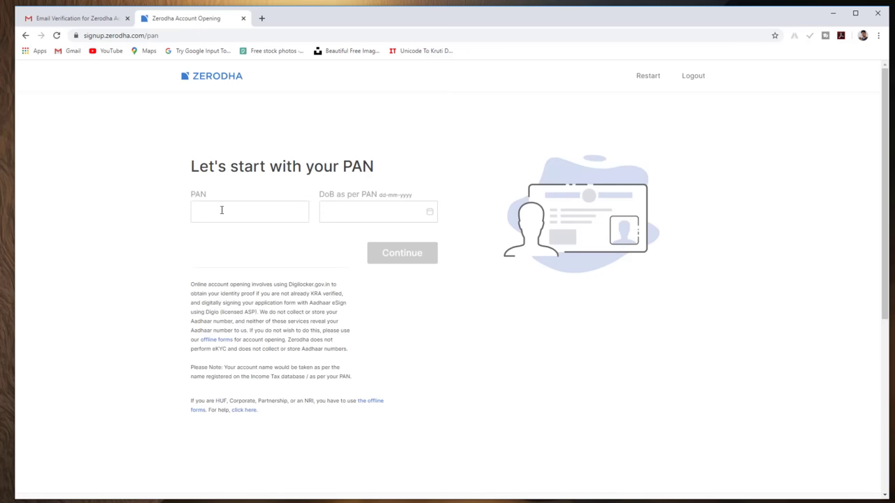
- Submit the PAN and date of birth with PAN confirmed, then choose Net Banking / Cards payment
{"action": "key", "text": "ctrl+v"}
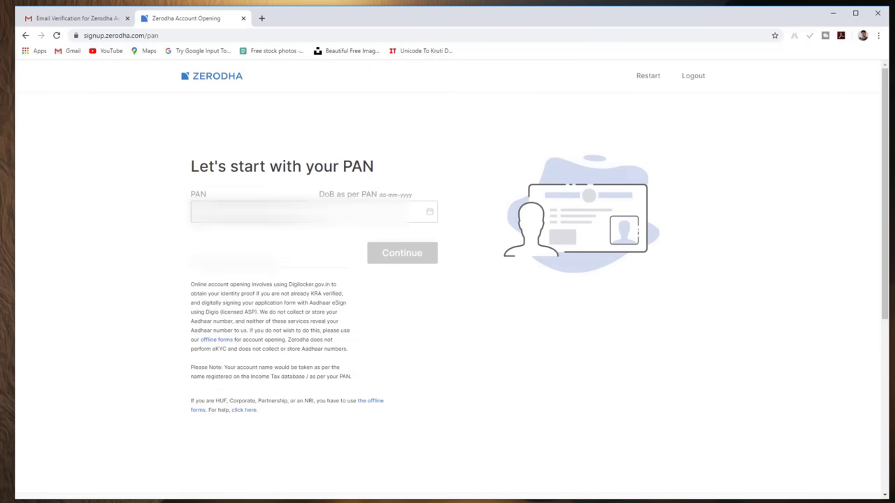
{"action": "key", "text": "Tab"}
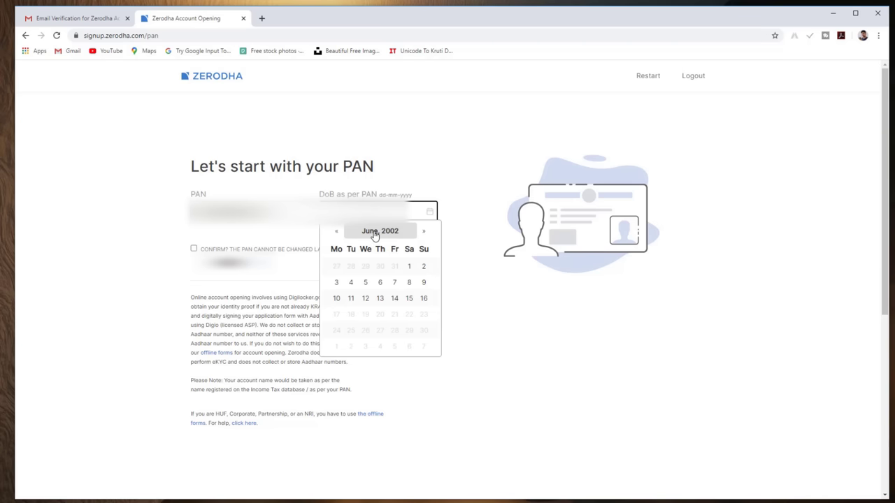
{"action": "key", "text": "Escape"}
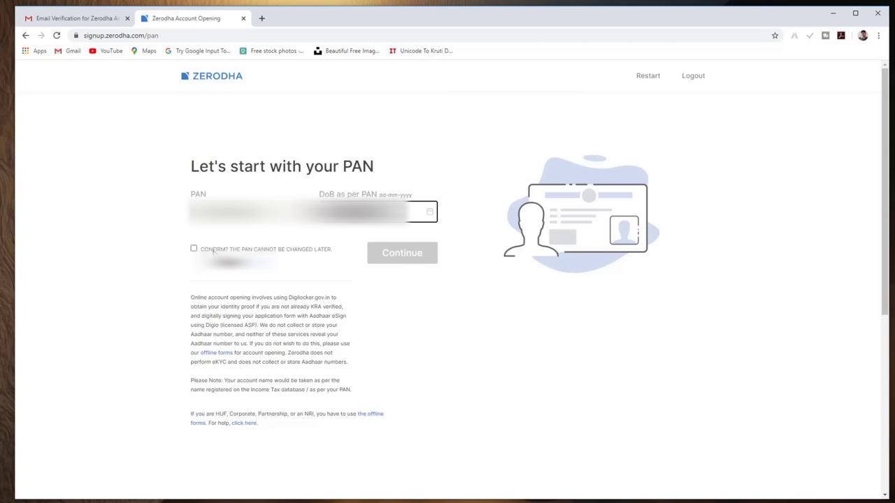
{"action": "left_click", "coordinate": [194, 249]}
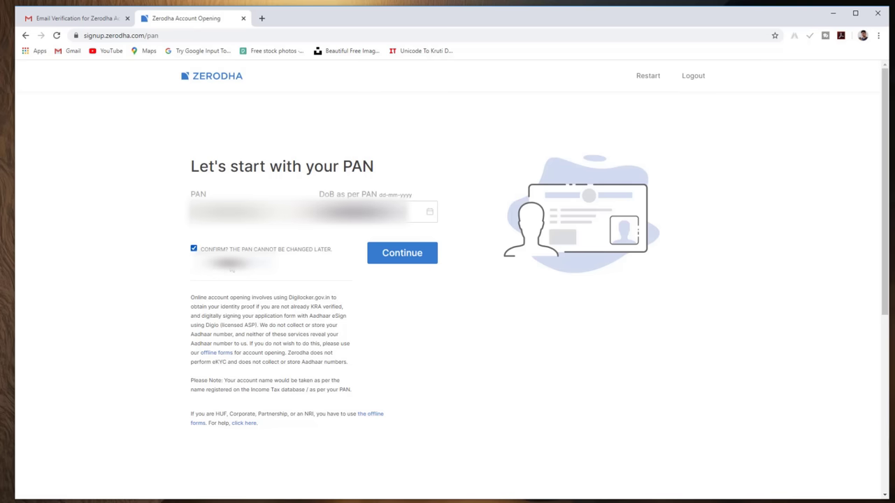
{"action": "left_click", "coordinate": [396, 256]}
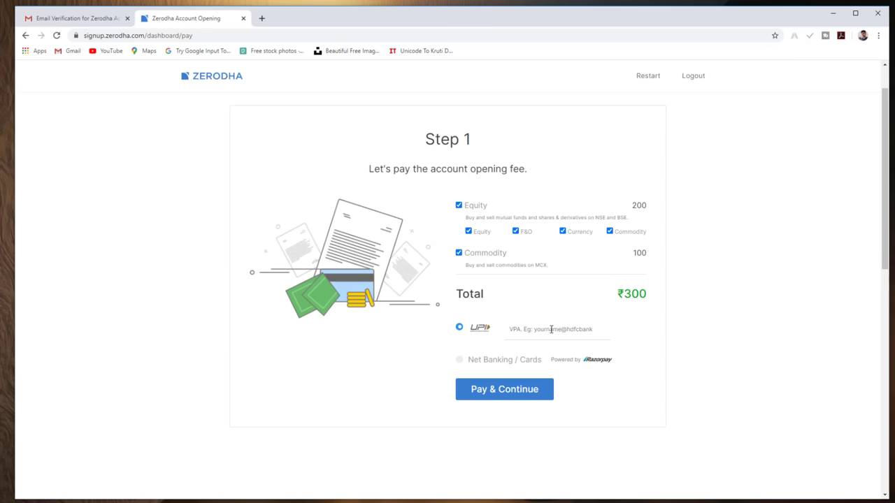
{"action": "left_click", "coordinate": [460, 362]}
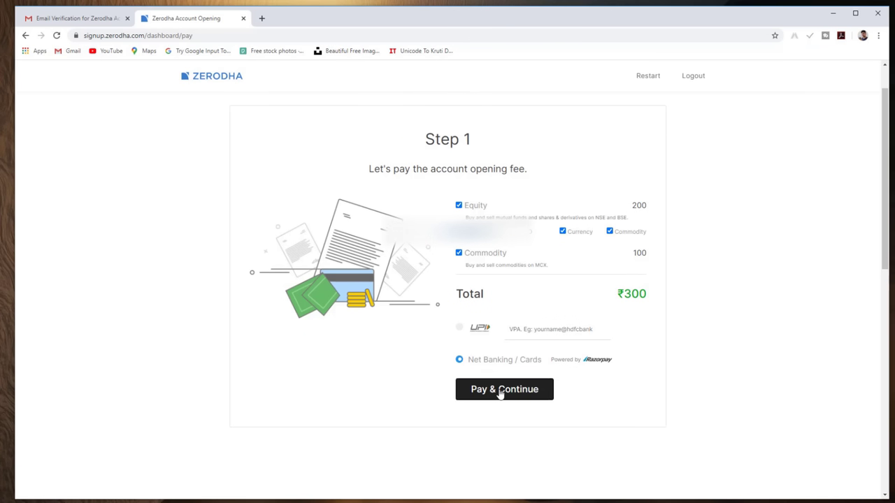
- Pay the ₹300 account opening fee through HDFC netbanking and confirm it on the bank page
{"action": "left_click", "coordinate": [500, 391]}
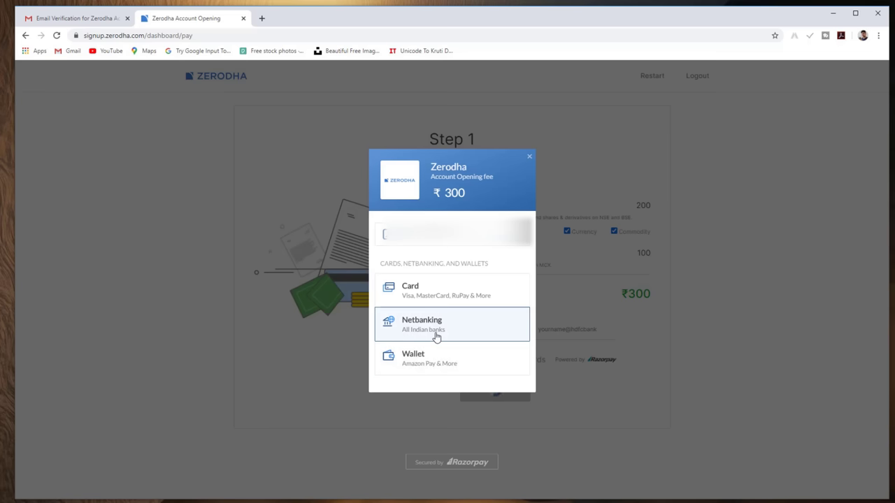
{"action": "left_click", "coordinate": [455, 328]}
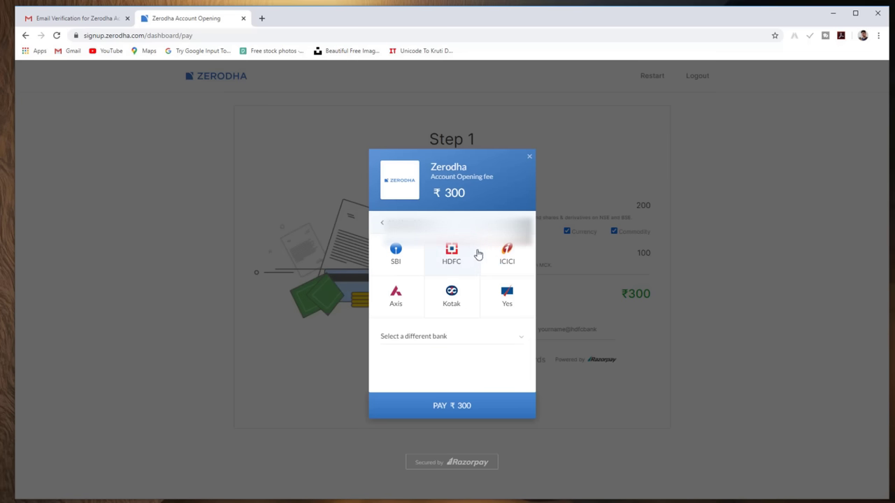
{"action": "left_click", "coordinate": [450, 257]}
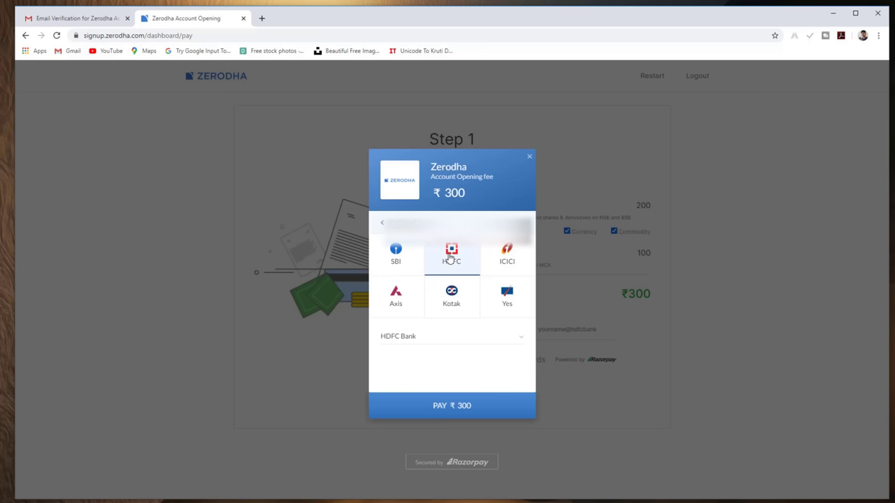
{"action": "left_click", "coordinate": [454, 405]}
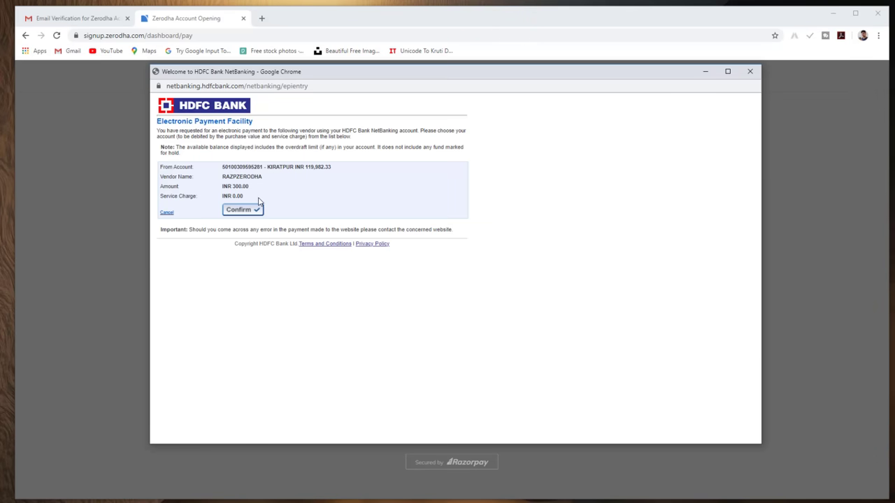
{"action": "left_click", "coordinate": [247, 215]}
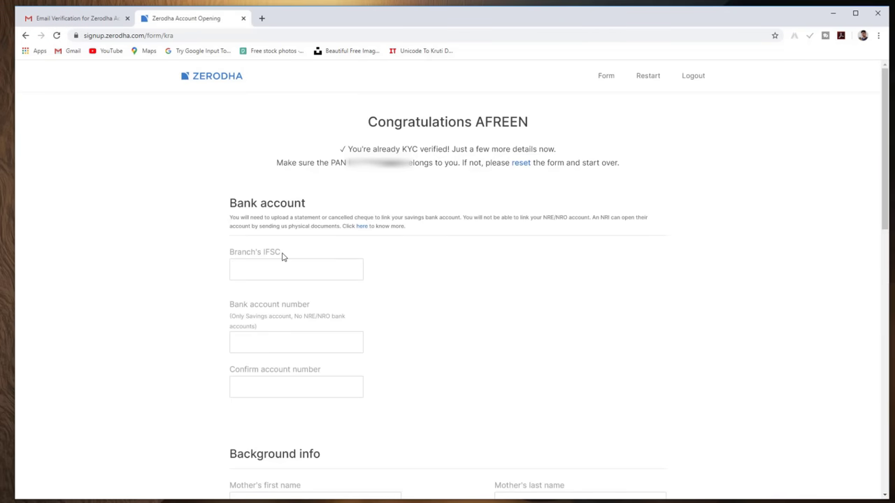
- Fill in the branch IFSC HDFC0009187 in the bank details
{"action": "scroll", "coordinate": [363, 262], "scroll_direction": "down", "scroll_amount": 2}
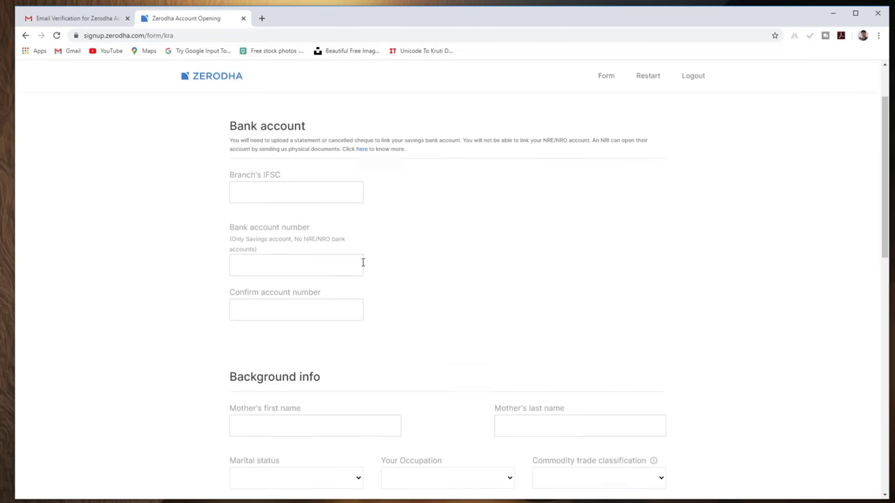
{"action": "left_click", "coordinate": [270, 174]}
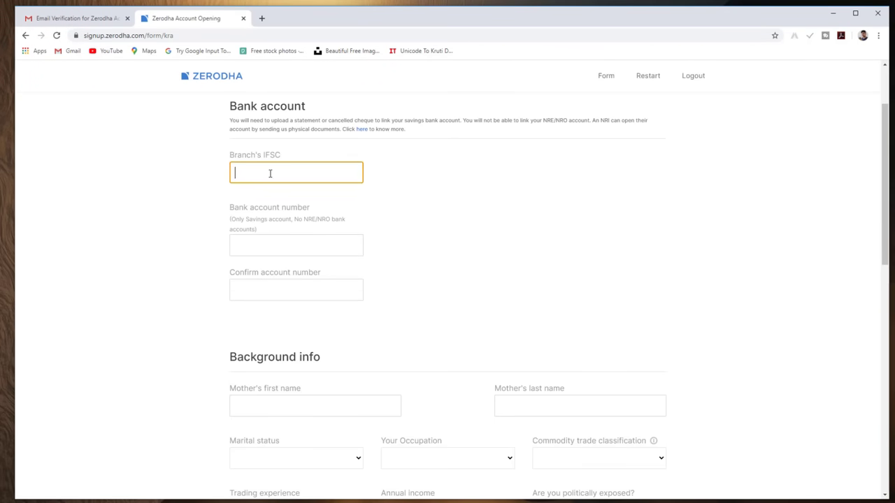
{"action": "type", "text": "HDFC0009187"}
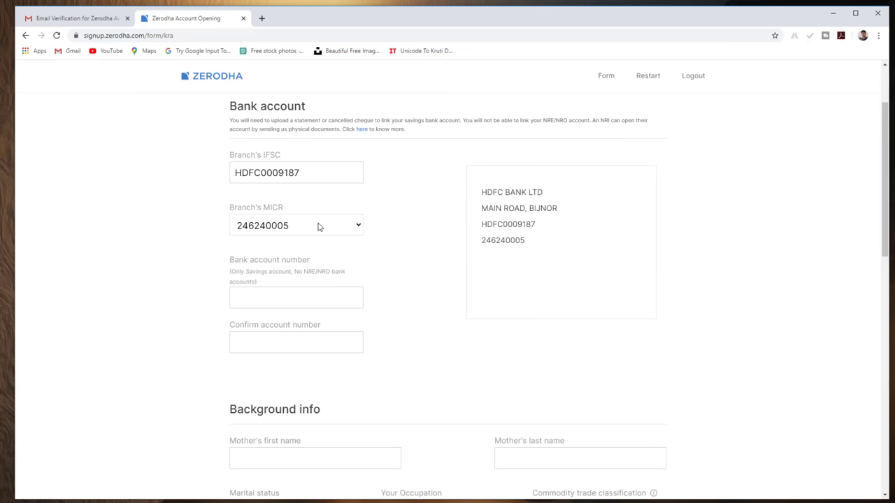
{"action": "scroll", "coordinate": [318, 226], "scroll_direction": "down", "scroll_amount": 2}
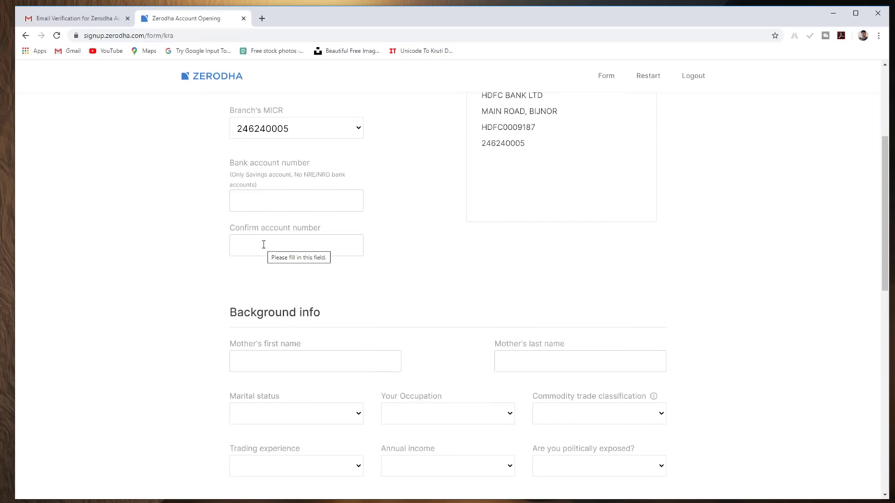
{"action": "scroll", "coordinate": [417, 274], "scroll_direction": "up", "scroll_amount": 2}
{"action": "scroll", "coordinate": [418, 273], "scroll_direction": "down", "scroll_amount": 4}
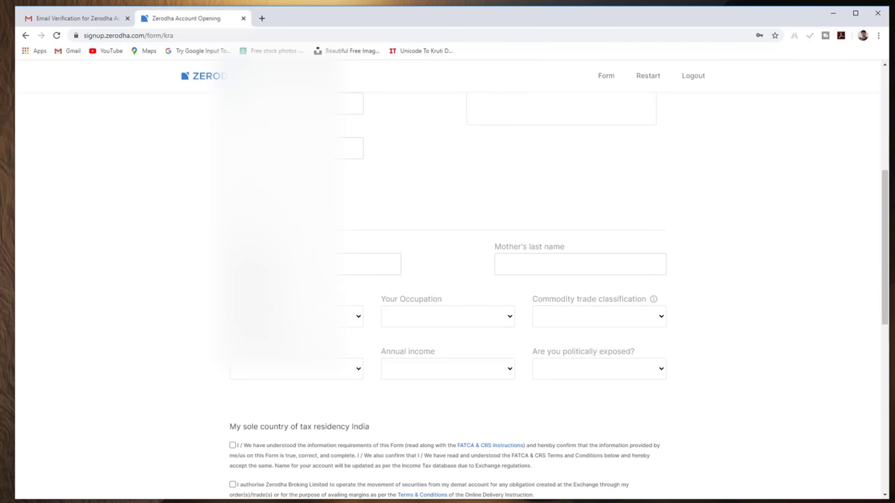
{"action": "scroll", "coordinate": [338, 253], "scroll_direction": "down", "scroll_amount": 1}
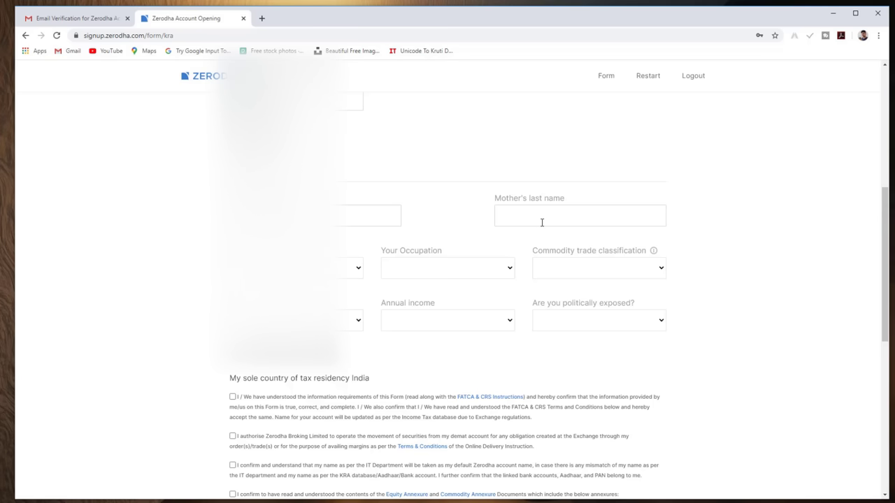
{"action": "scroll", "coordinate": [541, 222], "scroll_direction": "down", "scroll_amount": 1}
- Set marital status to Single, occupation to Housewife and commodity trade classification to Others
{"action": "left_click", "coordinate": [341, 225]}
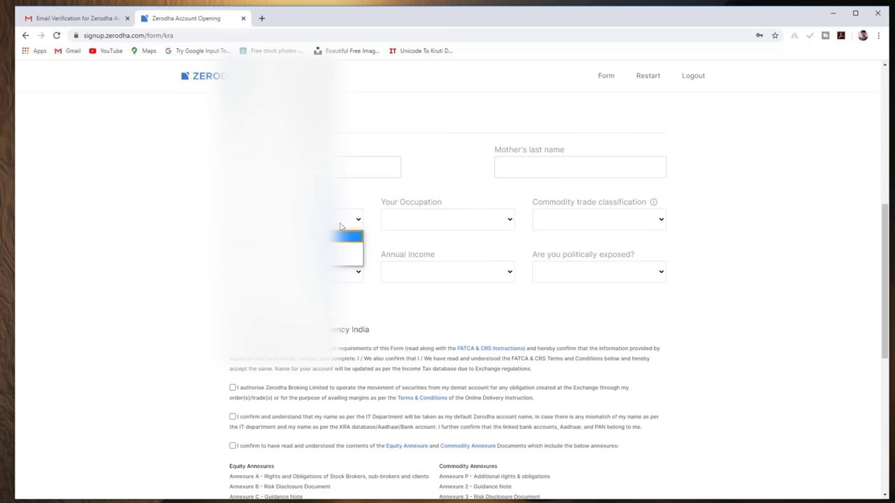
{"action": "left_click", "coordinate": [306, 249]}
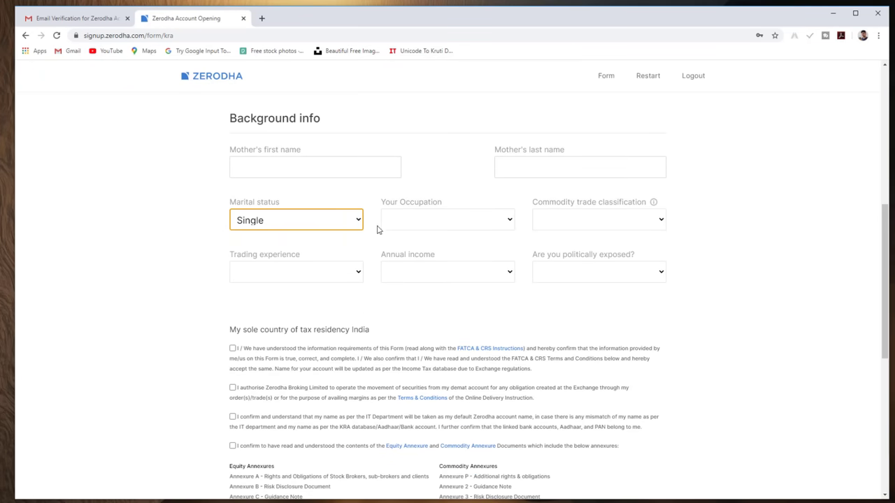
{"action": "left_click", "coordinate": [419, 223]}
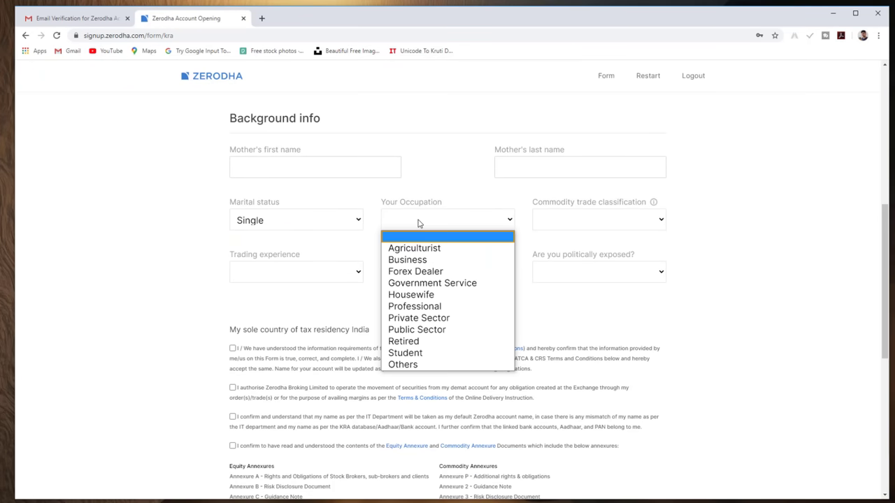
{"action": "left_click", "coordinate": [459, 296]}
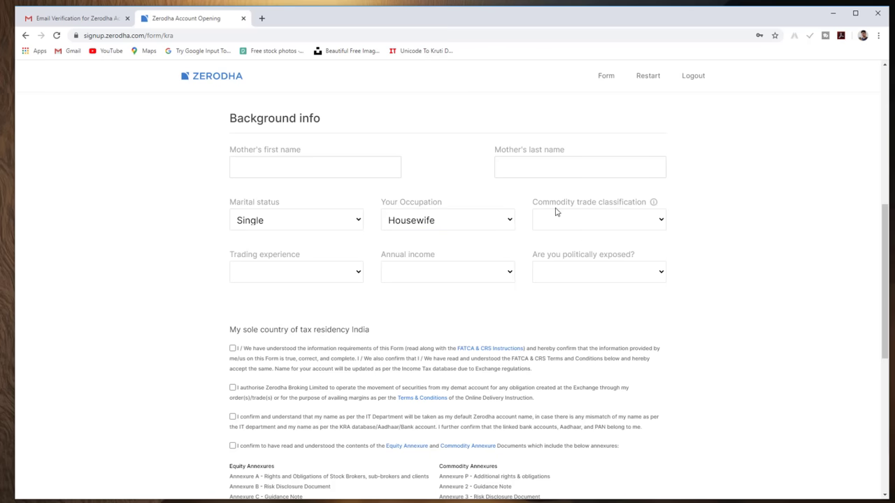
{"action": "left_click", "coordinate": [586, 222]}
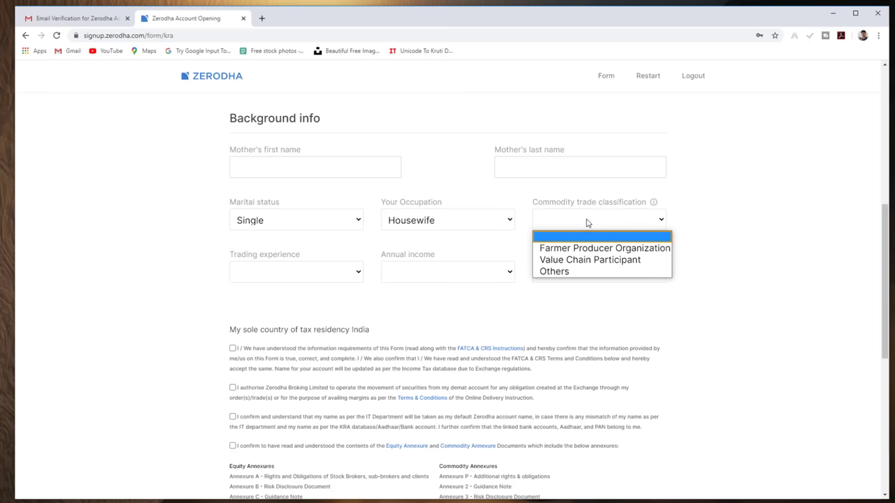
{"action": "left_click", "coordinate": [591, 272]}
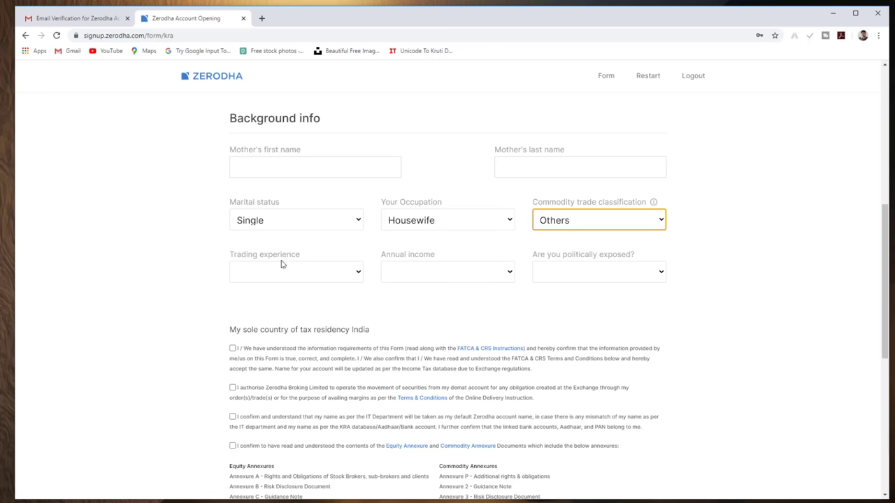
{"action": "scroll", "coordinate": [282, 265], "scroll_direction": "down", "scroll_amount": 1}
- Set trading experience to New, annual income to 1-5 lac and politically exposed to No
{"action": "left_click", "coordinate": [308, 225]}
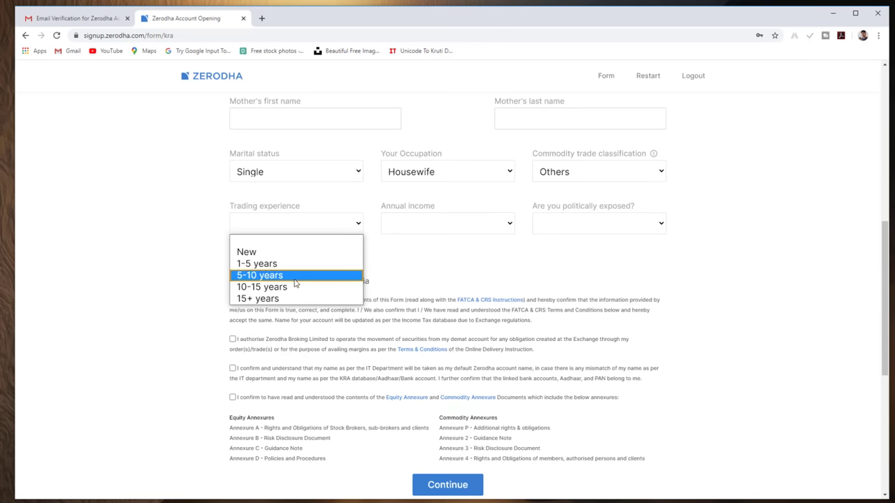
{"action": "left_click", "coordinate": [264, 253]}
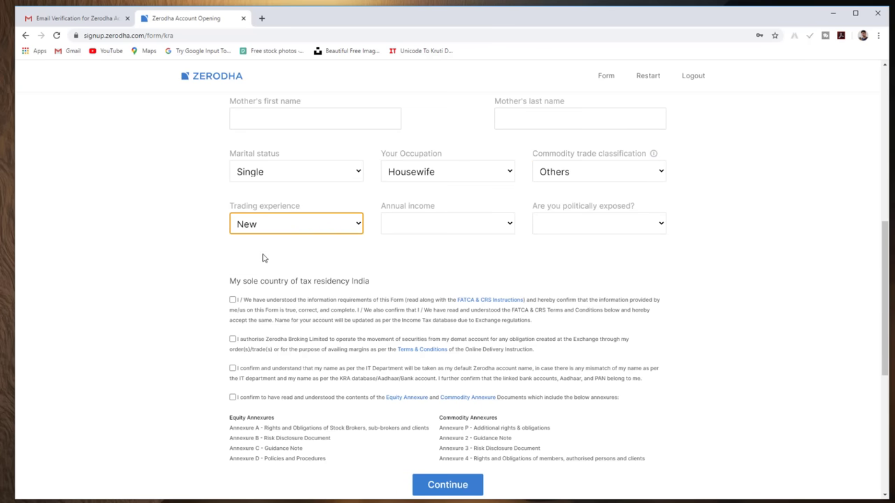
{"action": "left_click", "coordinate": [419, 226]}
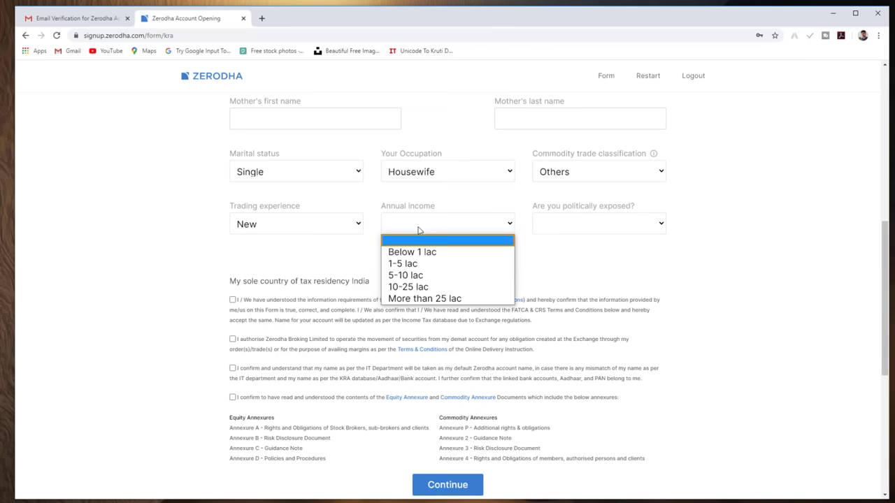
{"action": "left_click", "coordinate": [416, 264]}
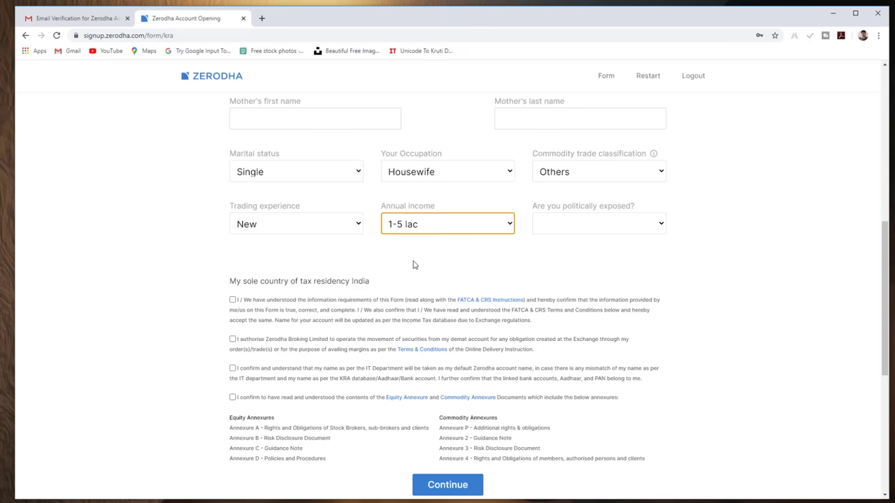
{"action": "left_click", "coordinate": [598, 225]}
{"action": "left_click", "coordinate": [583, 276]}
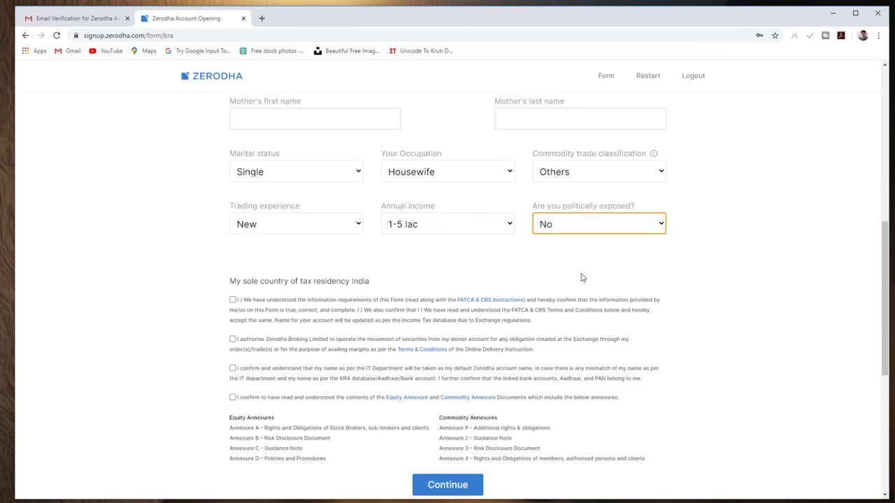
- Tick all four consent declarations and submit the form
{"action": "scroll", "coordinate": [580, 278], "scroll_direction": "down", "scroll_amount": 1}
{"action": "left_click", "coordinate": [232, 252]}
{"action": "left_click", "coordinate": [232, 290]}
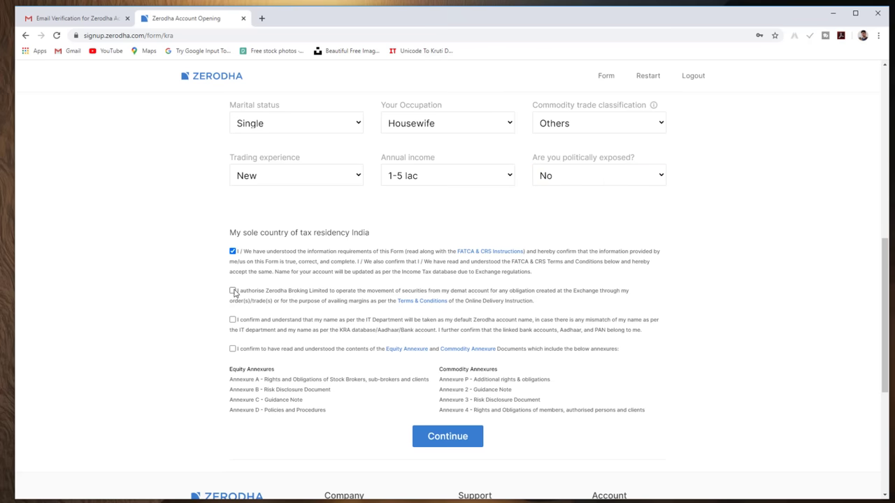
{"action": "left_click", "coordinate": [233, 320]}
{"action": "left_click", "coordinate": [232, 349]}
{"action": "left_click", "coordinate": [459, 444]}
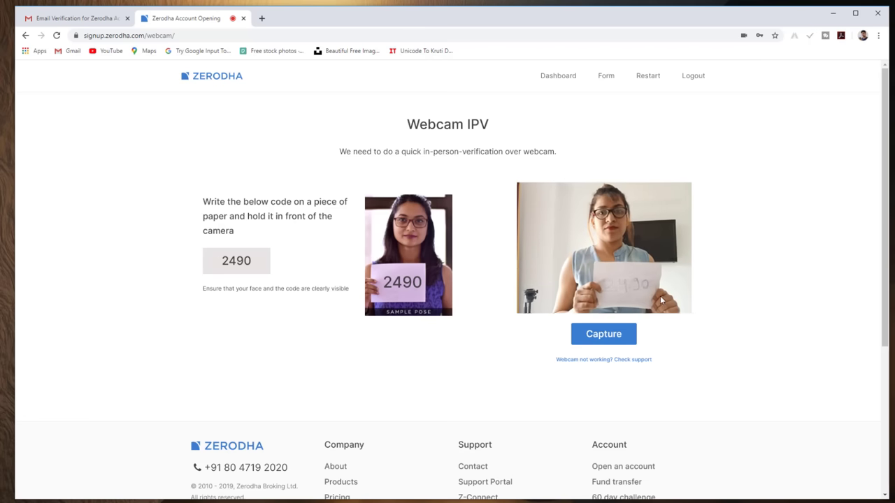
- Capture the webcam IPV snapshot, retake it while holding the code, and save it
{"action": "left_click", "coordinate": [617, 336]}
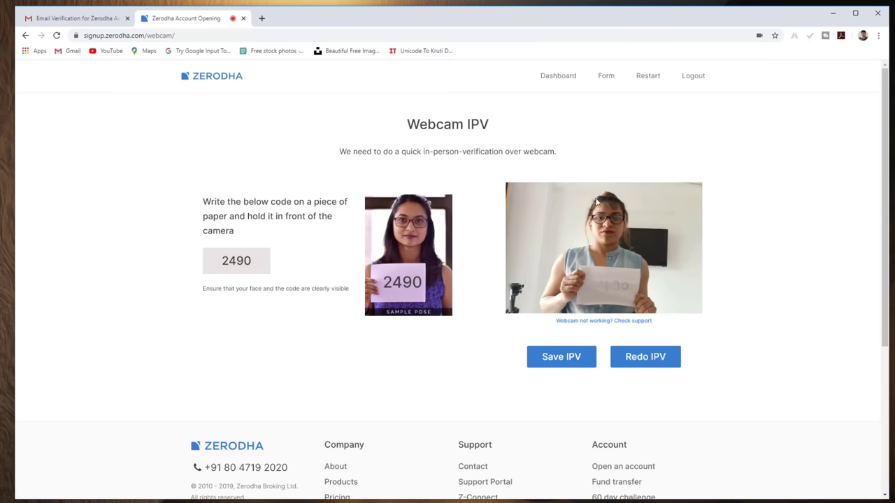
{"action": "left_click", "coordinate": [645, 358]}
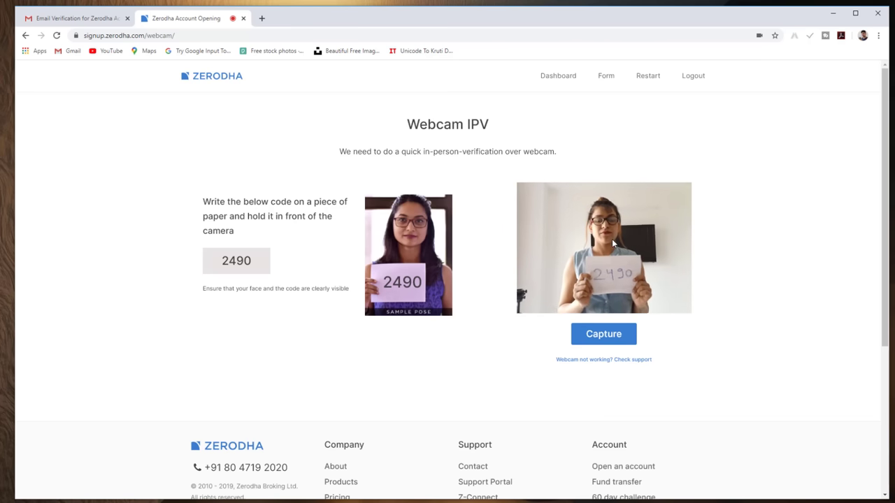
{"action": "left_click", "coordinate": [620, 337]}
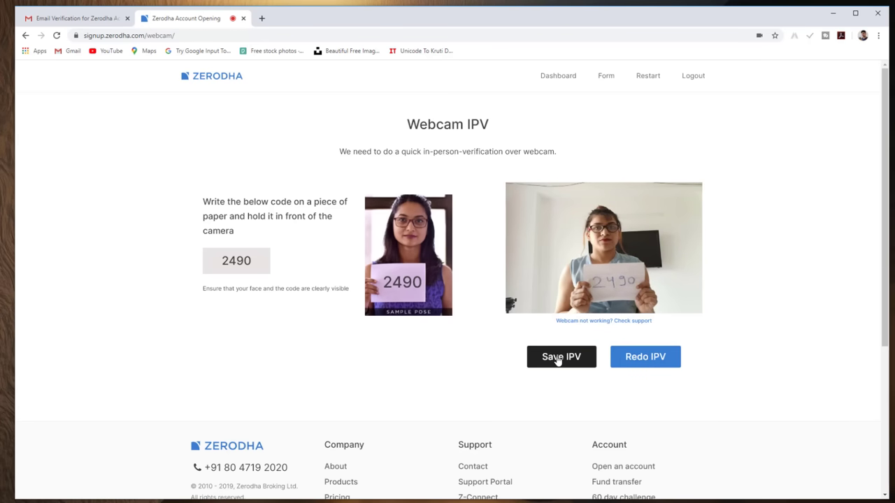
{"action": "left_click", "coordinate": [558, 358]}
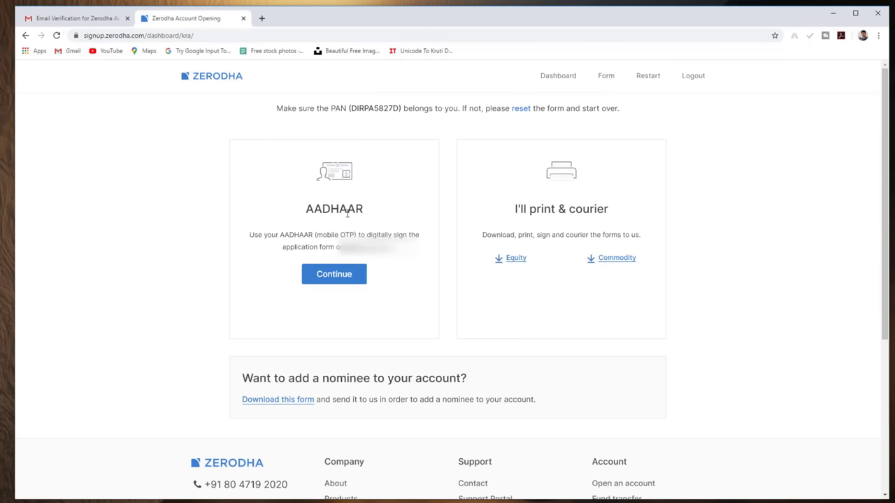
- Select the AADHAAR signing option to reach the eSign with AADHAAR page
{"action": "left_click", "coordinate": [335, 275]}
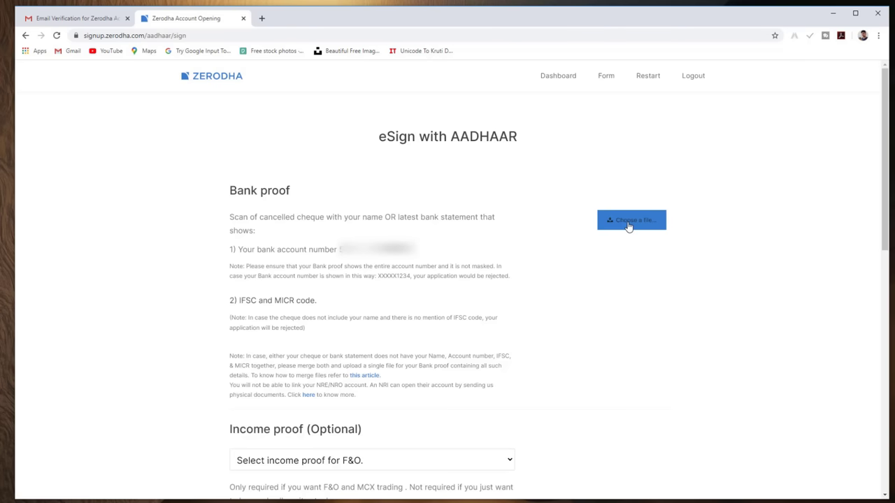
{"action": "left_click", "coordinate": [263, 19]}
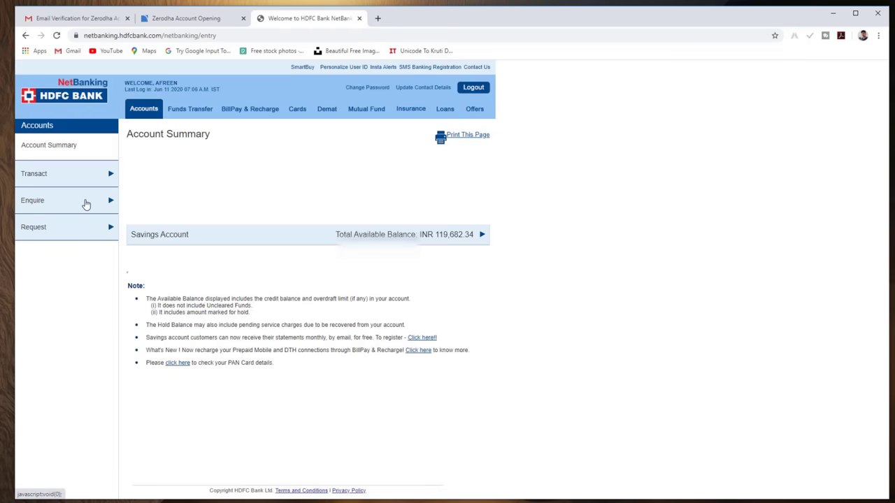
- Open Download Historical Statement for the savings account and switch to a specific period
{"action": "left_click", "coordinate": [85, 203]}
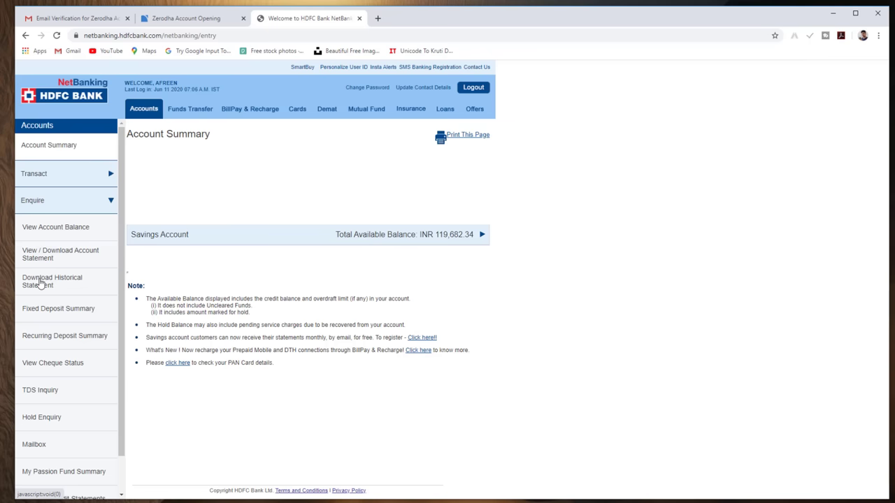
{"action": "left_click", "coordinate": [40, 284]}
{"action": "left_click", "coordinate": [236, 154]}
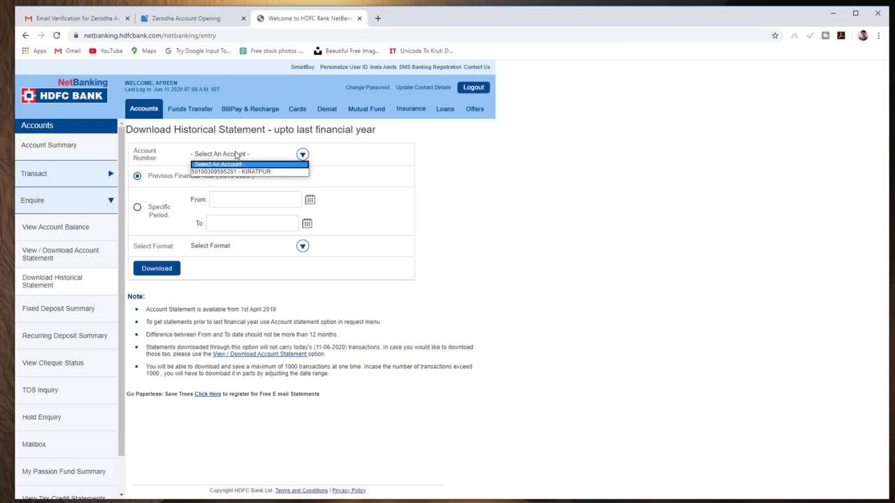
{"action": "left_click", "coordinate": [241, 172]}
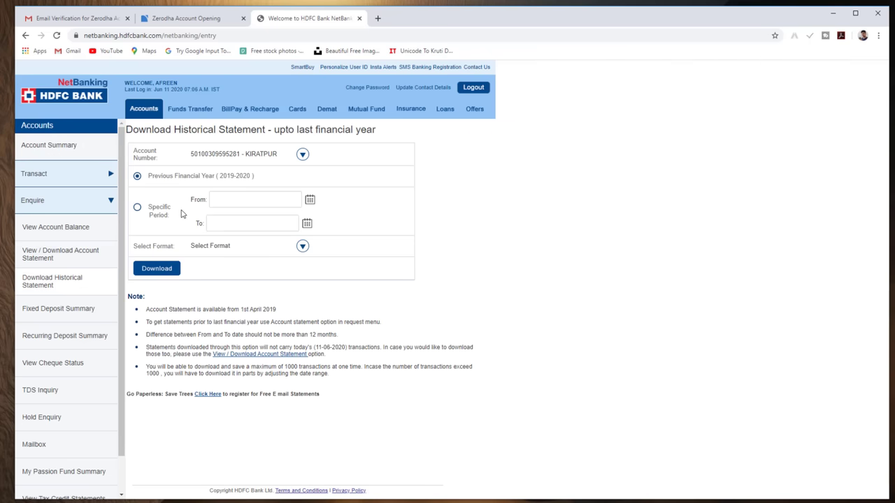
{"action": "left_click", "coordinate": [138, 209]}
- Set the statement period to 01/05/2020 – 10/06/2020 in PDF format
{"action": "left_click", "coordinate": [309, 200]}
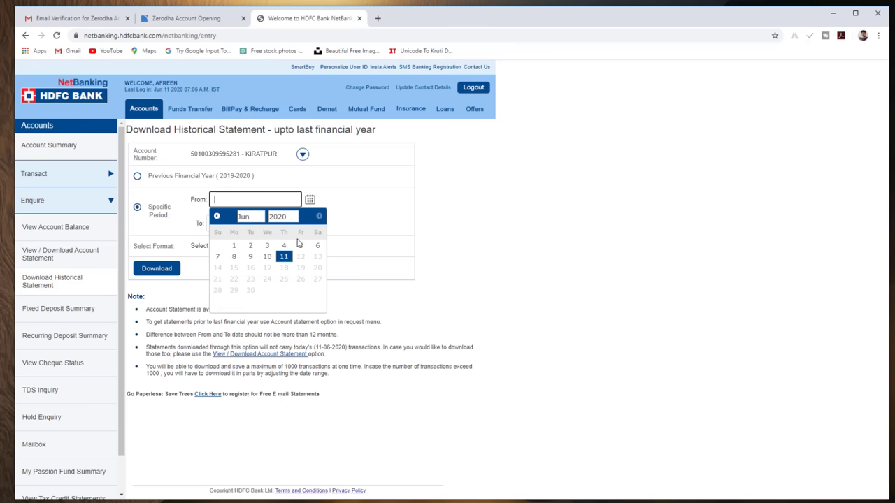
{"action": "left_click", "coordinate": [245, 217]}
{"action": "left_click", "coordinate": [246, 265]}
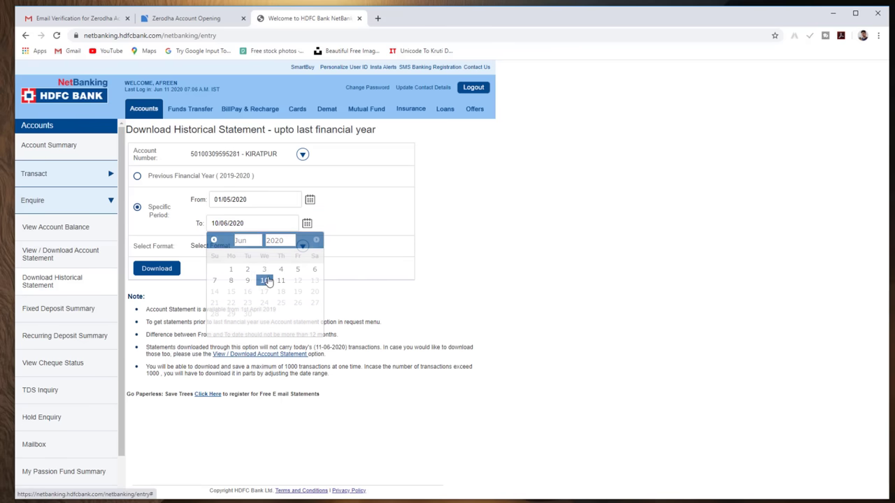
{"action": "left_click", "coordinate": [265, 280]}
{"action": "left_click", "coordinate": [239, 248]}
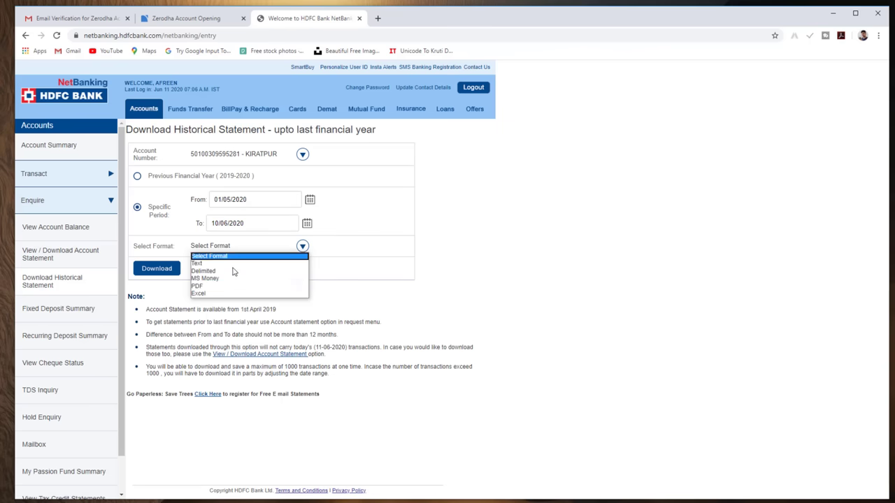
{"action": "left_click", "coordinate": [209, 289]}
- Download the statement, entering the security captcha to confirm
{"action": "left_click", "coordinate": [168, 274]}
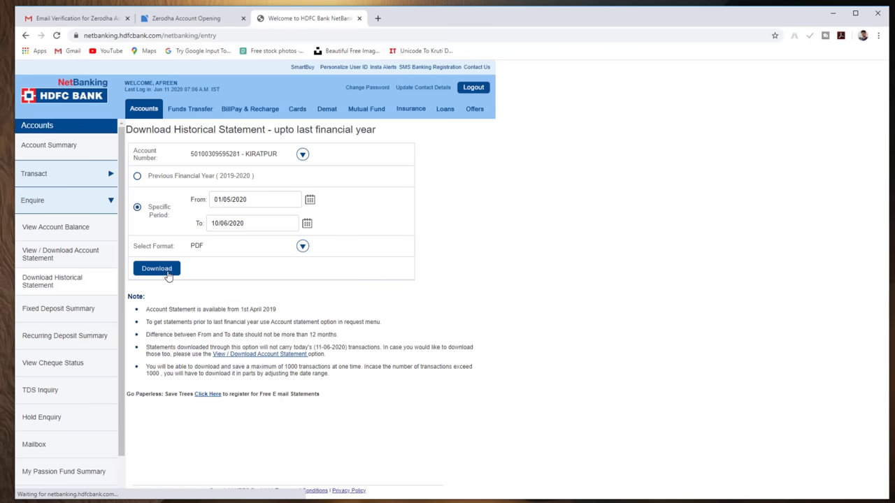
{"action": "left_click", "coordinate": [253, 232]}
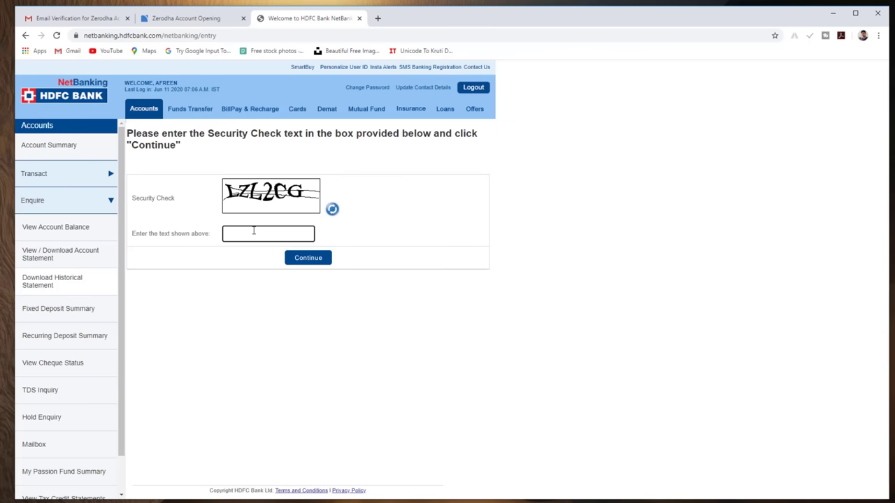
{"action": "type", "text": "LZL2CG"}
{"action": "left_click", "coordinate": [296, 258]}
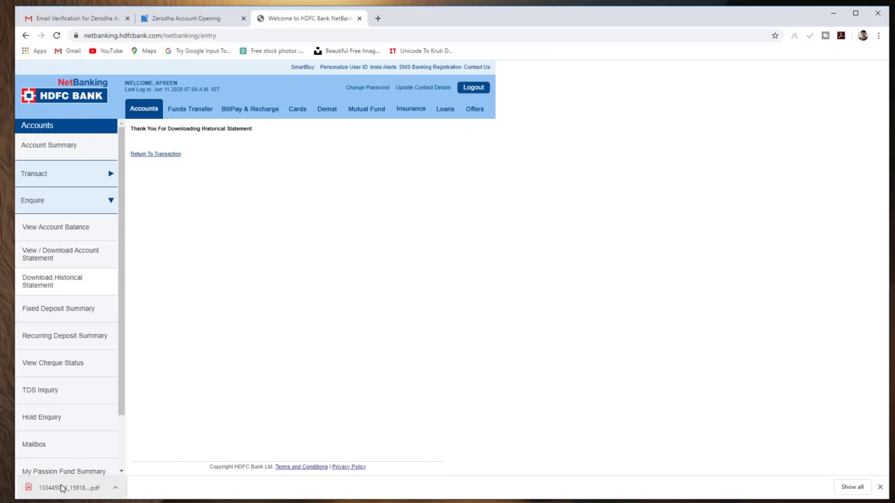
- Log out of NetBanking and upload the downloaded statement PDF as bank proof
{"action": "left_click", "coordinate": [474, 87]}
{"action": "key", "text": "ctrl+shift+Tab"}
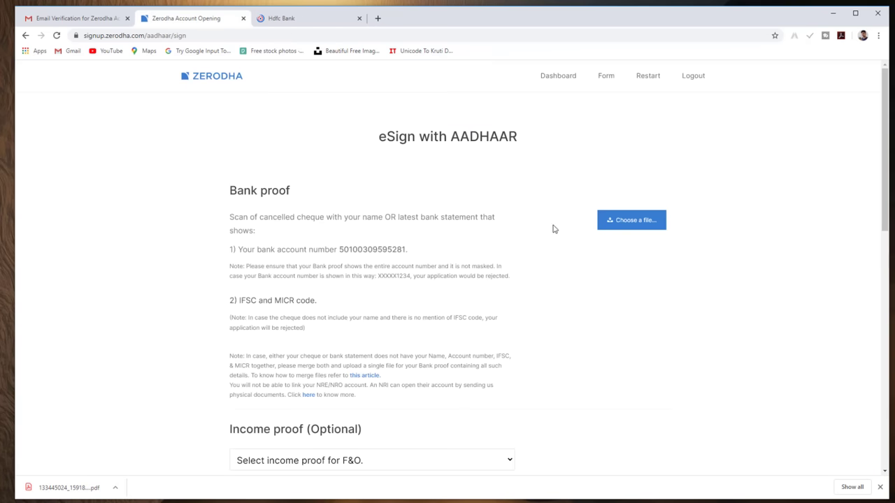
{"action": "left_click", "coordinate": [622, 232]}
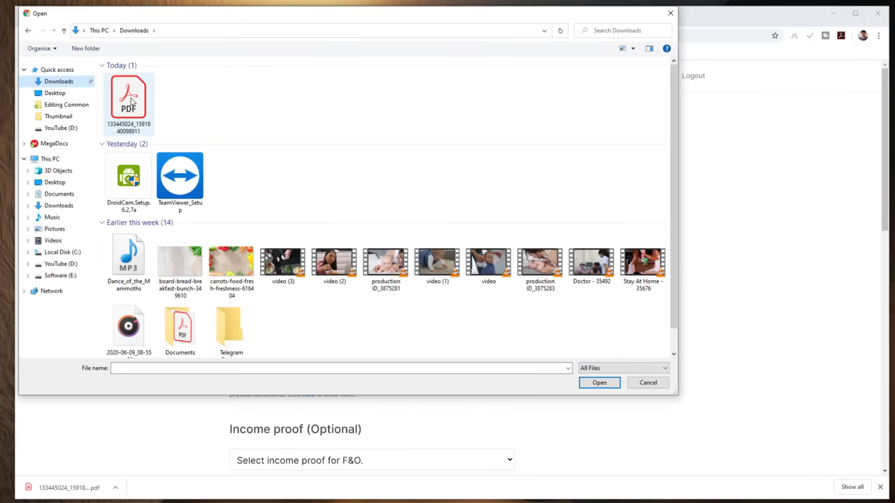
{"action": "left_click", "coordinate": [130, 102]}
{"action": "left_click", "coordinate": [593, 385]}
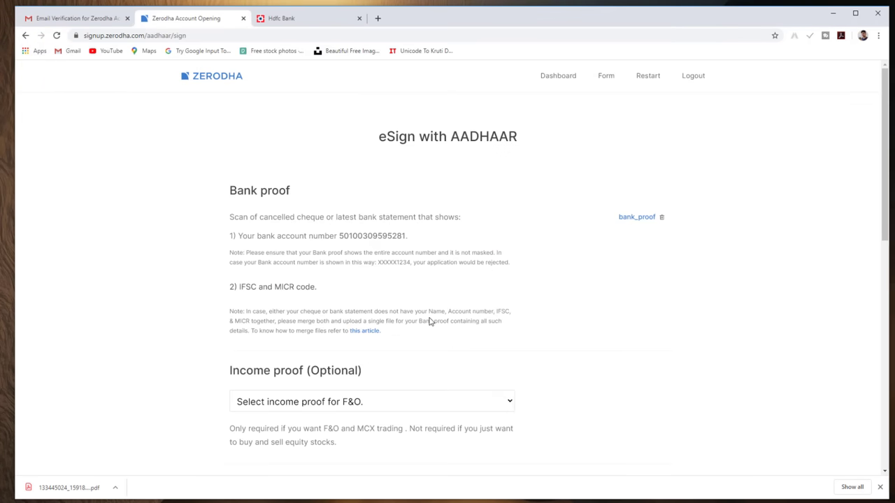
{"action": "scroll", "coordinate": [361, 250], "scroll_direction": "down", "scroll_amount": 3}
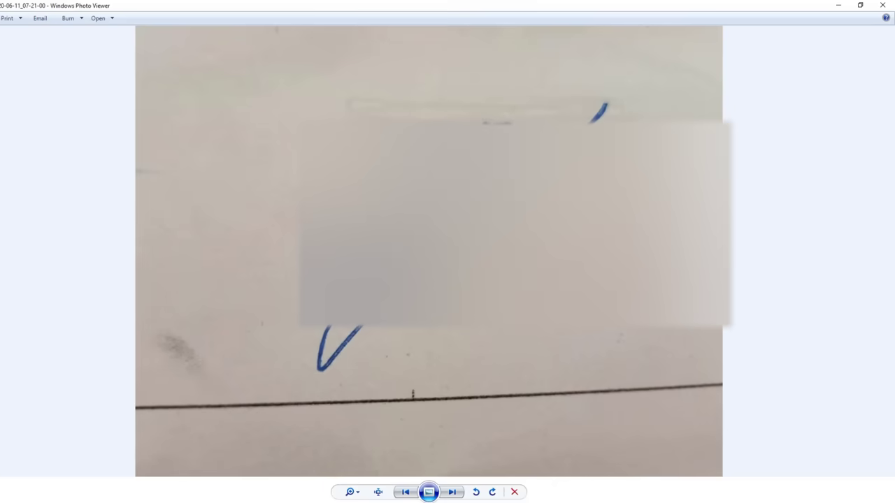
- Close the photo viewer and upload the signature photo
{"action": "left_click", "coordinate": [860, 5]}
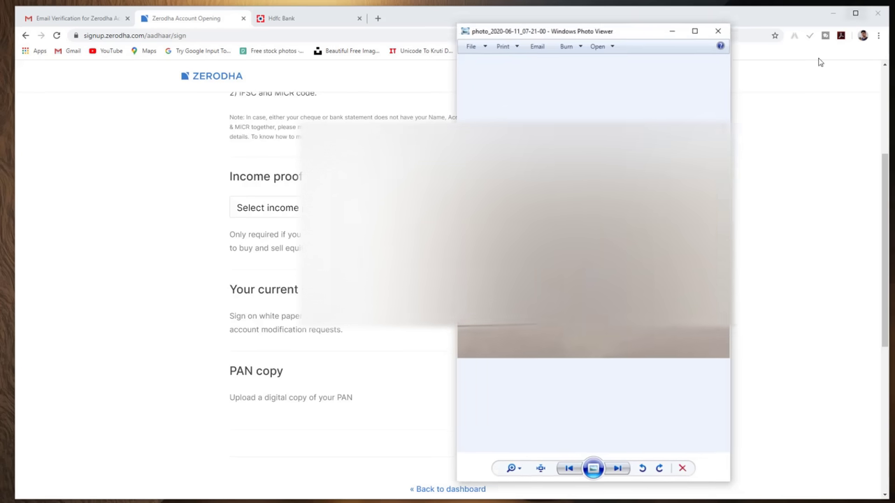
{"action": "left_click", "coordinate": [731, 50]}
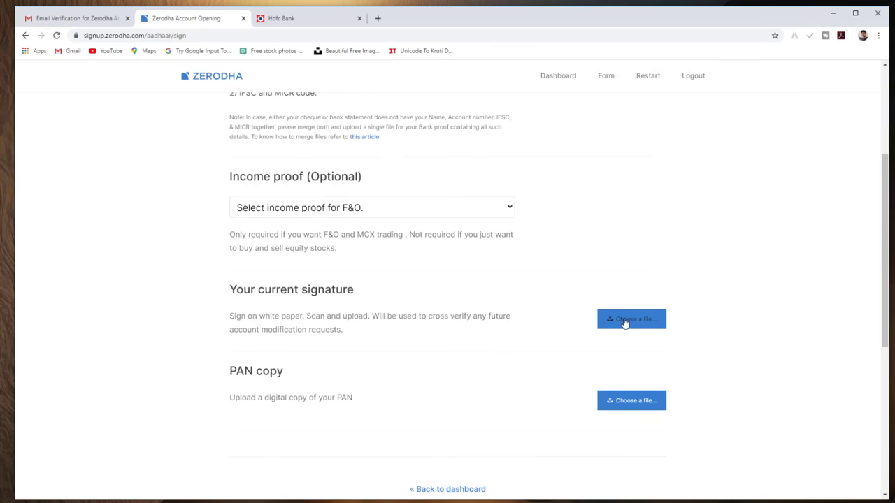
{"action": "left_click", "coordinate": [625, 324]}
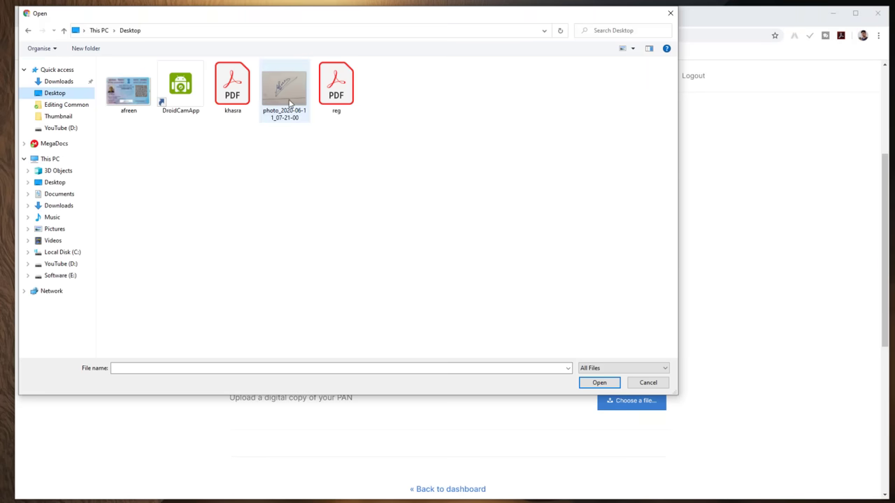
{"action": "left_click", "coordinate": [287, 96]}
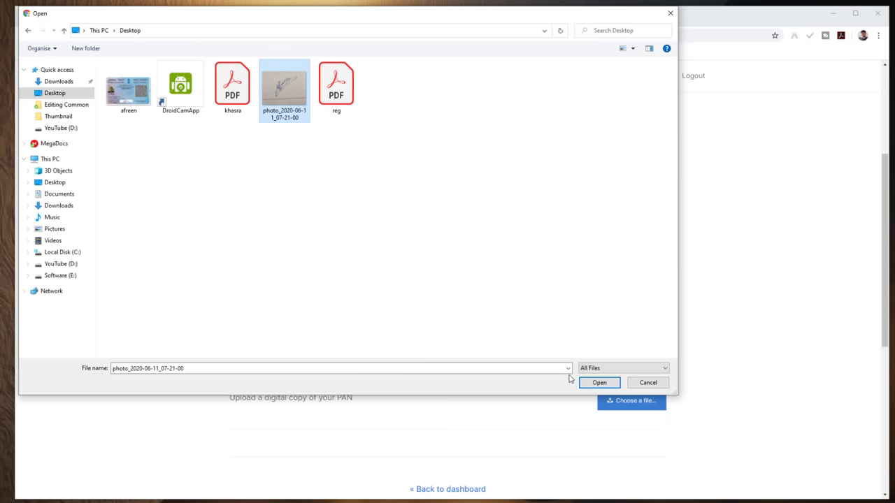
{"action": "left_click", "coordinate": [600, 383]}
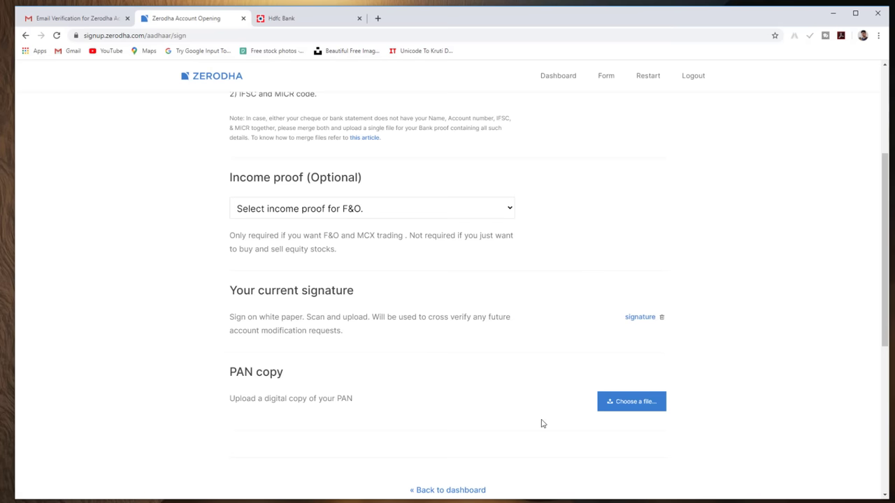
- Upload the PAN card image as the PAN copy
{"action": "left_click", "coordinate": [620, 408]}
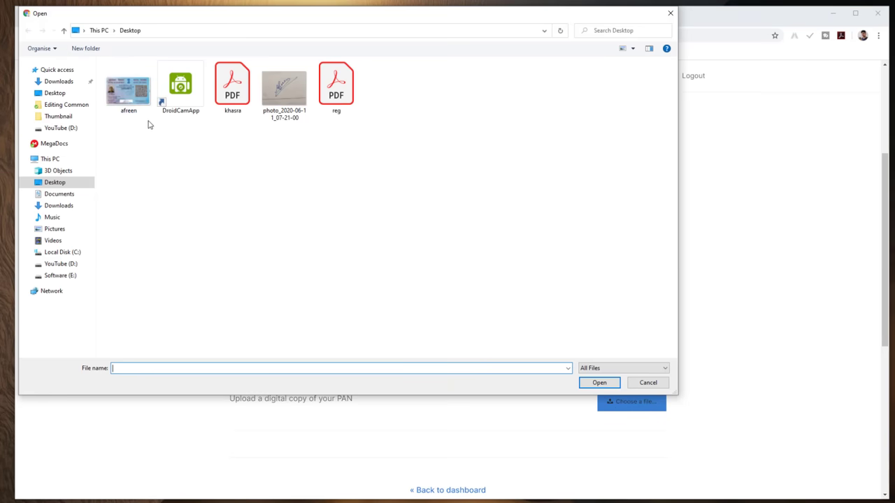
{"action": "left_click", "coordinate": [135, 100]}
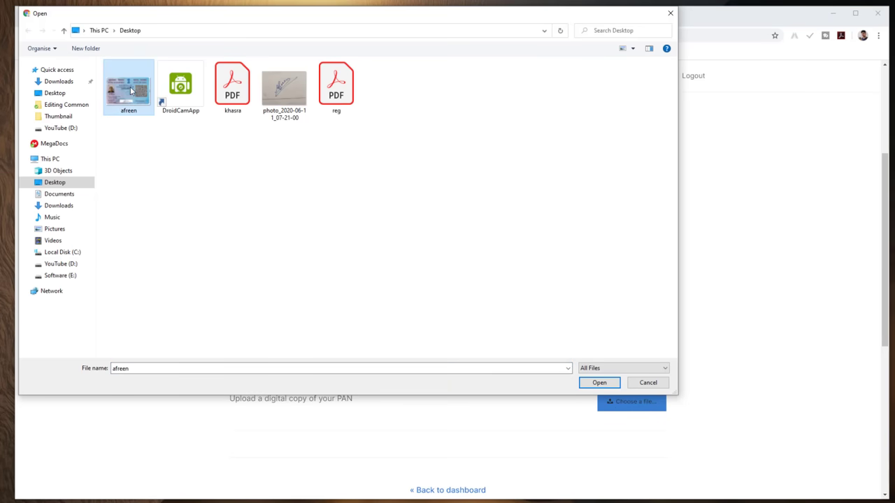
{"action": "left_click", "coordinate": [598, 382]}
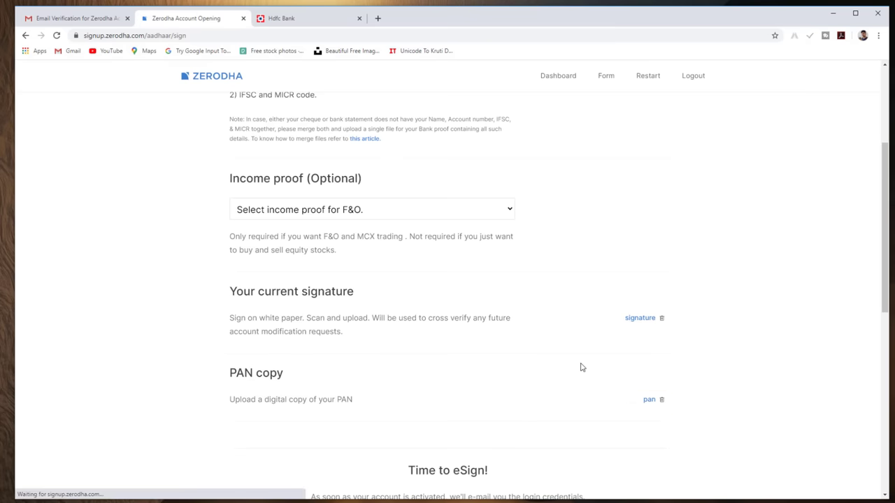
{"action": "scroll", "coordinate": [516, 361], "scroll_direction": "down", "scroll_amount": 2}
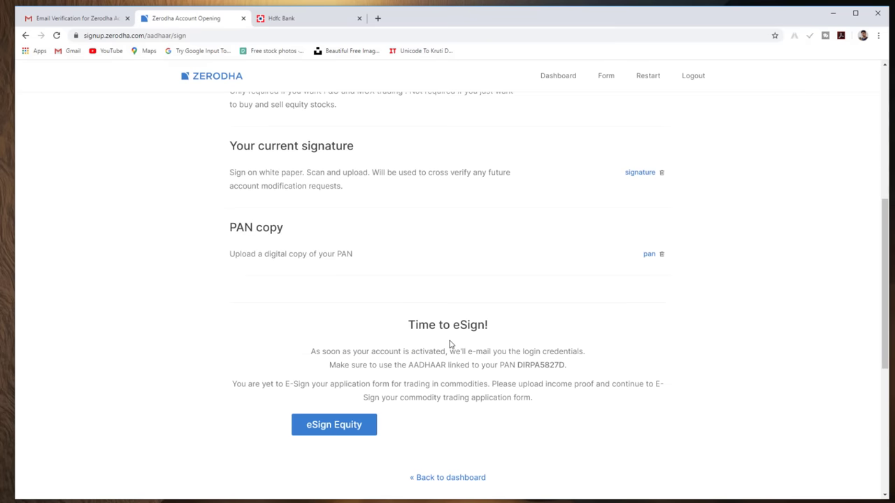
- Start eSigning the equity form, authenticating with Google and consenting to eKYC
{"action": "left_click", "coordinate": [334, 429]}
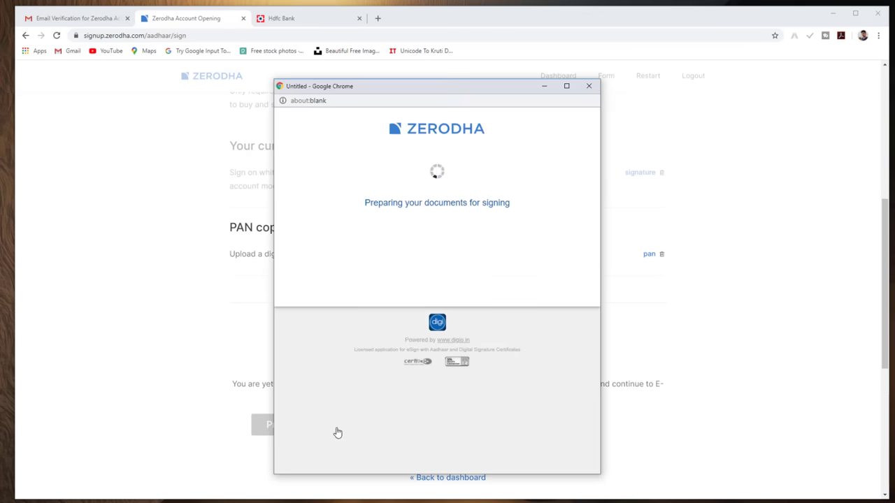
{"action": "left_click_drag", "start_coordinate": [436, 92], "coordinate": [420, 76]}
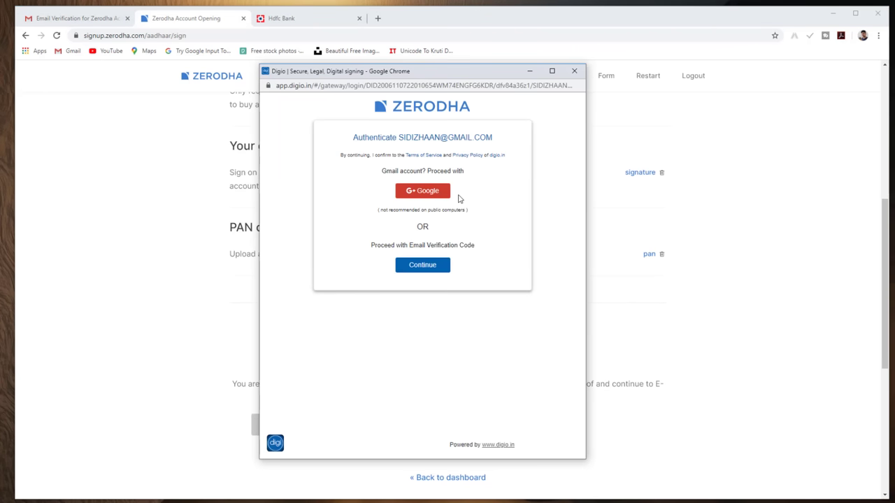
{"action": "left_click", "coordinate": [420, 193]}
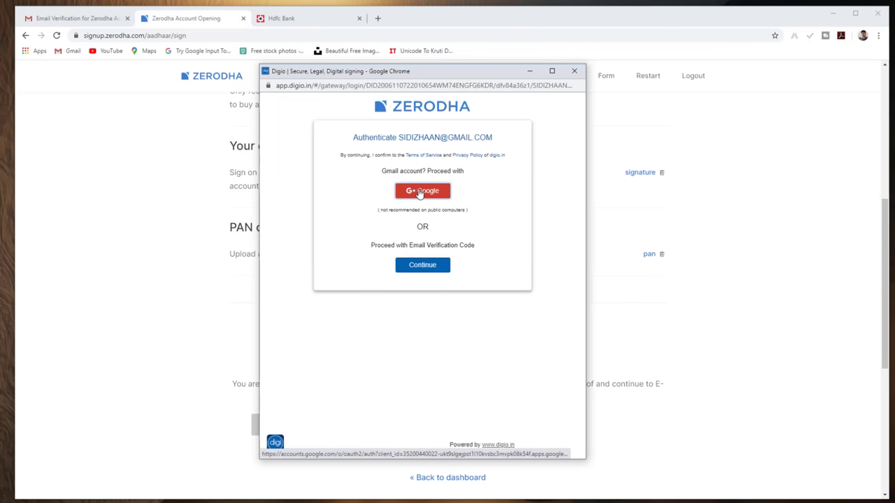
{"action": "left_click", "coordinate": [380, 256]}
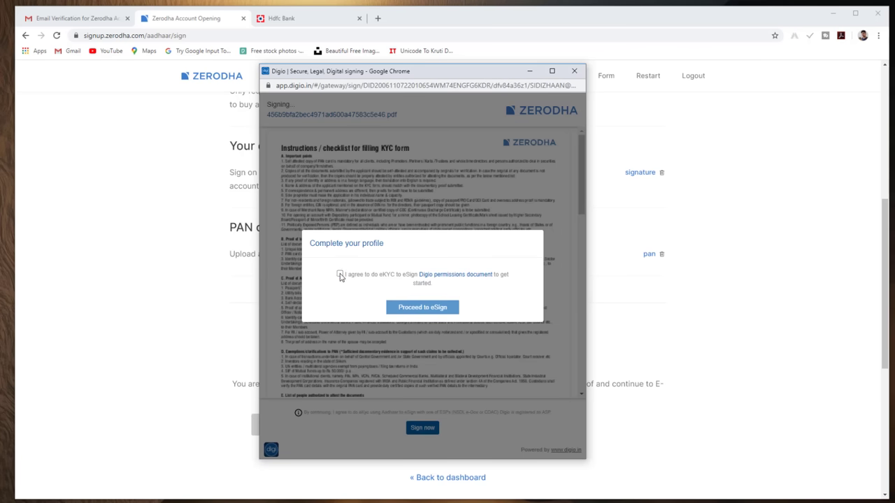
{"action": "left_click", "coordinate": [340, 274]}
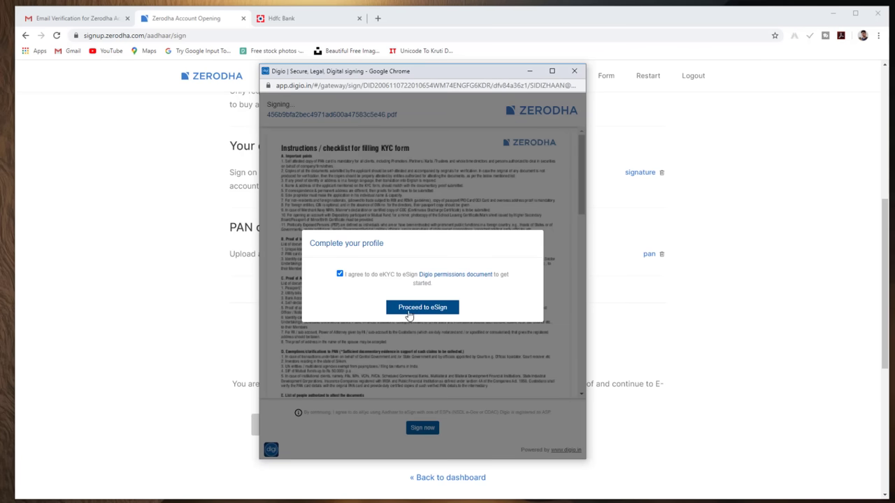
{"action": "left_click", "coordinate": [416, 312]}
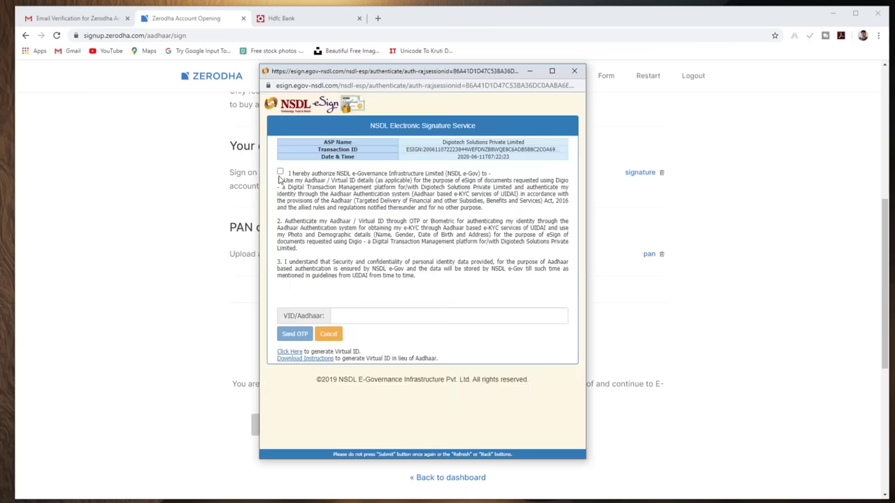
- Authorize NSDL, enter the Aadhaar number, and verify the Aadhaar OTP
{"action": "left_click", "coordinate": [281, 173]}
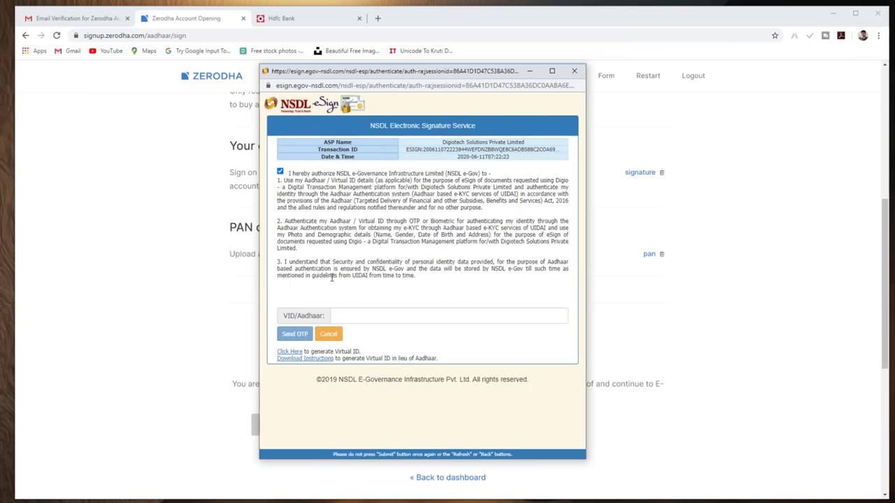
{"action": "left_click", "coordinate": [367, 317]}
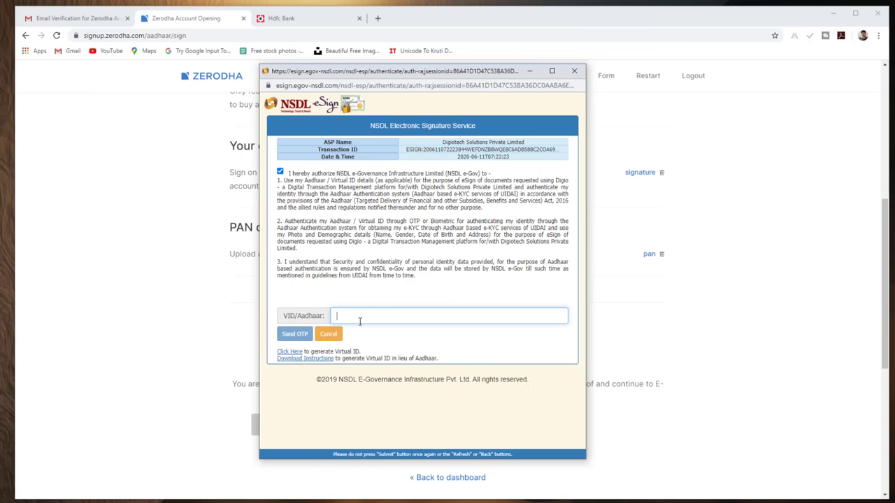
{"action": "type", "text": "1"}
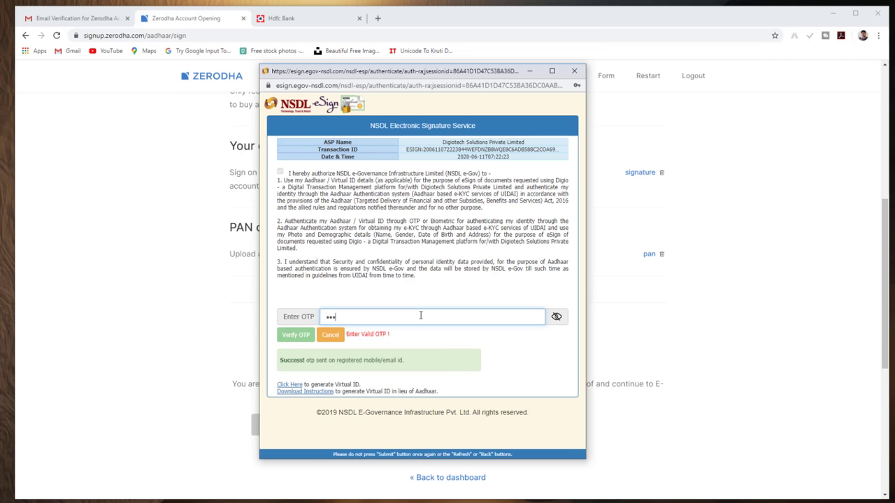
{"action": "type", "text": "1"}
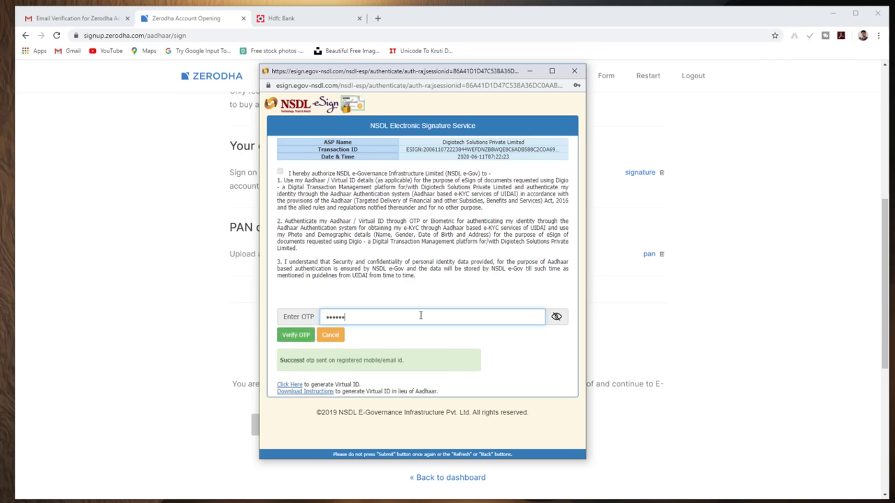
{"action": "left_click", "coordinate": [560, 318]}
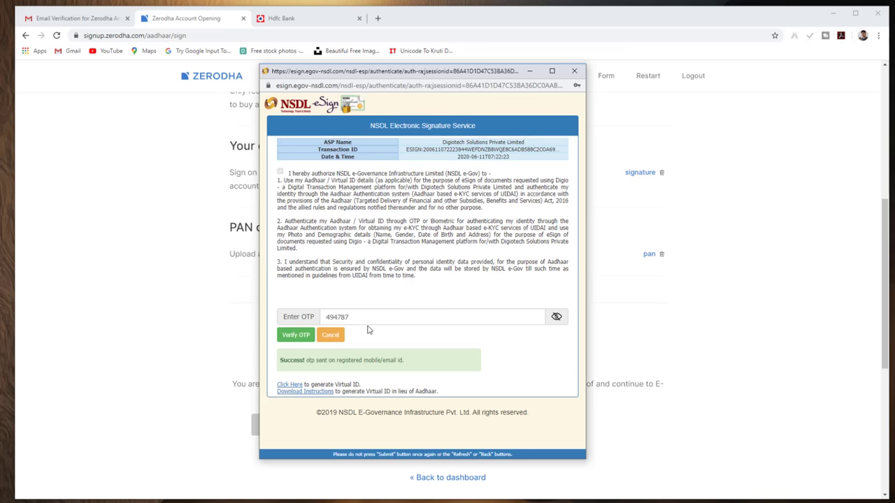
{"action": "left_click", "coordinate": [294, 336]}
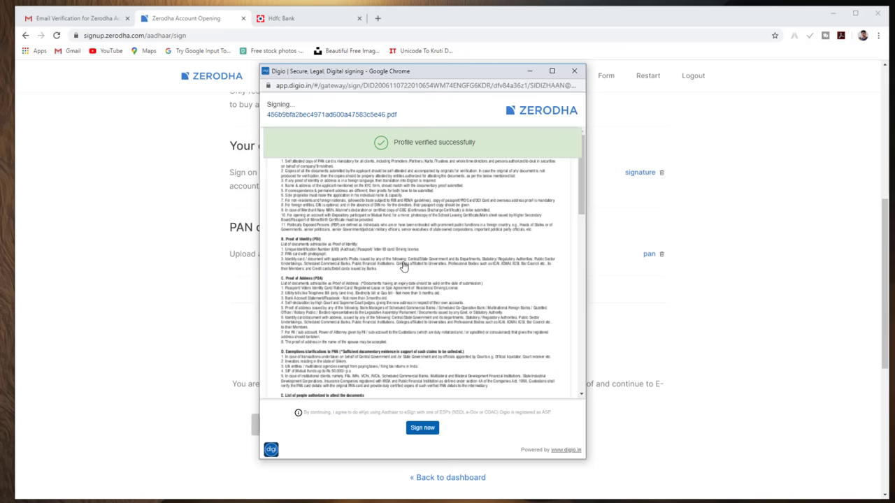
- Review the Zerodha account opening document, choose Sign now and give the NSDL e-Gov Aadhaar consent
{"action": "scroll", "coordinate": [403, 267], "scroll_direction": "down", "scroll_amount": 10}
{"action": "scroll", "coordinate": [481, 294], "scroll_direction": "down", "scroll_amount": 3}
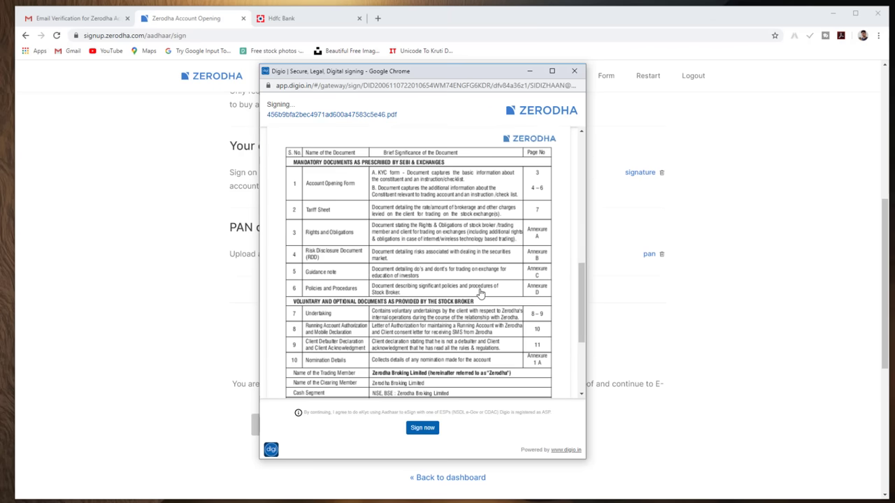
{"action": "scroll", "coordinate": [541, 276], "scroll_direction": "down", "scroll_amount": 10}
{"action": "scroll", "coordinate": [420, 266], "scroll_direction": "down", "scroll_amount": 3}
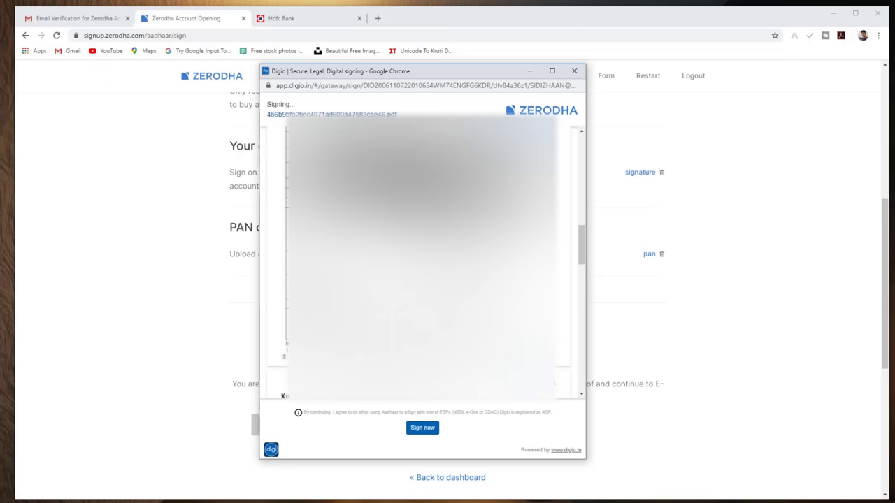
{"action": "scroll", "coordinate": [420, 266], "scroll_direction": "down", "scroll_amount": 10}
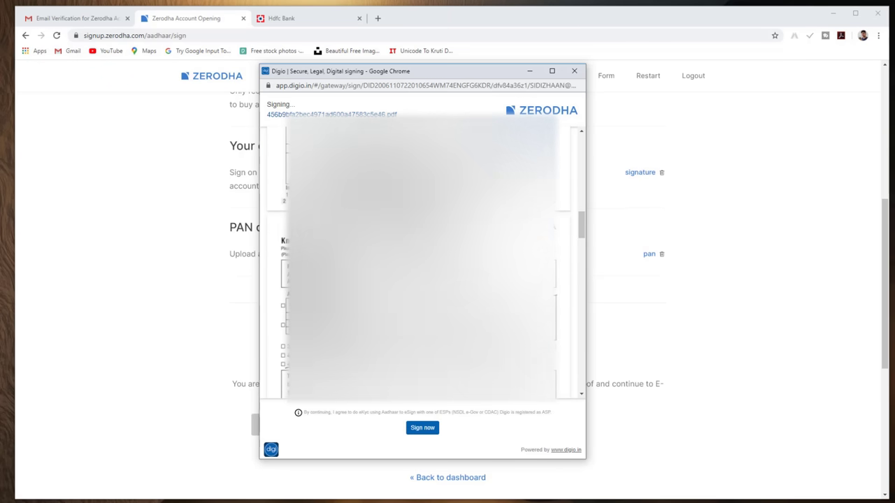
{"action": "scroll", "coordinate": [419, 266], "scroll_direction": "down", "scroll_amount": 10}
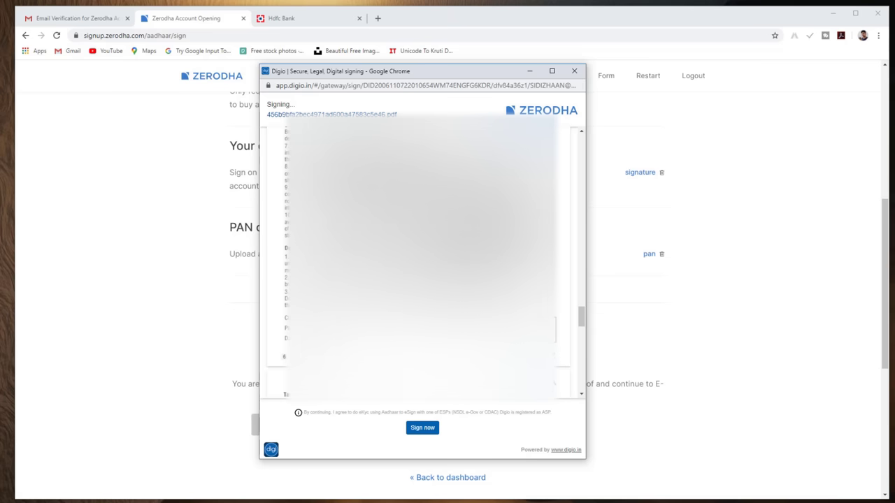
{"action": "left_click", "coordinate": [423, 429]}
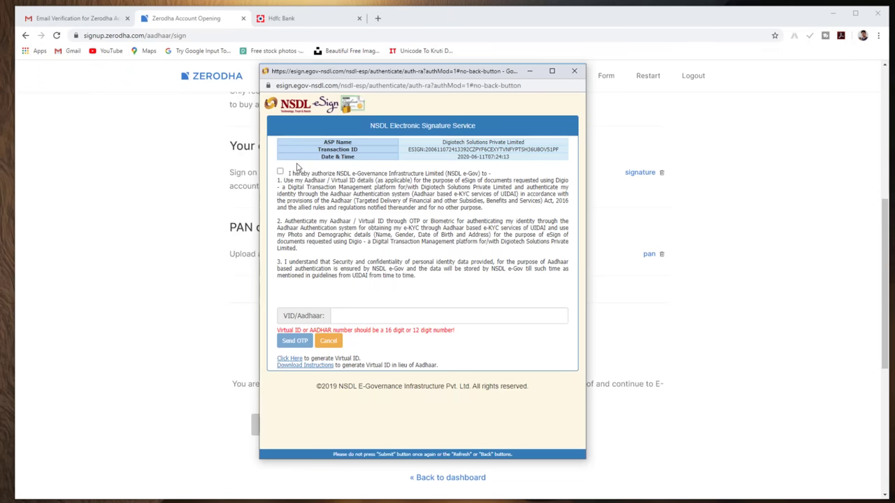
{"action": "left_click", "coordinate": [280, 171]}
- Enter the Aadhaar number, request the OTP, then enter and verify it to complete the eSign
{"action": "left_click", "coordinate": [420, 316]}
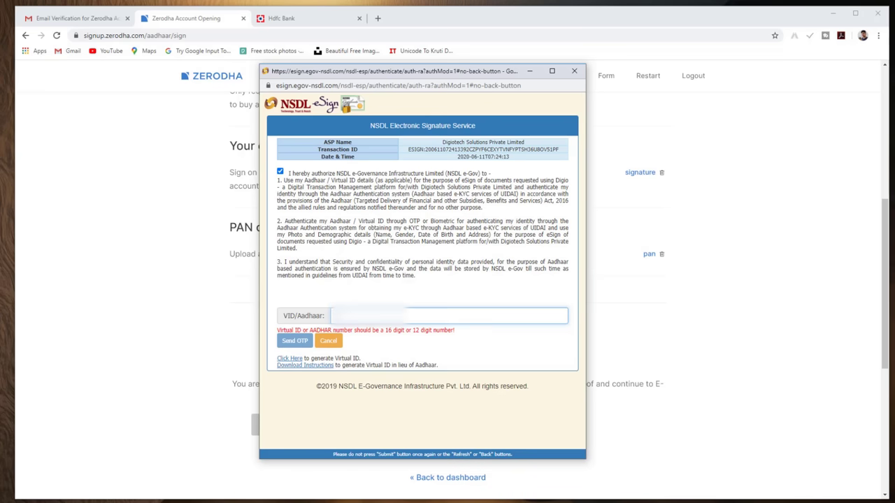
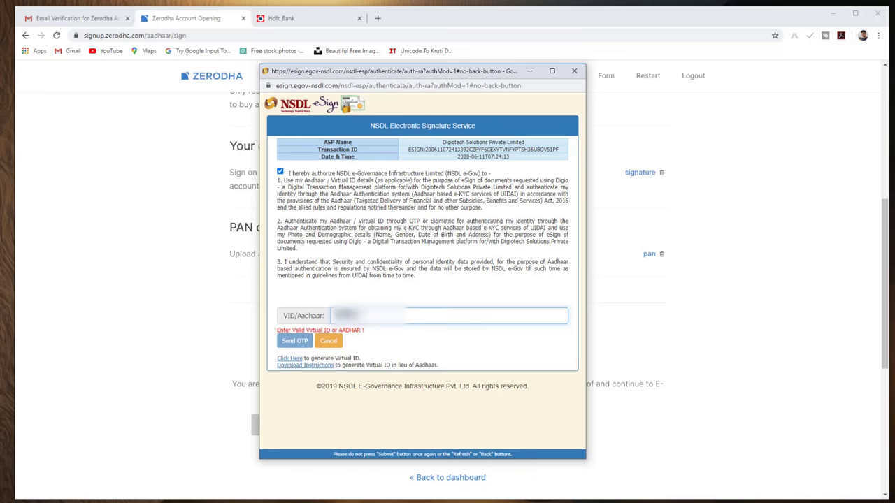
{"action": "left_click", "coordinate": [297, 335]}
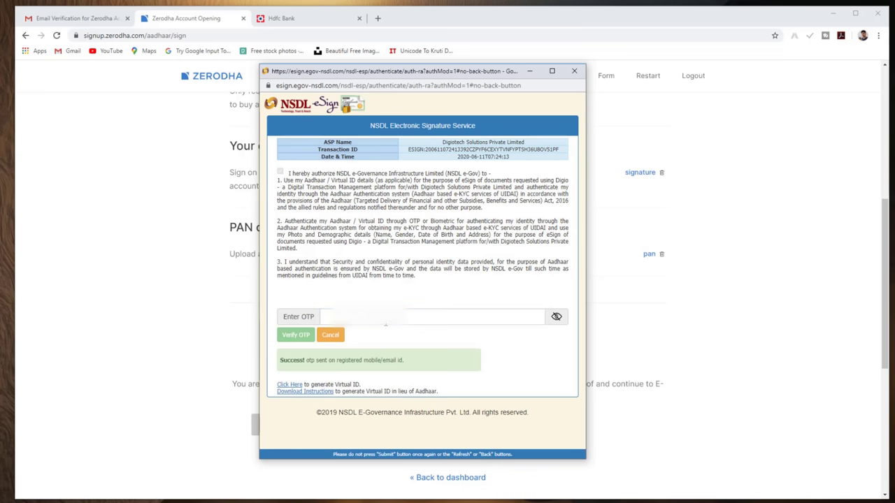
{"action": "left_click", "coordinate": [384, 319]}
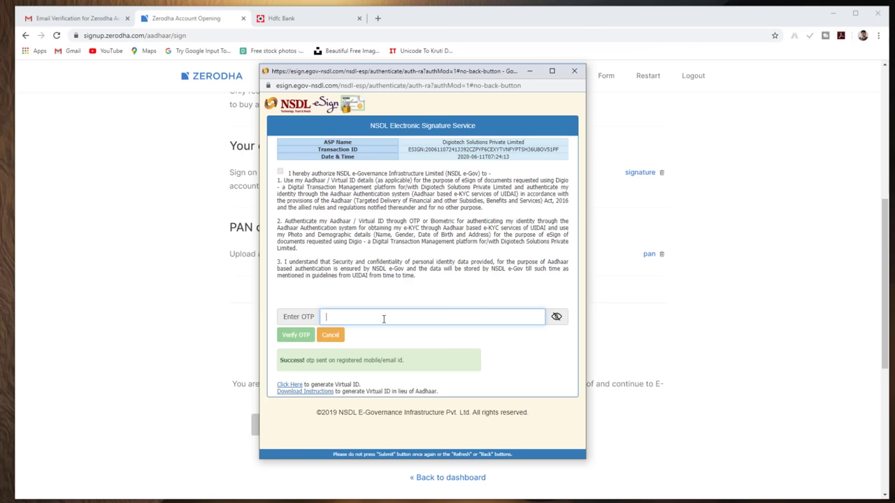
{"action": "left_click", "coordinate": [297, 336]}
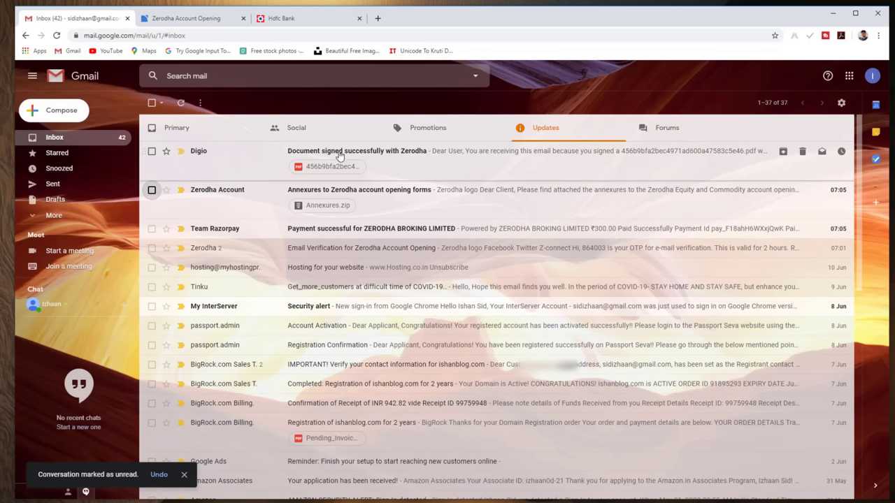
- Look through the Razorpay payment and Annexures to Zerodha account opening forms emails, then return to the inbox
{"action": "left_click", "coordinate": [357, 230]}
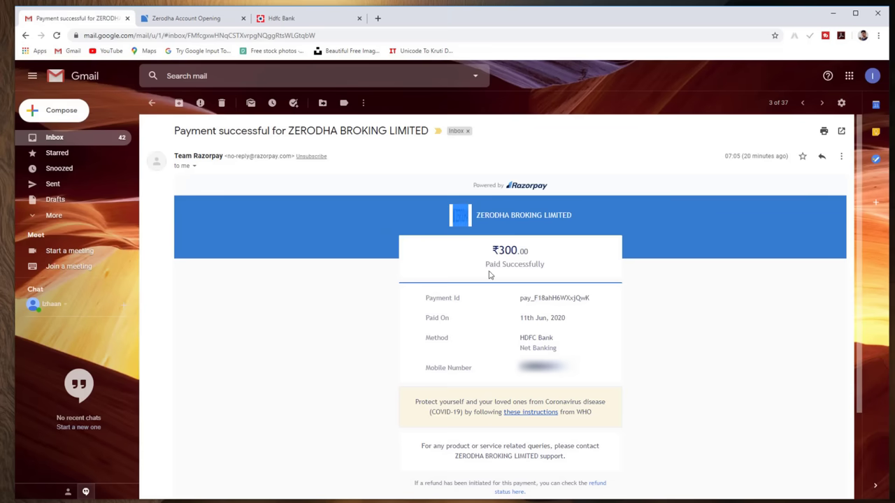
{"action": "left_click", "coordinate": [152, 103]}
{"action": "left_click", "coordinate": [391, 200]}
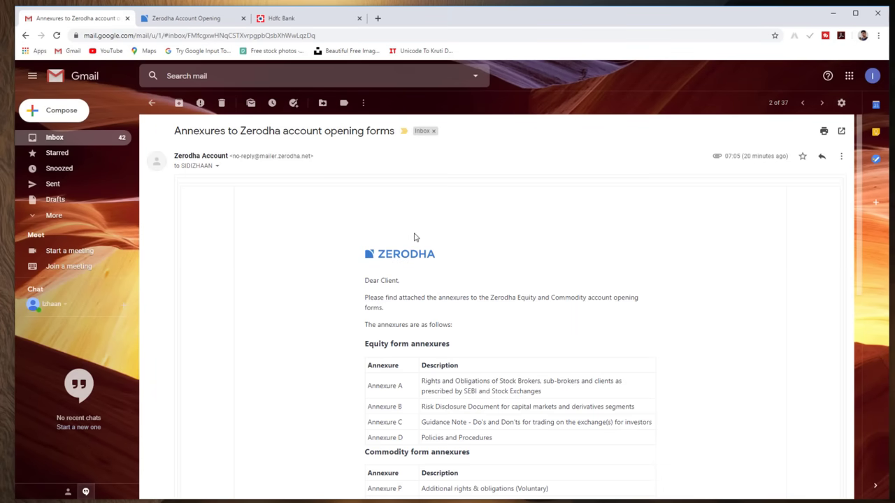
{"action": "scroll", "coordinate": [483, 242], "scroll_direction": "down", "scroll_amount": 5}
{"action": "key", "text": "alt+Left"}
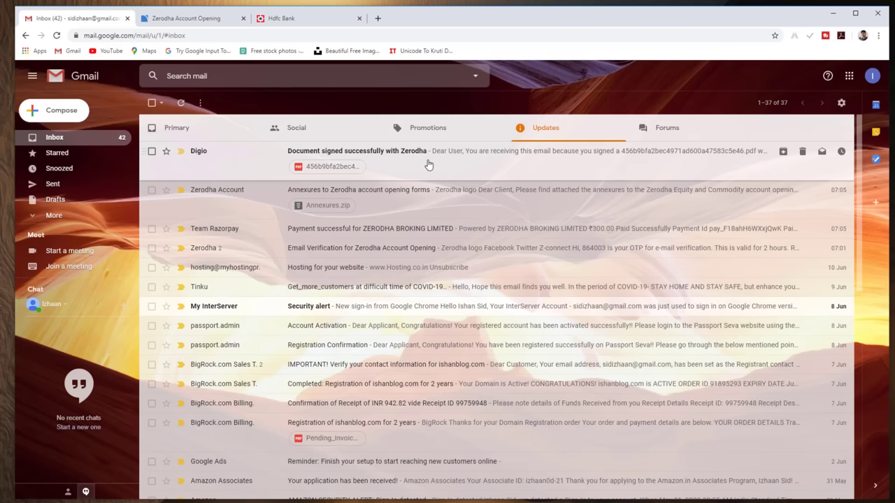
- Open the Document signed successfully with Zerodha email and view its signed PDF attachment
{"action": "left_click", "coordinate": [428, 165]}
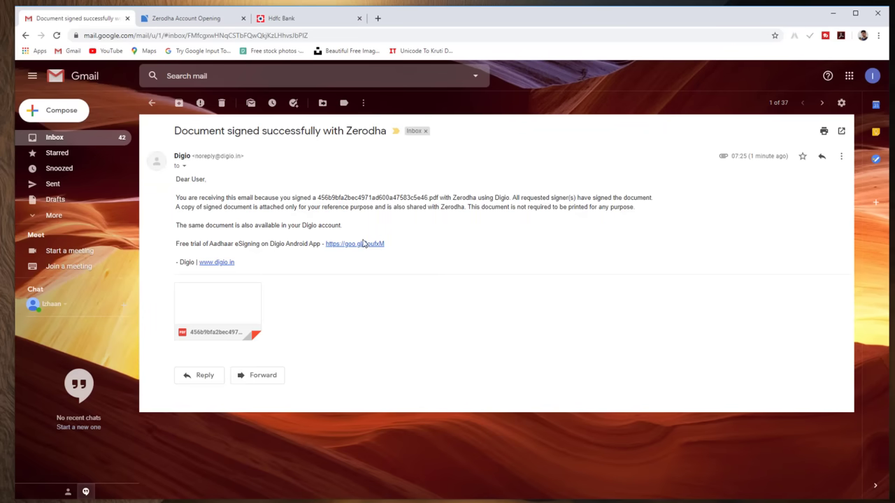
{"action": "left_click", "coordinate": [233, 306]}
{"action": "scroll", "coordinate": [441, 308], "scroll_direction": "down", "scroll_amount": 3}
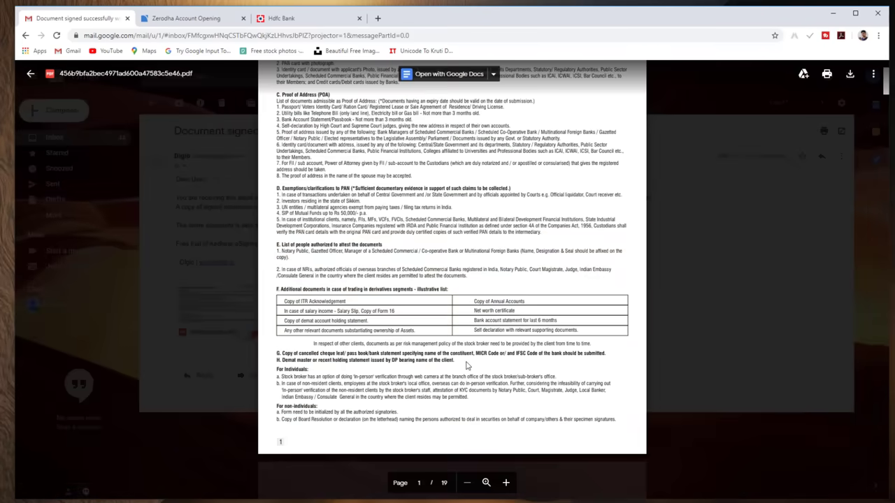
{"action": "scroll", "coordinate": [520, 324], "scroll_direction": "down", "scroll_amount": 2}
{"action": "scroll", "coordinate": [519, 323], "scroll_direction": "down", "scroll_amount": 3}
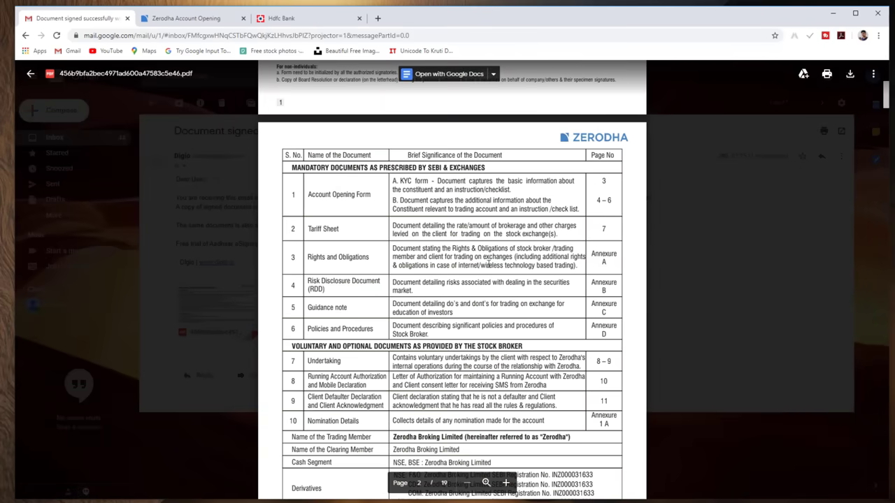
- Close the PDF preview, check the eSign confirmation page, then open the Welcome to Zerodha email
{"action": "left_click", "coordinate": [730, 281]}
{"action": "left_click", "coordinate": [186, 18]}
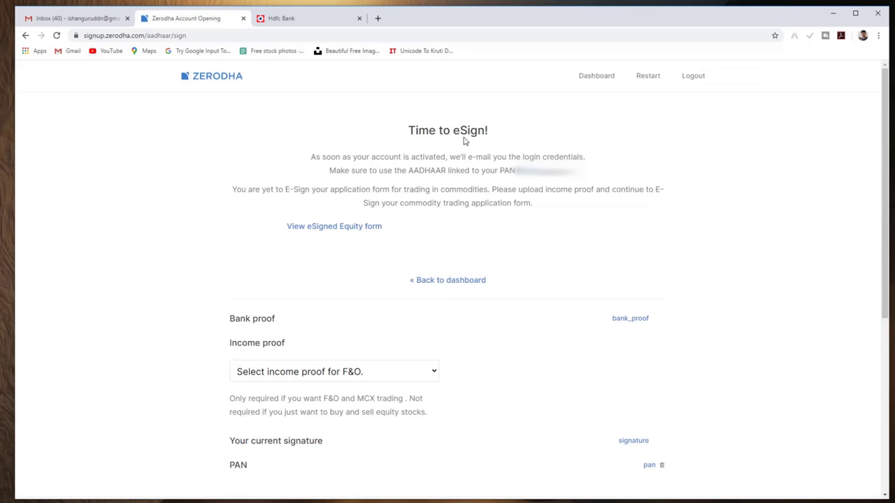
{"action": "scroll", "coordinate": [557, 319], "scroll_direction": "down", "scroll_amount": 3}
{"action": "scroll", "coordinate": [456, 220], "scroll_direction": "up", "scroll_amount": 3}
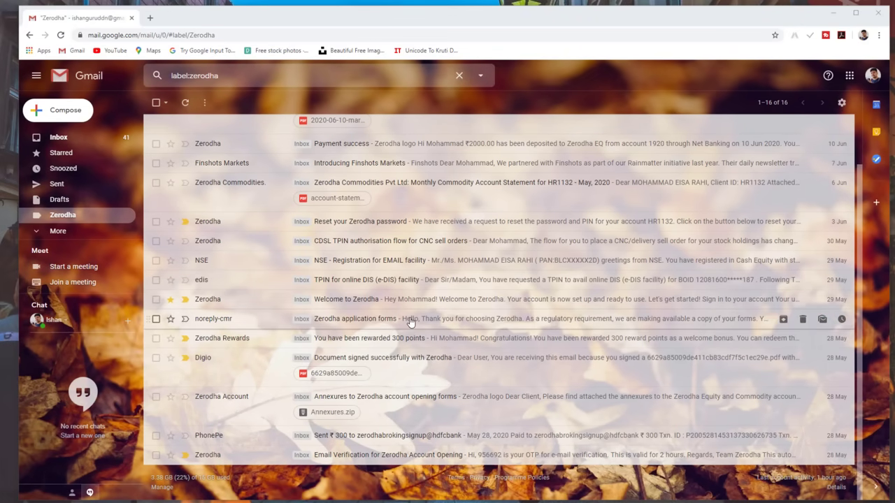
{"action": "left_click", "coordinate": [339, 306]}
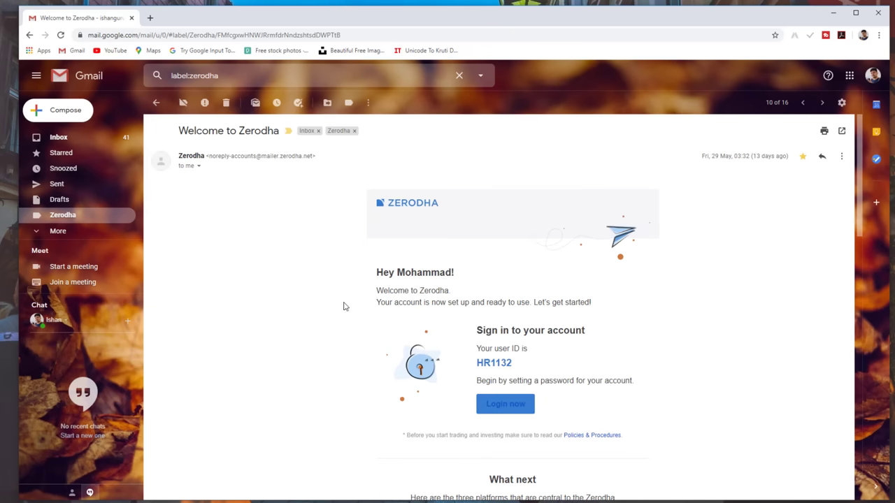
- Select the account's user ID in the welcome email and start a new browser tab
{"action": "left_click_drag", "start_coordinate": [506, 363], "coordinate": [476, 363]}
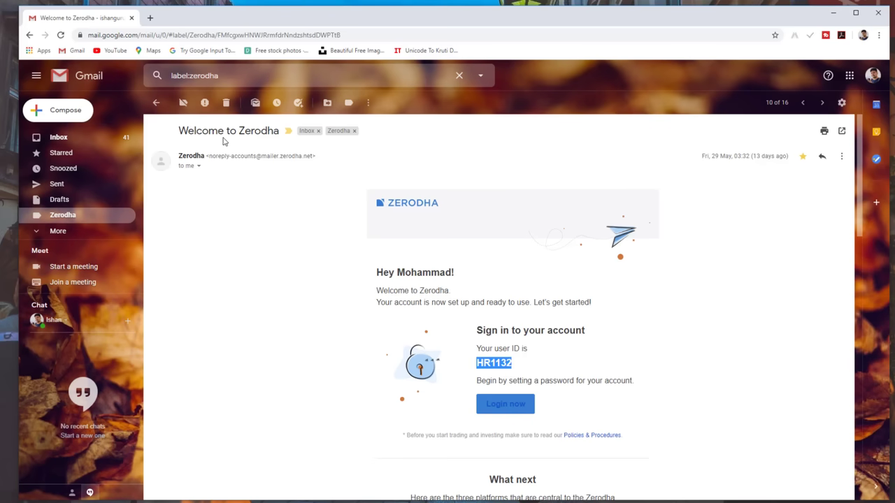
{"action": "left_click", "coordinate": [150, 18]}
- Go to zerodha.com and reach the Kite login page through the products menu
{"action": "type", "text": "zer"}
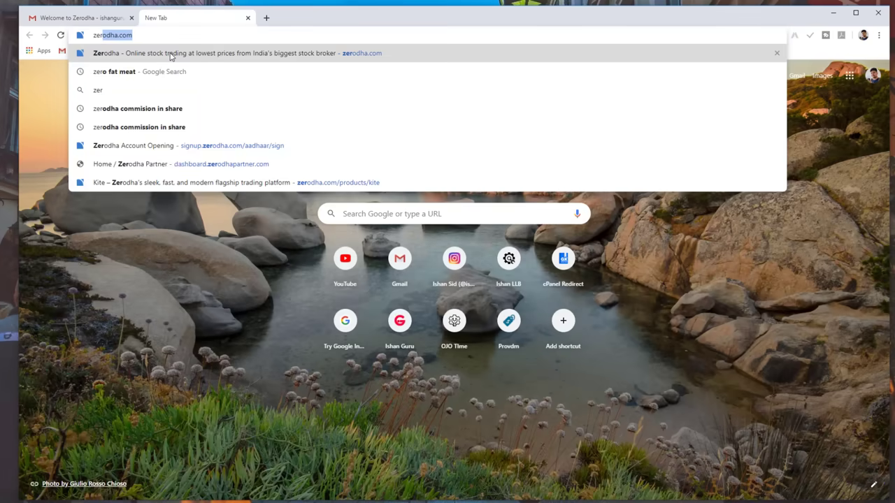
{"action": "key", "text": "Return"}
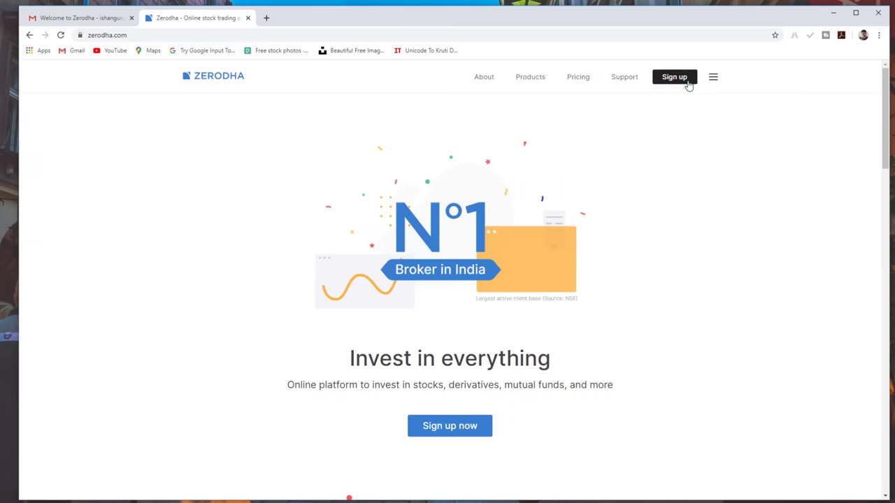
{"action": "left_click", "coordinate": [713, 78]}
{"action": "left_click", "coordinate": [414, 114]}
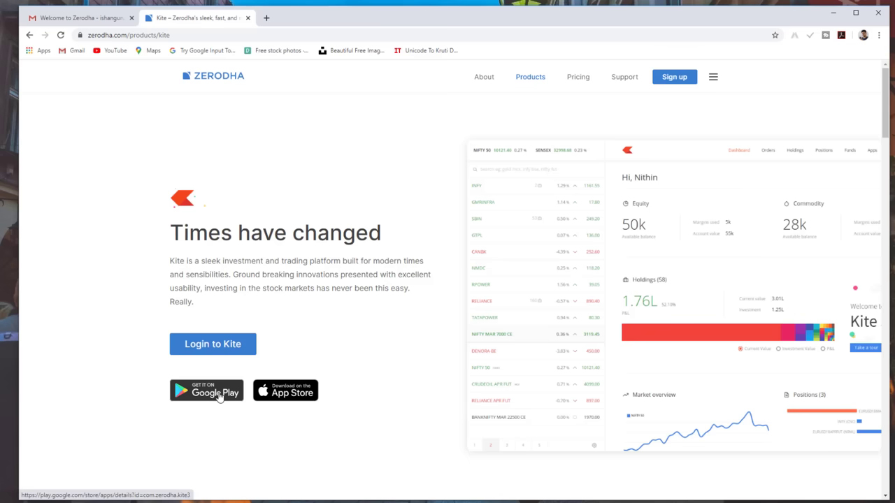
{"action": "left_click", "coordinate": [238, 352]}
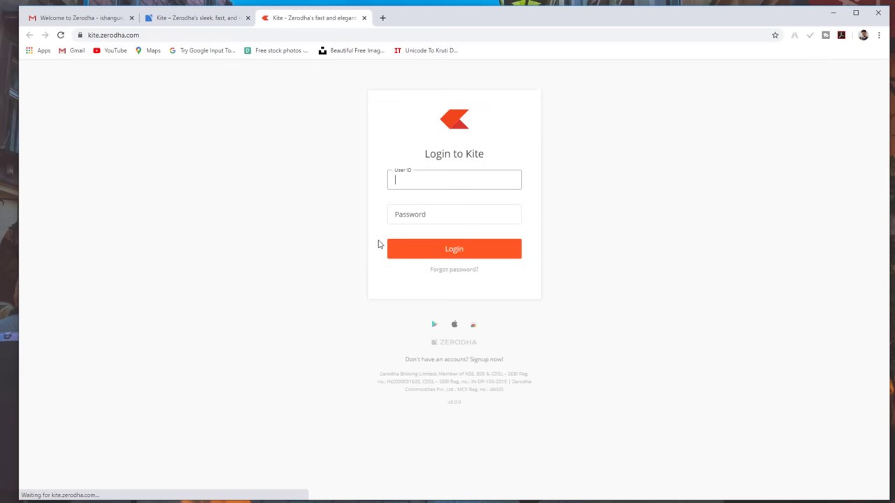
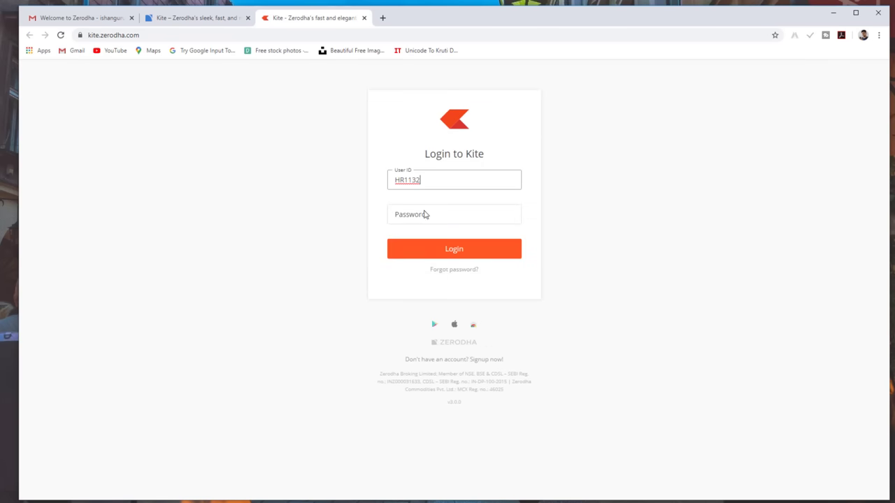
- Log in to Kite with the user ID, password and PIN, and open the NIFTY 50 chart
{"action": "left_click", "coordinate": [426, 217]}
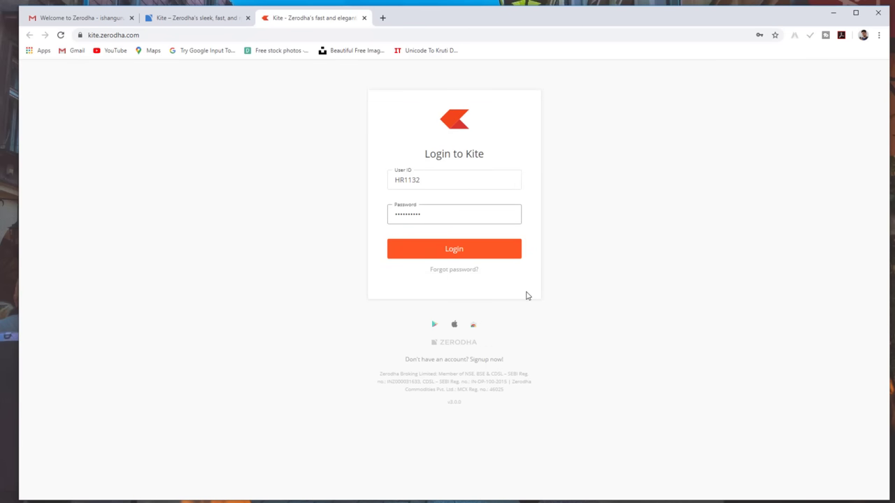
{"action": "left_click", "coordinate": [471, 251]}
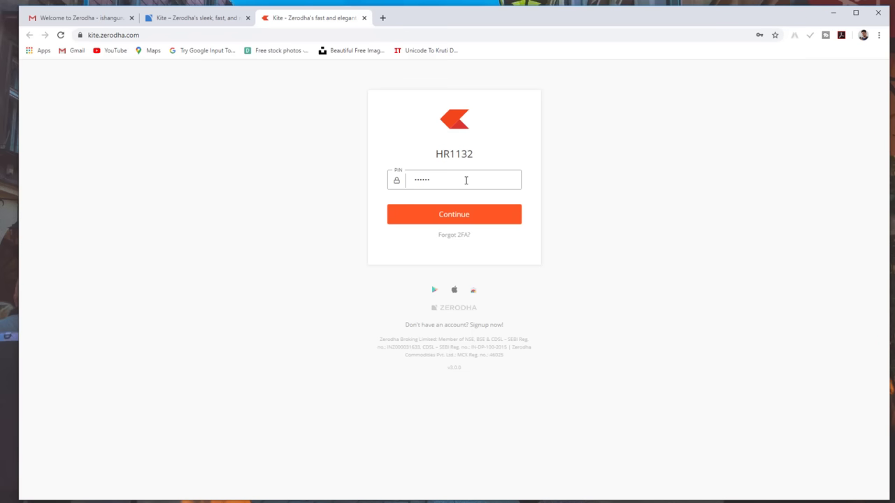
{"action": "left_click", "coordinate": [451, 223]}
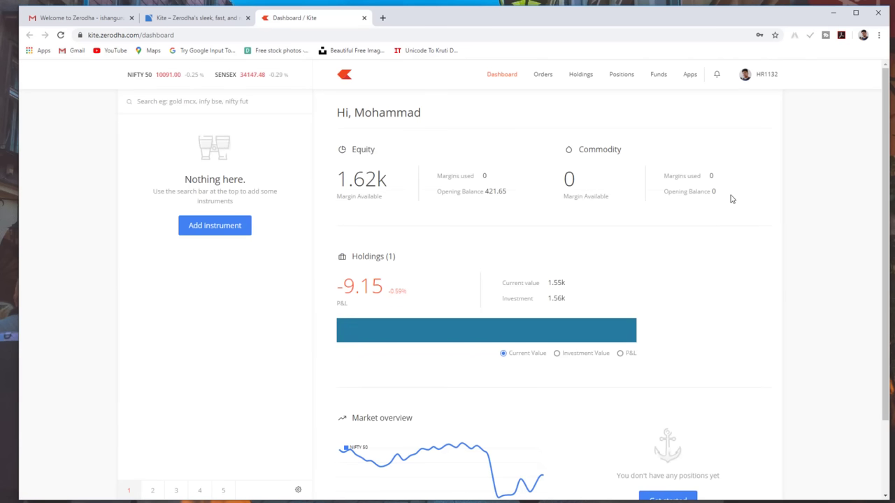
{"action": "left_click", "coordinate": [144, 77]}
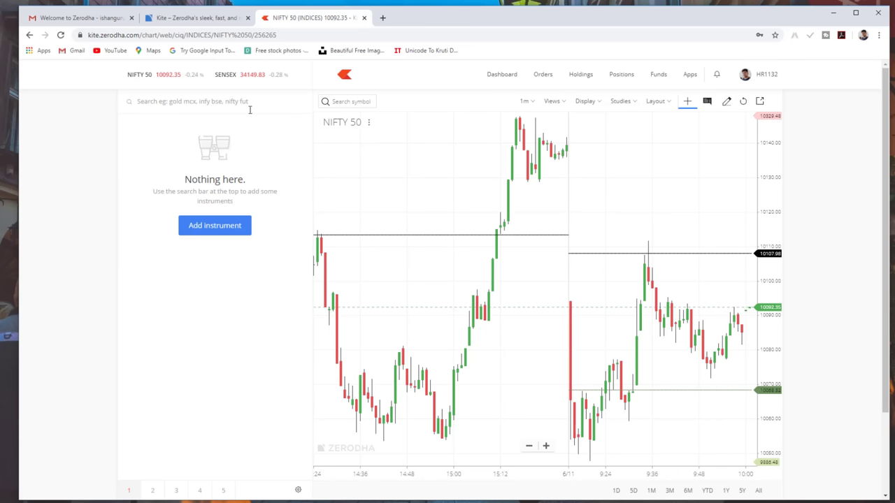
{"action": "left_click", "coordinate": [227, 75]}
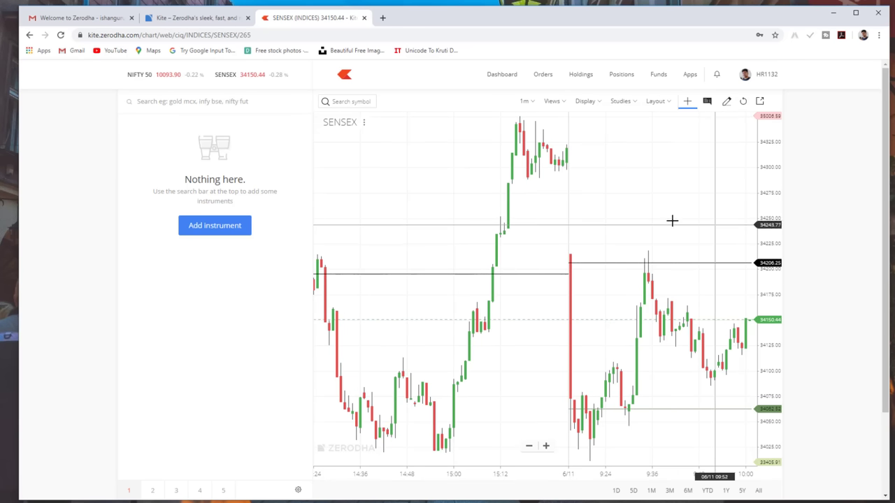
{"action": "left_click", "coordinate": [504, 77]}
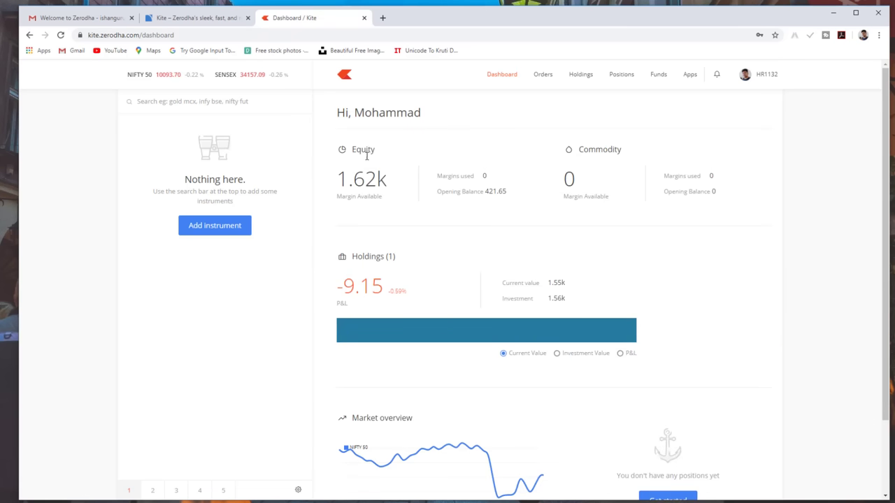
{"action": "mouse_move", "coordinate": [343, 179]}
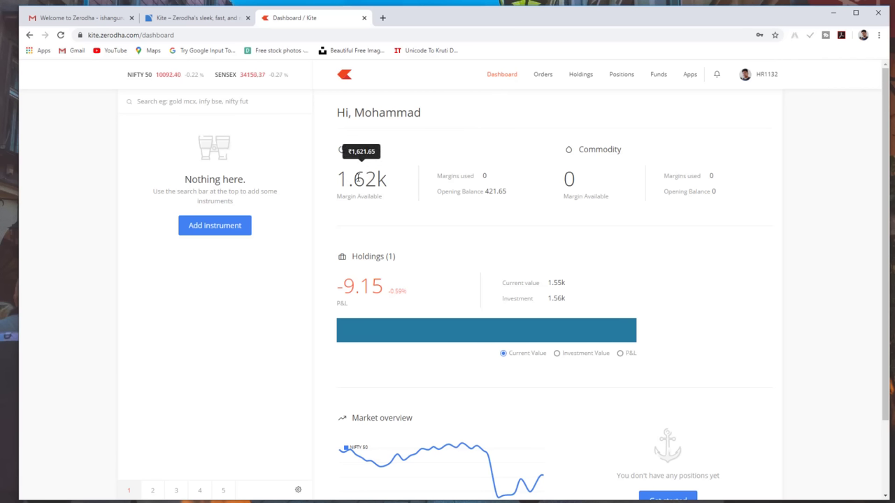
{"action": "mouse_move", "coordinate": [499, 193]}
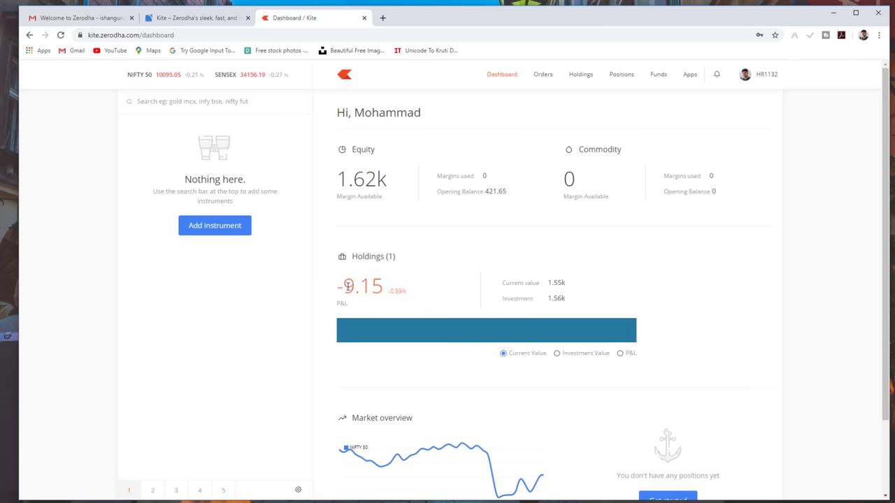
{"action": "left_click_drag", "start_coordinate": [347, 285], "coordinate": [386, 289]}
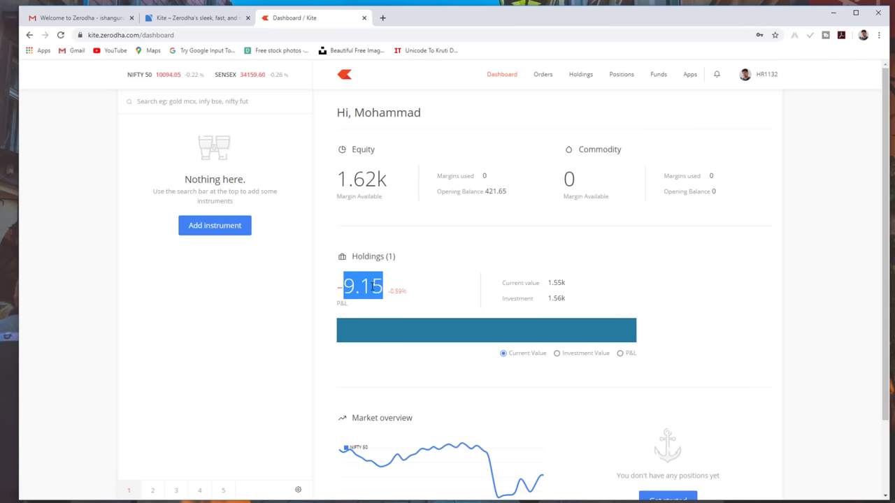
{"action": "mouse_move", "coordinate": [552, 287]}
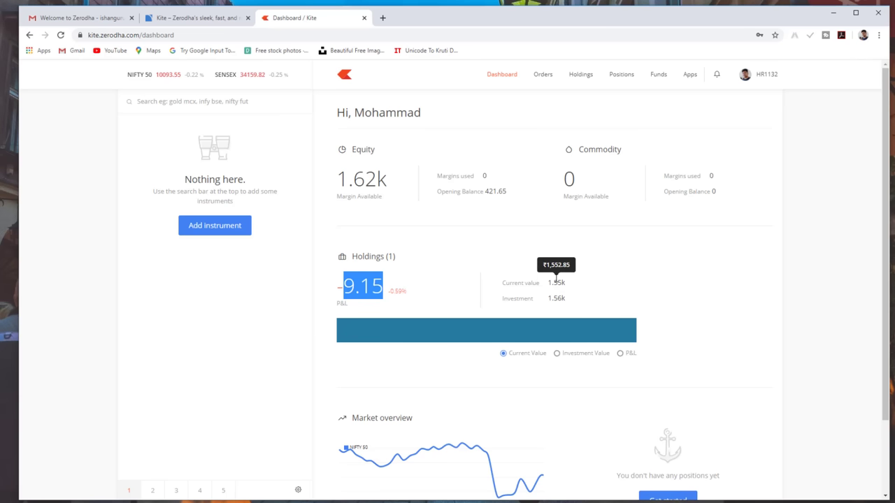
{"action": "scroll", "coordinate": [335, 322], "scroll_direction": "down", "scroll_amount": 2}
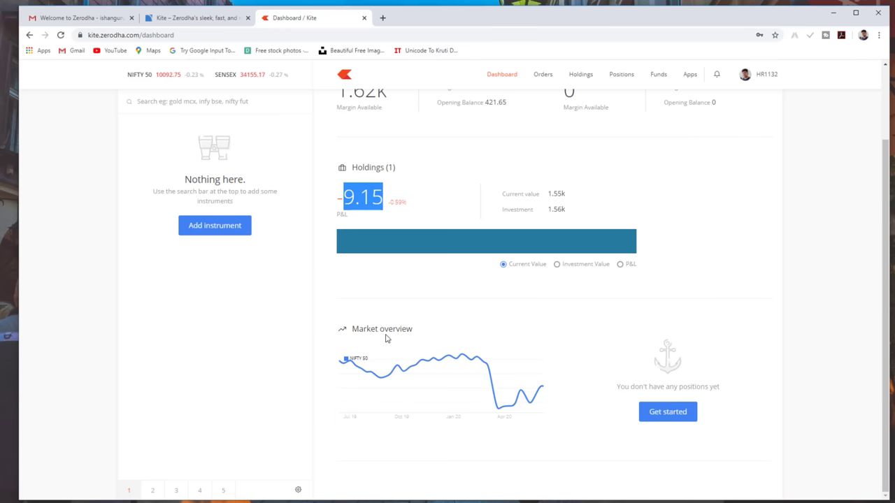
{"action": "scroll", "coordinate": [538, 322], "scroll_direction": "up", "scroll_amount": 2}
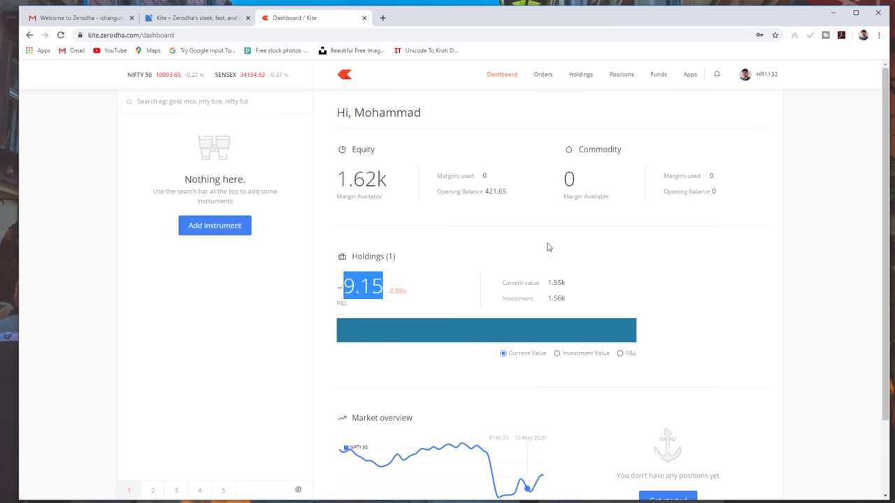
{"action": "left_click", "coordinate": [547, 78]}
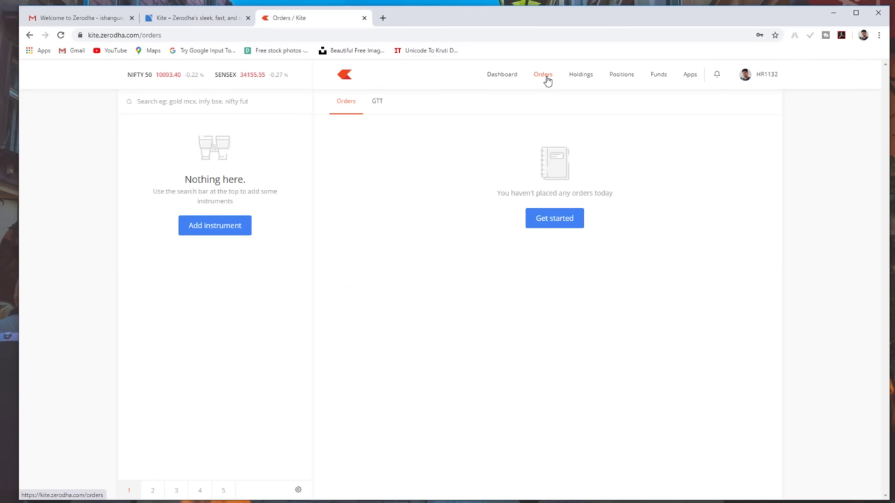
{"action": "left_click", "coordinate": [377, 106]}
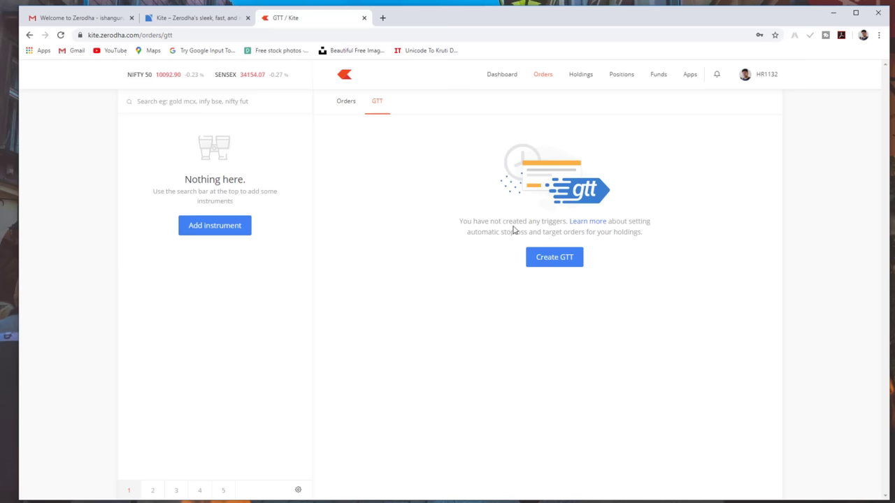
{"action": "left_click", "coordinate": [581, 82]}
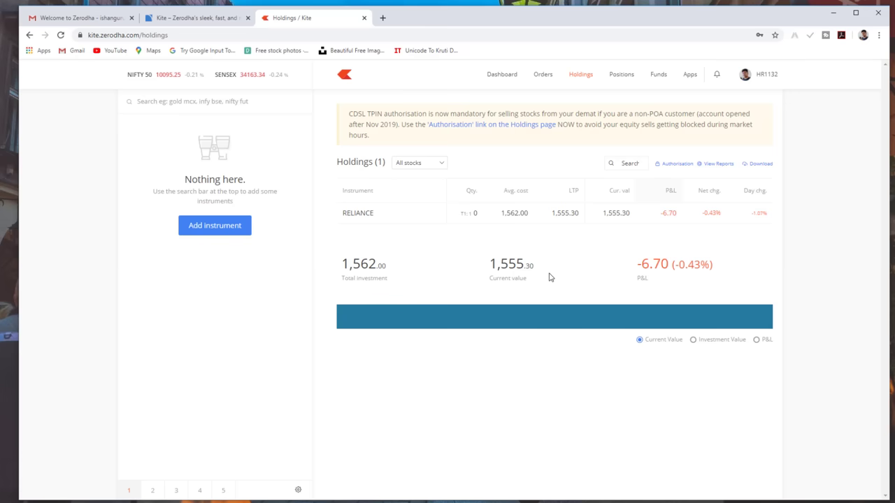
{"action": "left_click", "coordinate": [619, 77]}
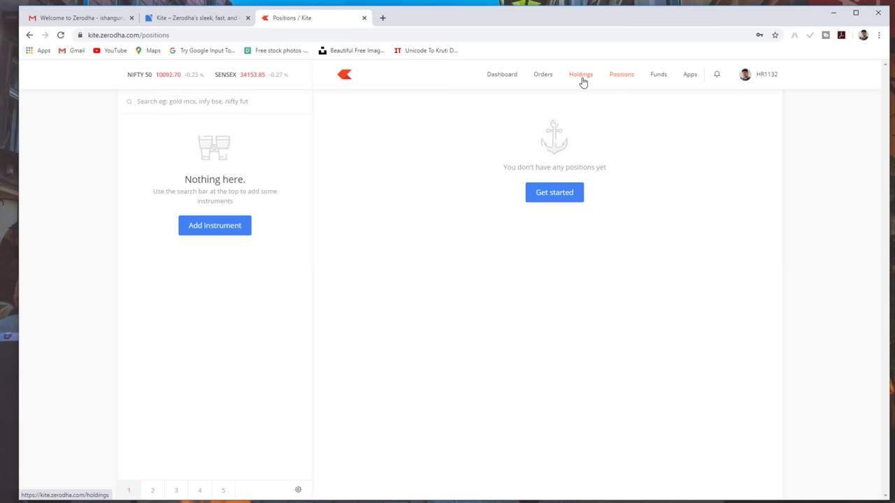
{"action": "left_click", "coordinate": [659, 75]}
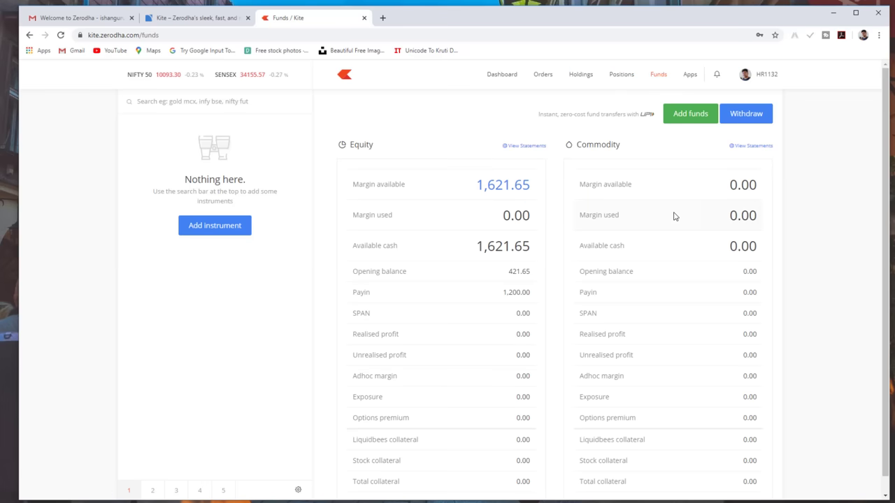
{"action": "left_click", "coordinate": [344, 75]}
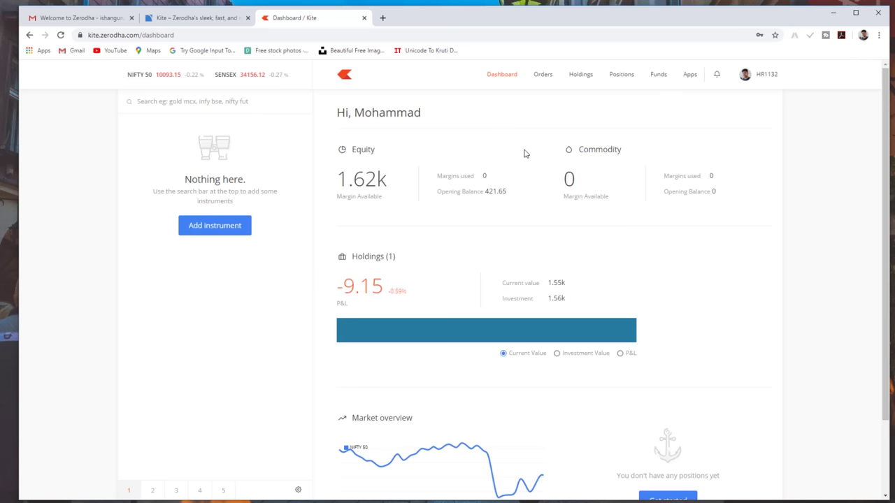
- Add RELIANCE to the watchlist and open its price chart
{"action": "left_click", "coordinate": [206, 102]}
{"action": "type", "text": "re"}
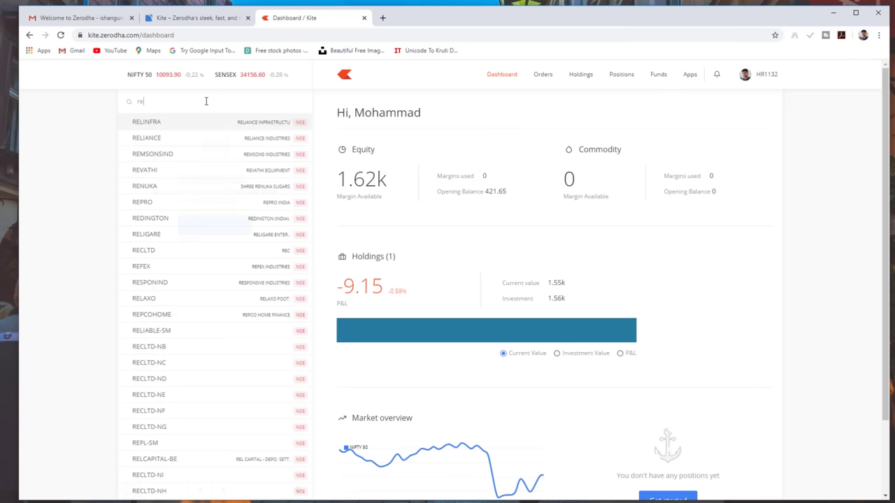
{"action": "mouse_move", "coordinate": [152, 137]}
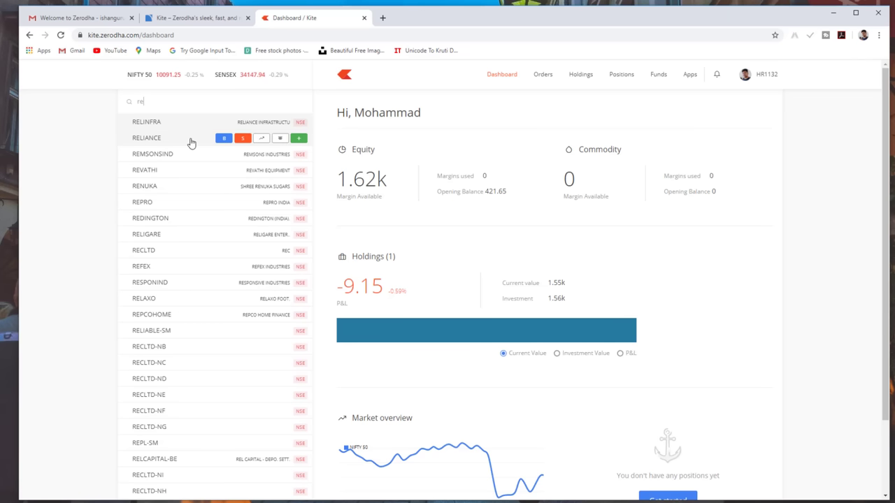
{"action": "left_click", "coordinate": [299, 140]}
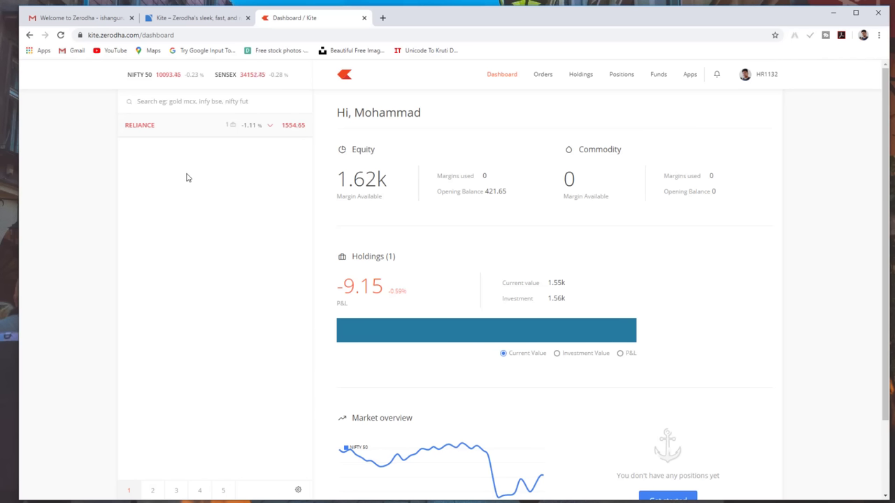
{"action": "mouse_move", "coordinate": [181, 131]}
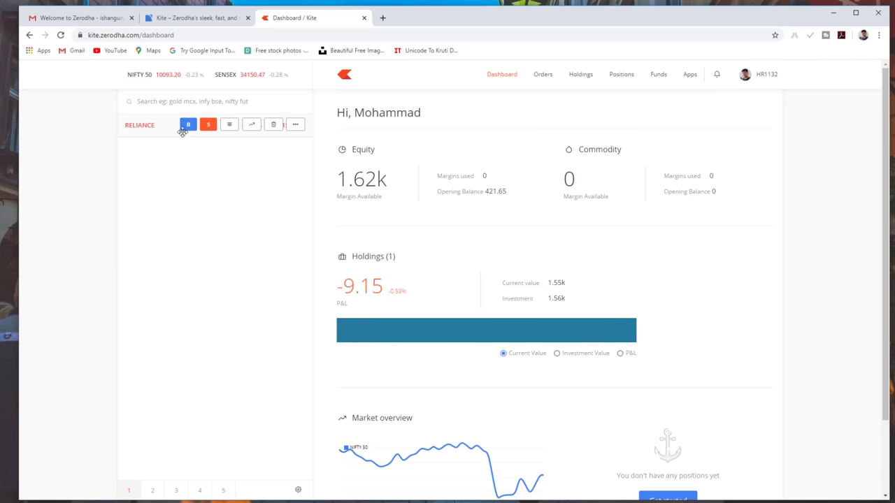
{"action": "left_click", "coordinate": [251, 127]}
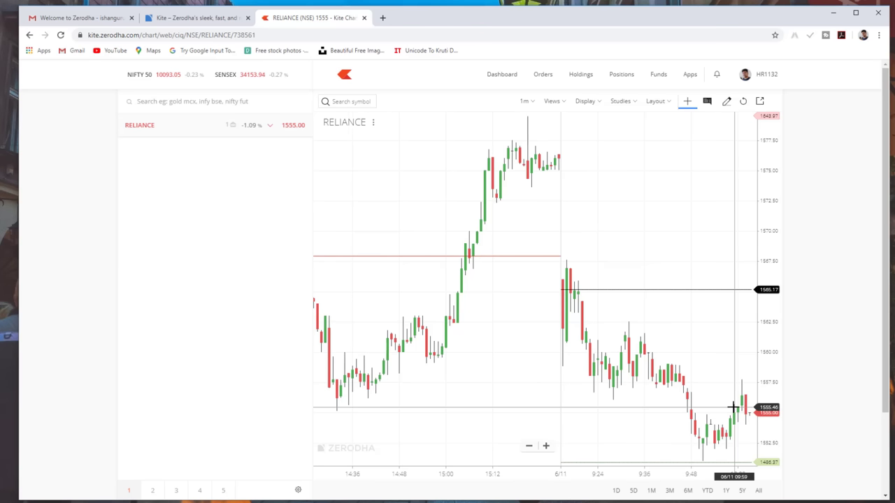
- Back on the dashboard, search 'ci' and add CIPLA to the watchlist
{"action": "left_click", "coordinate": [502, 74]}
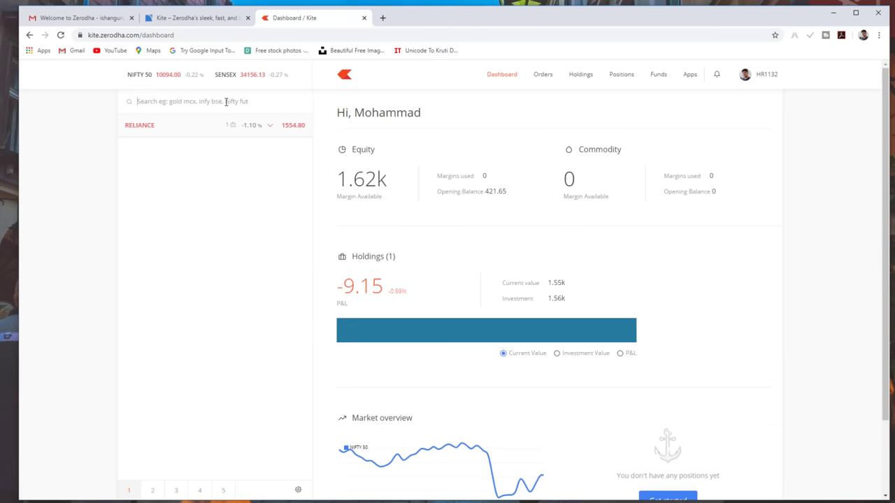
{"action": "type", "text": "ci"}
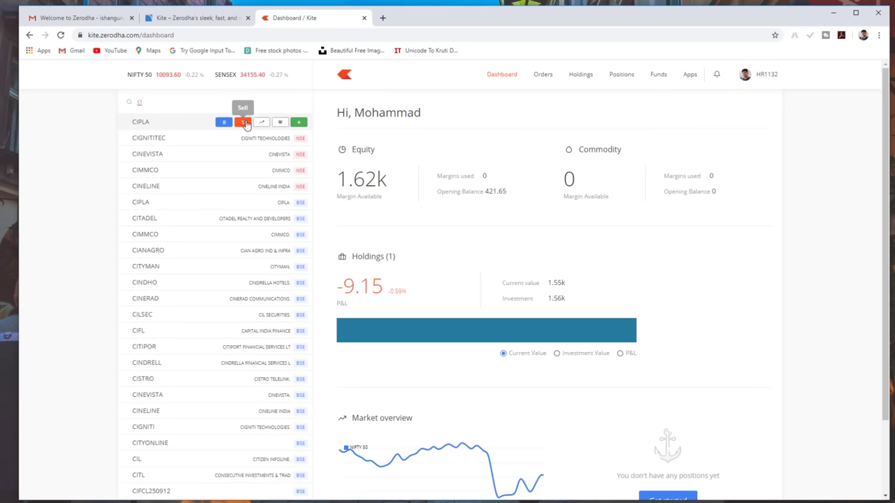
{"action": "left_click", "coordinate": [299, 123]}
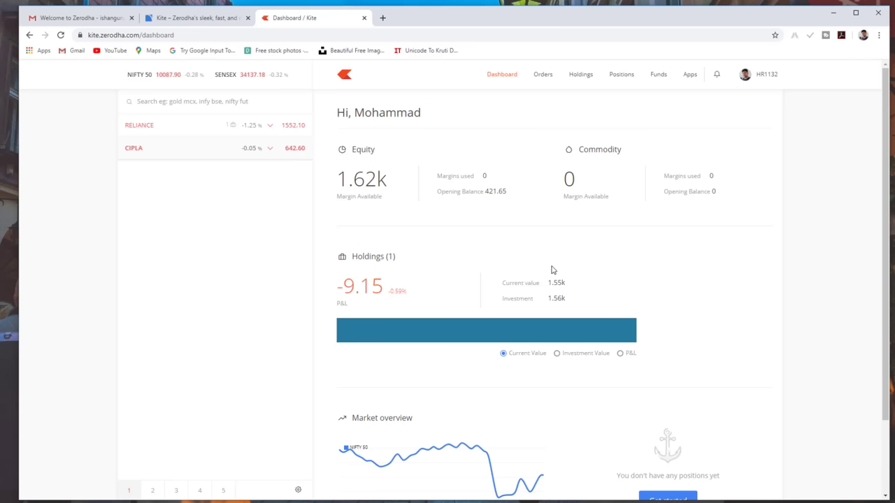
- Start an Add funds request for ₹200 from the HDFC account using net banking
{"action": "left_click", "coordinate": [658, 74]}
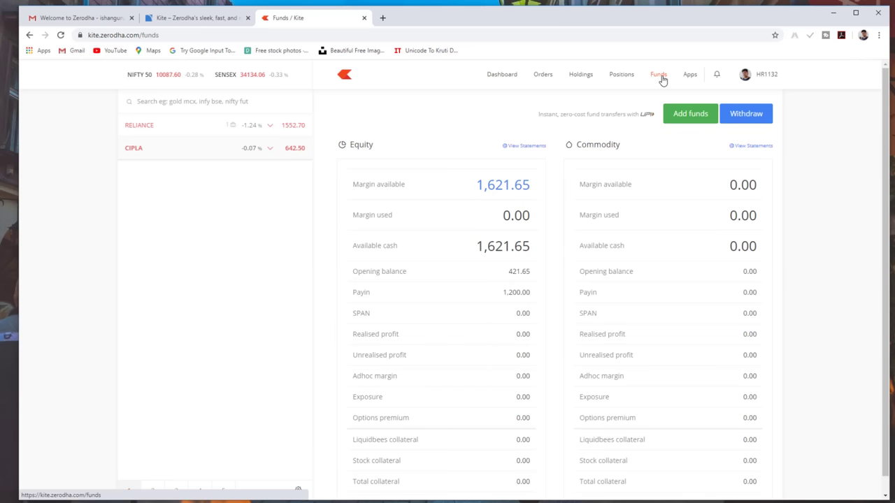
{"action": "left_click", "coordinate": [690, 114]}
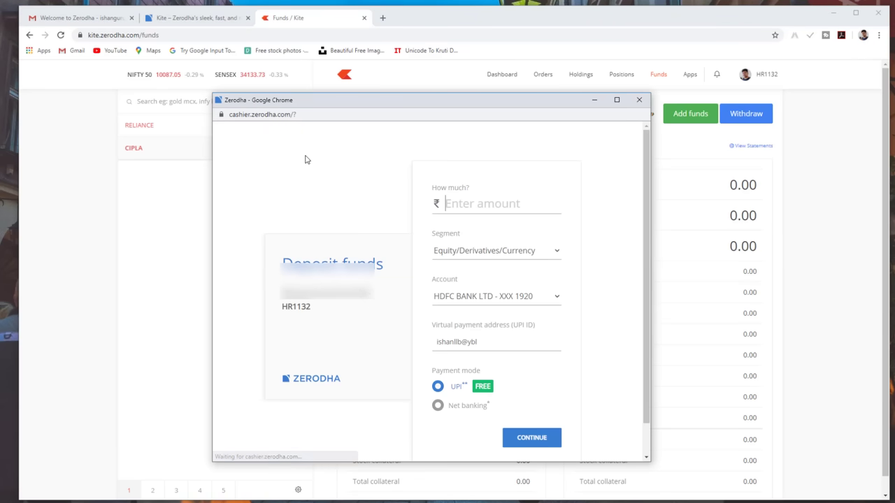
{"action": "left_click", "coordinate": [501, 204]}
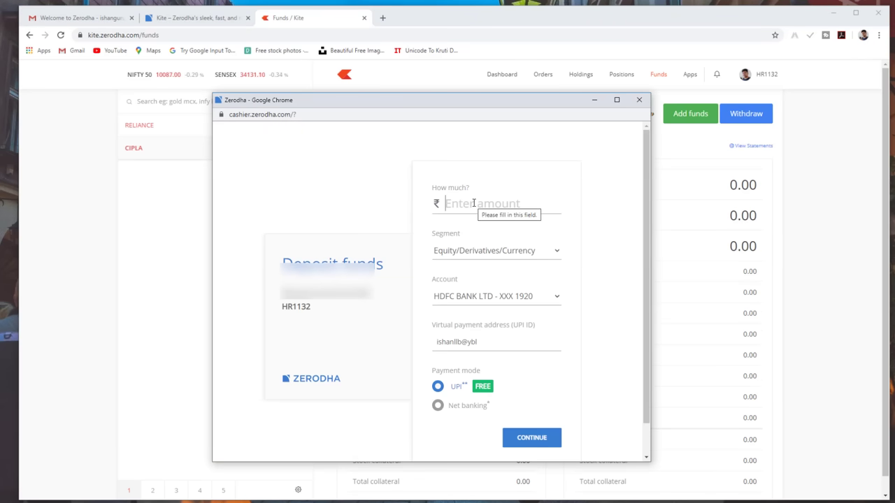
{"action": "type", "text": "200"}
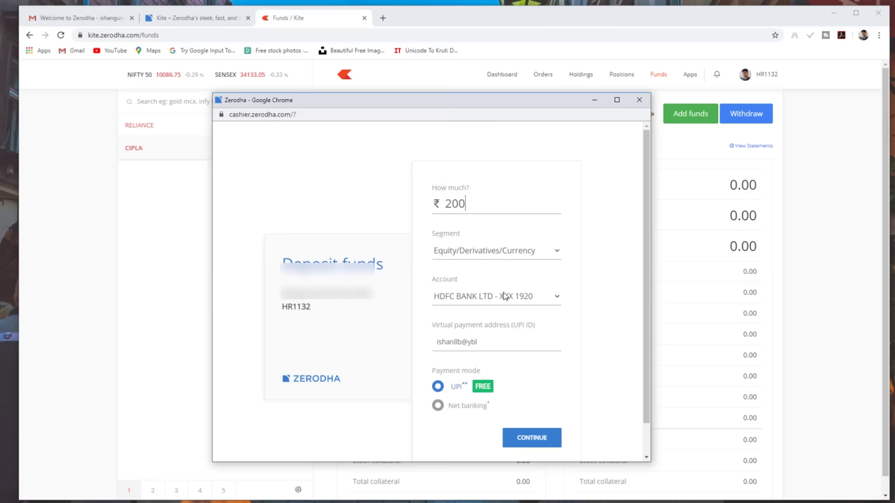
{"action": "left_click", "coordinate": [505, 297]}
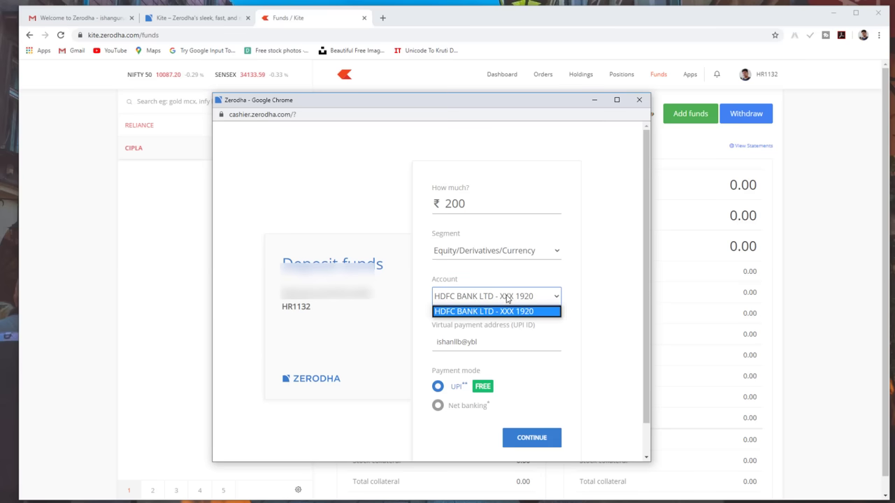
{"action": "left_click", "coordinate": [513, 301]}
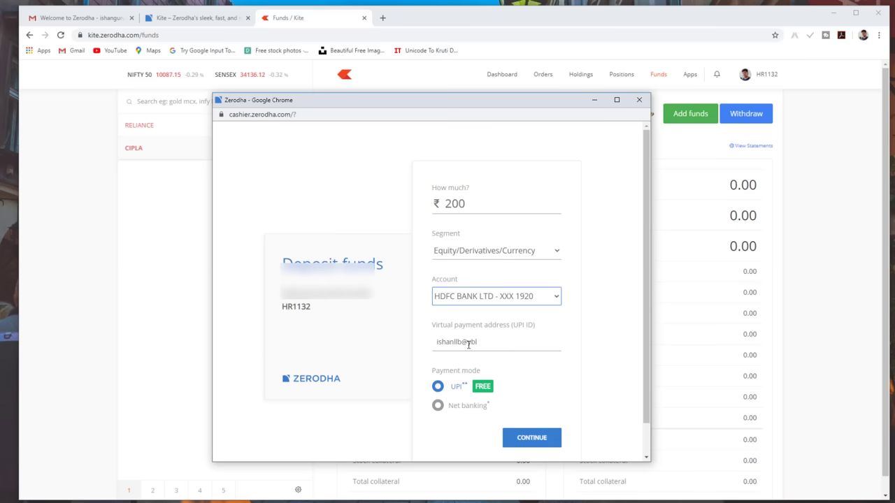
{"action": "left_click", "coordinate": [461, 410]}
{"action": "left_click", "coordinate": [438, 388]}
{"action": "left_click", "coordinate": [438, 406]}
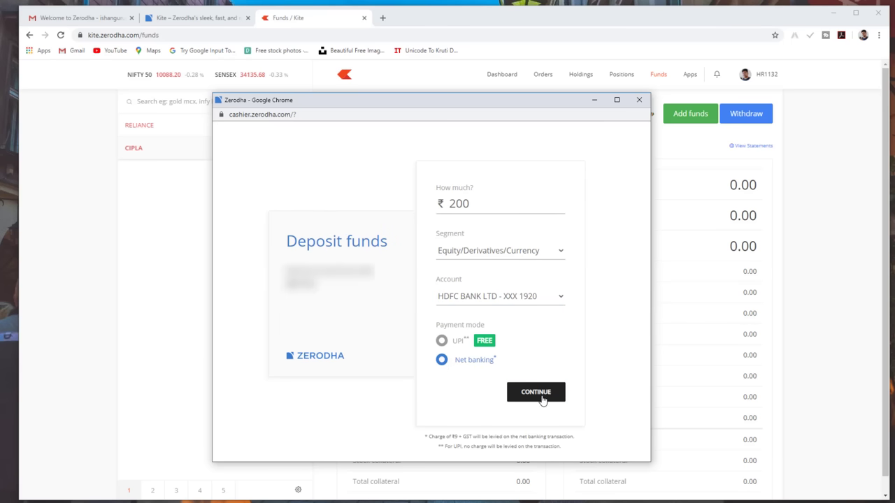
{"action": "left_click", "coordinate": [549, 396]}
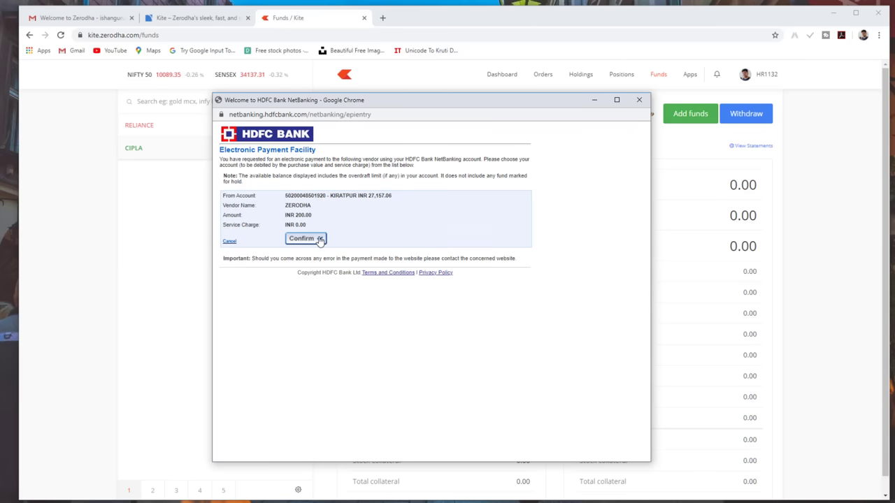
- Confirm the ₹200 payment on HDFC NetBanking with the OTP and close the success window
{"action": "left_click", "coordinate": [320, 240]}
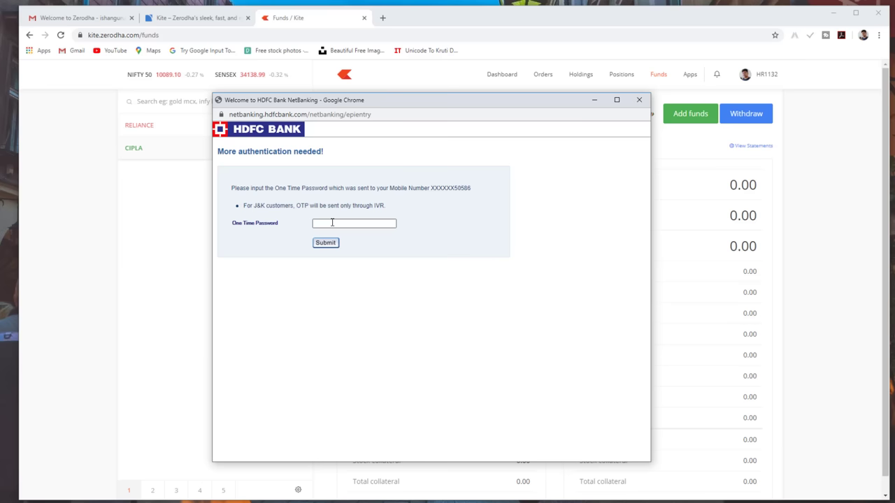
{"action": "left_click", "coordinate": [332, 222]}
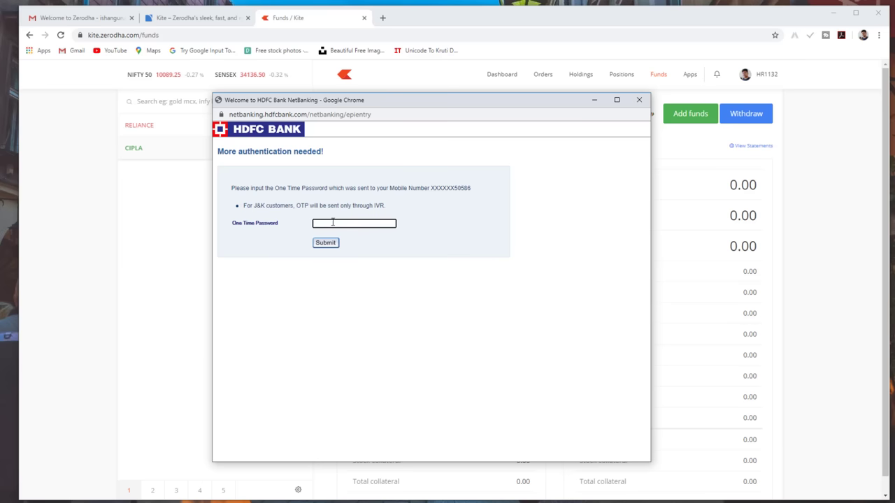
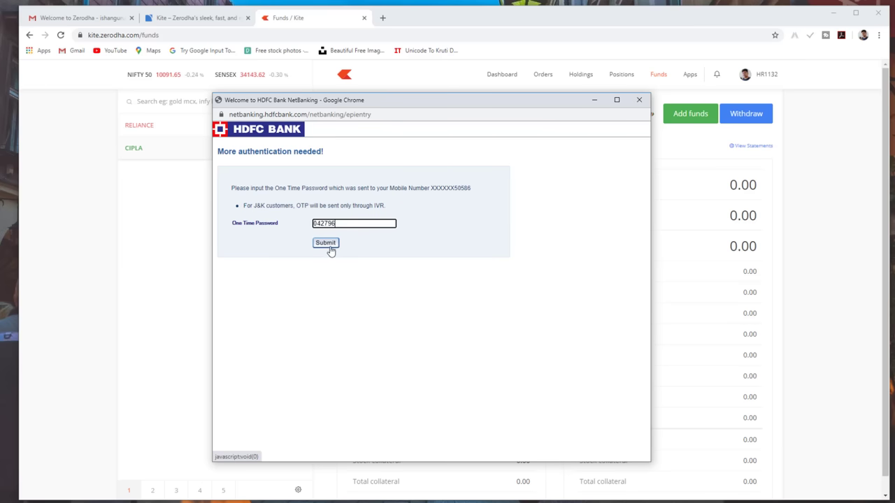
{"action": "left_click", "coordinate": [327, 244]}
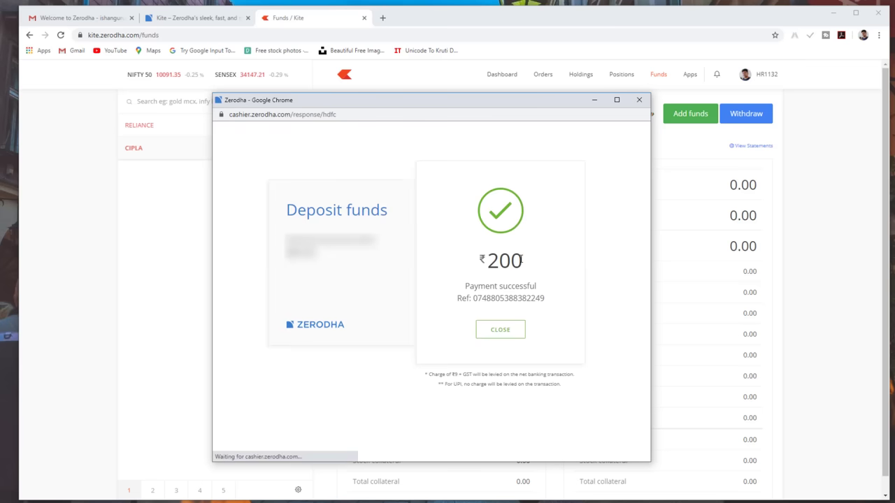
{"action": "left_click", "coordinate": [513, 337]}
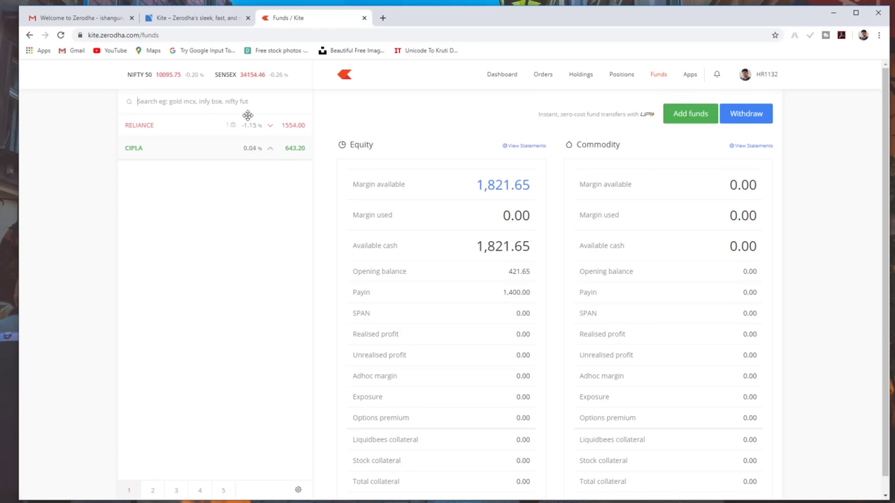
- Find RELIANCE via the 're' search and open a buy order window for it
{"action": "mouse_move", "coordinate": [245, 156]}
{"action": "type", "text": "re"}
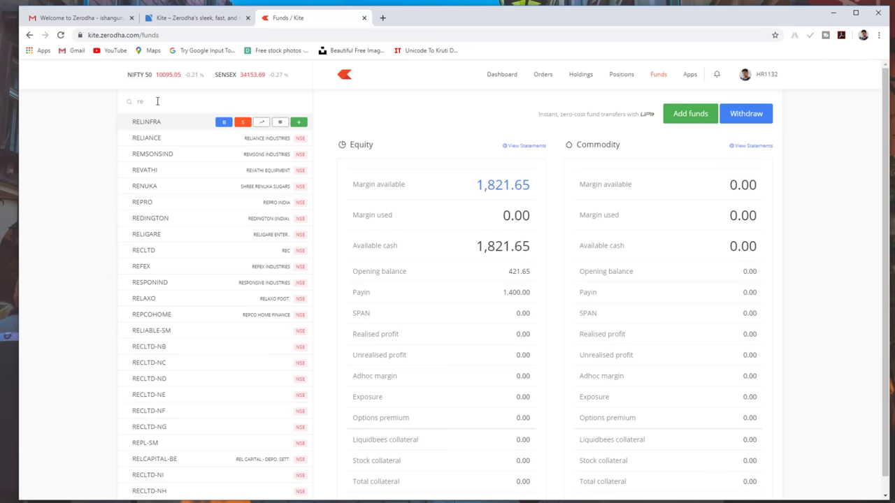
{"action": "mouse_move", "coordinate": [168, 138]}
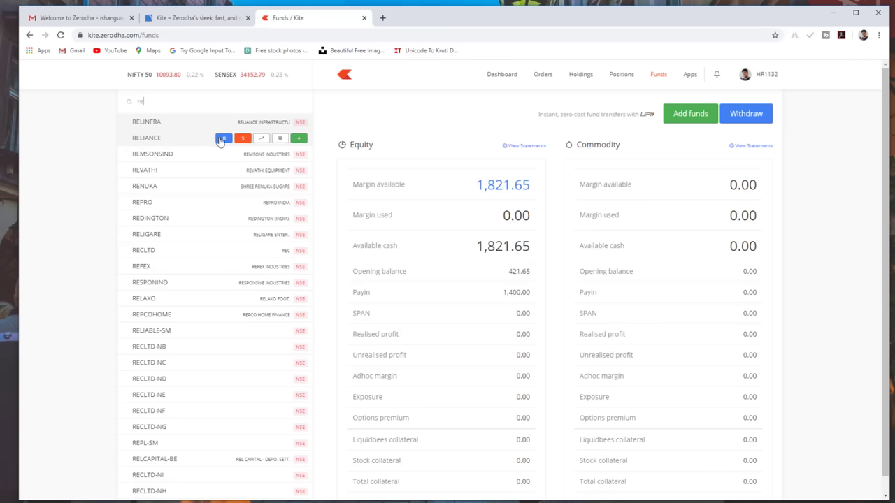
{"action": "left_click", "coordinate": [298, 142]}
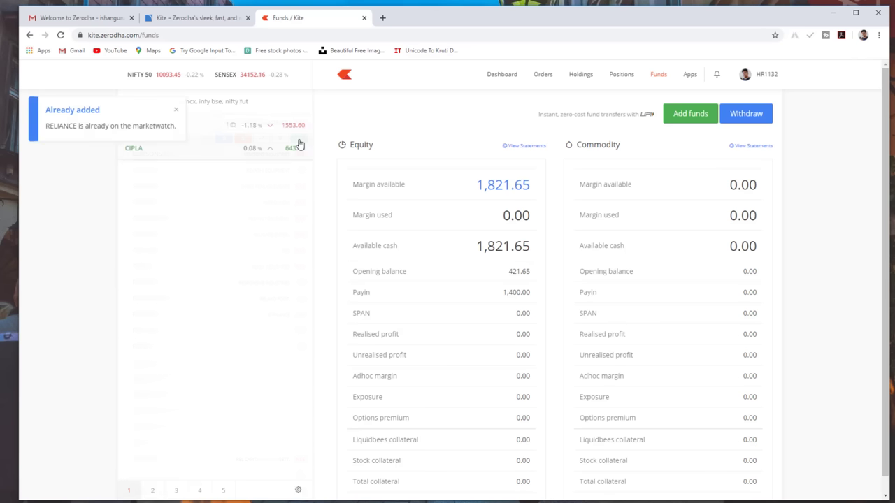
{"action": "left_click", "coordinate": [175, 109]}
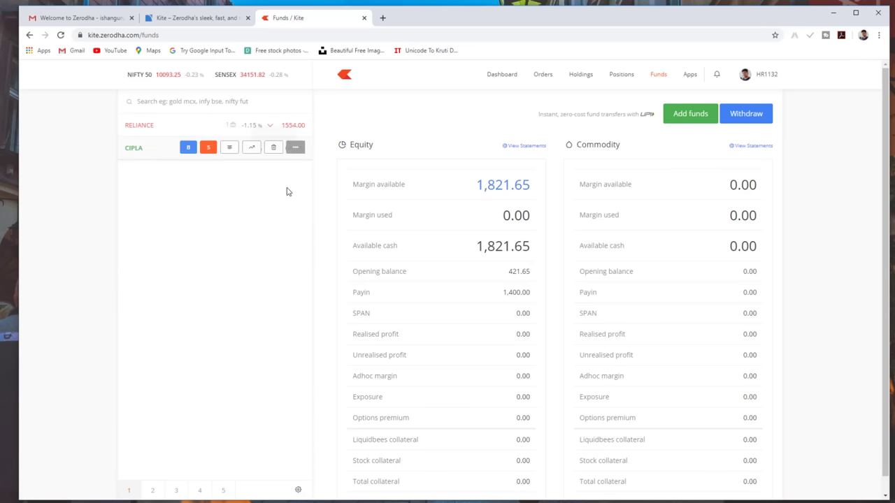
{"action": "mouse_move", "coordinate": [218, 125]}
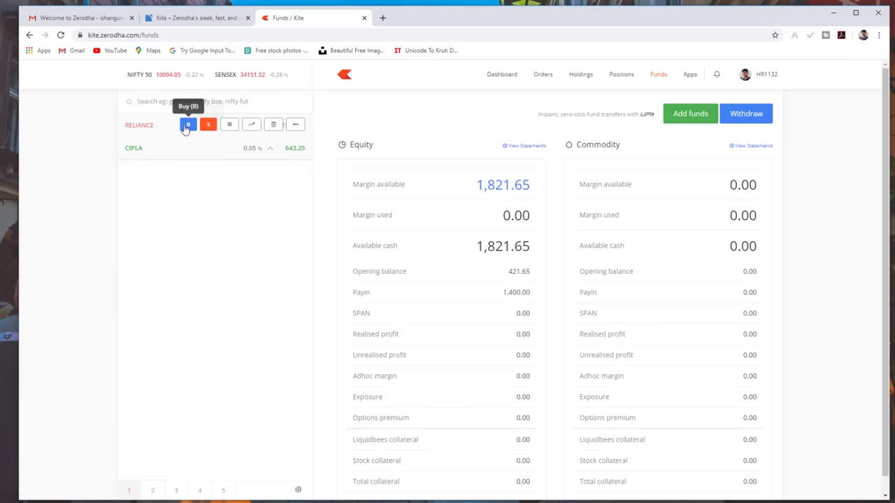
{"action": "left_click", "coordinate": [187, 128]}
{"action": "left_click_drag", "start_coordinate": [451, 326], "coordinate": [451, 145]}
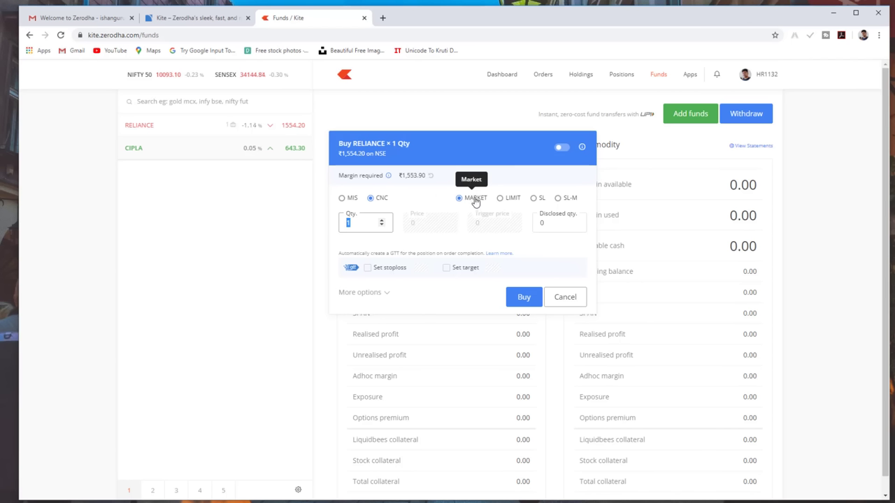
- Try a 1500 limit price, revert to a market order for 1 share, and enable a stoploss
{"action": "left_click", "coordinate": [501, 199]}
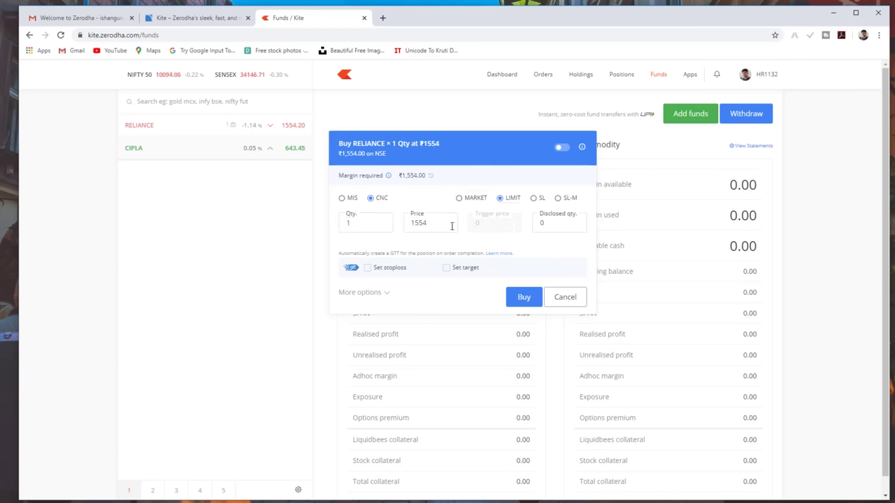
{"action": "left_click_drag", "start_coordinate": [439, 223], "coordinate": [400, 233]}
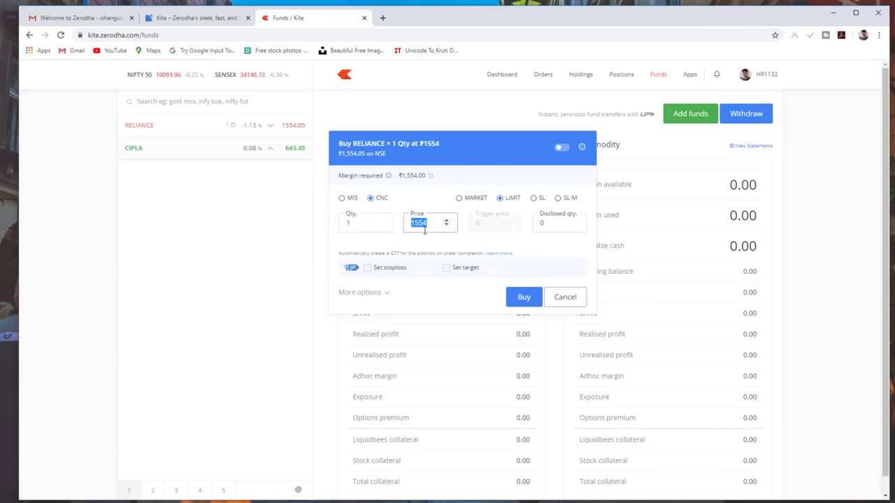
{"action": "type", "text": "1500"}
{"action": "left_click", "coordinate": [460, 200]}
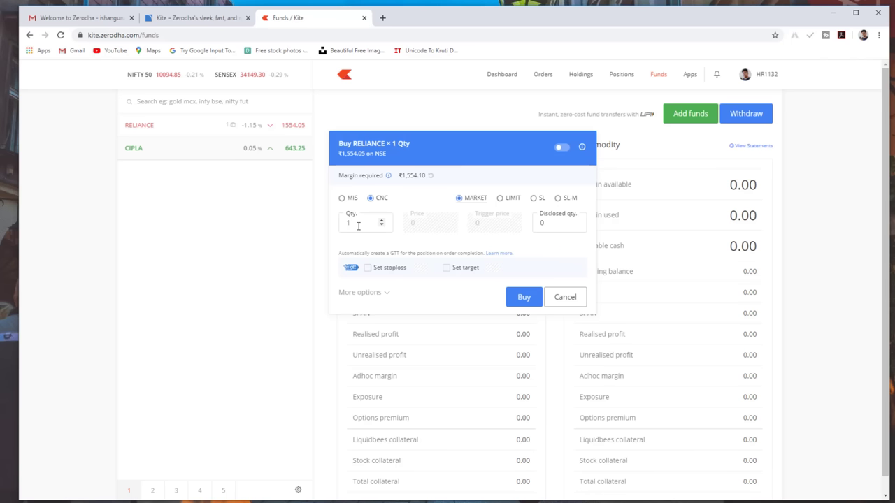
{"action": "left_click_drag", "start_coordinate": [357, 224], "coordinate": [346, 224]}
{"action": "scroll", "coordinate": [410, 226], "scroll_direction": "down", "scroll_amount": 1}
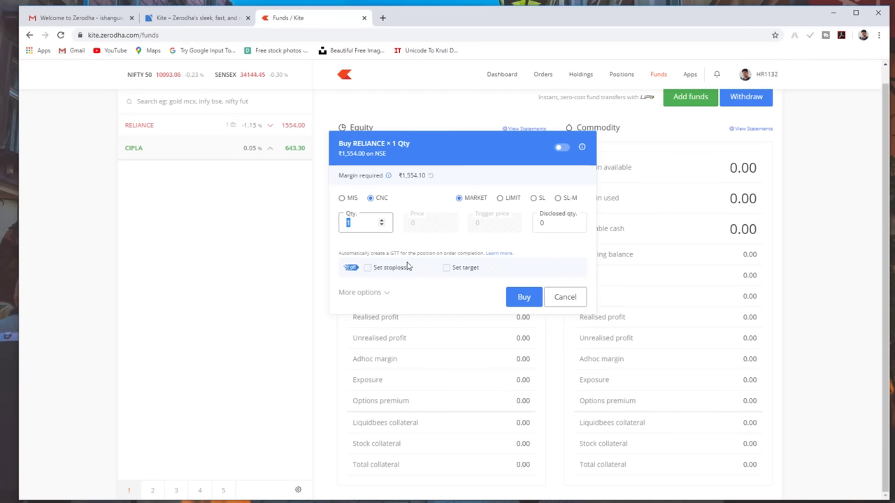
{"action": "left_click", "coordinate": [369, 269]}
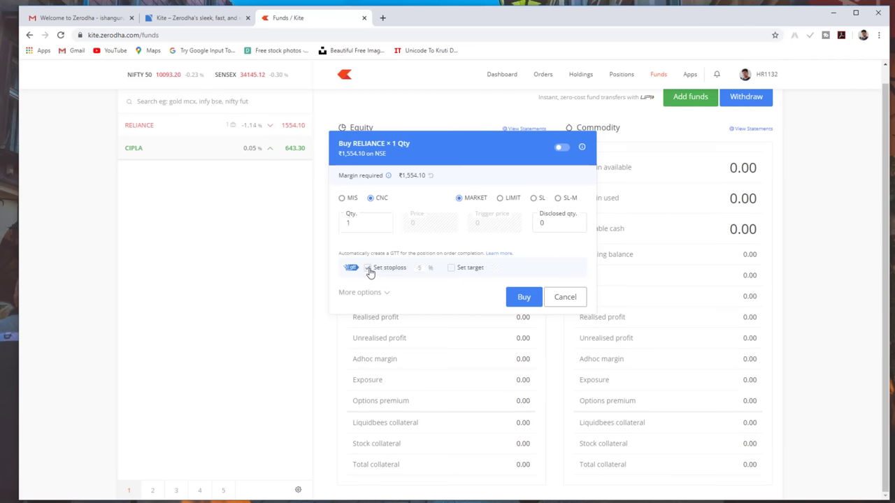
- Set a 2% stoploss and a 10% profit target on the RELIANCE order
{"action": "double_click", "coordinate": [420, 269]}
{"action": "type", "text": "2"}
{"action": "left_click", "coordinate": [420, 267]}
{"action": "type", "text": "2"}
{"action": "left_click", "coordinate": [452, 268]}
{"action": "left_click_drag", "start_coordinate": [496, 269], "coordinate": [489, 271]}
{"action": "type", "text": "10"}
- Remove the stoploss and target, then place the market buy for 1 RELIANCE share
{"action": "left_click", "coordinate": [367, 269]}
{"action": "left_click", "coordinate": [447, 270]}
{"action": "left_click", "coordinate": [520, 299]}
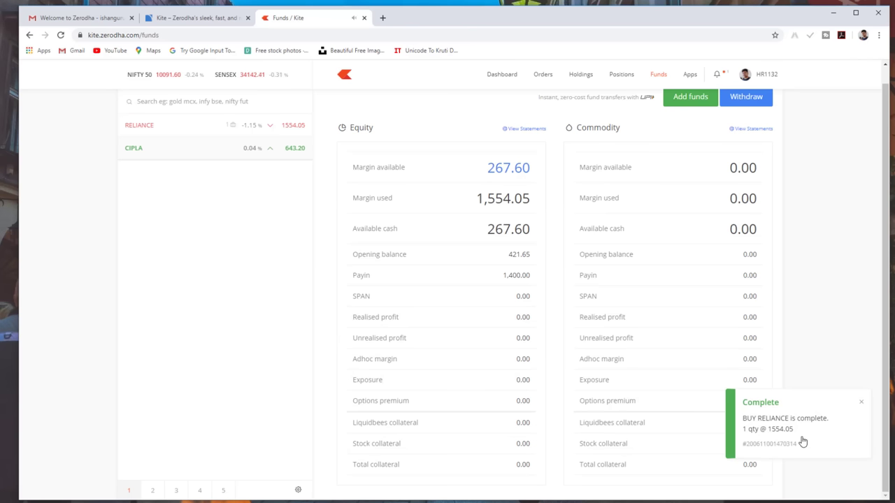
- Check the dashboard, positions and holdings, then select the RELIANCE position for exit
{"action": "left_click", "coordinate": [510, 81]}
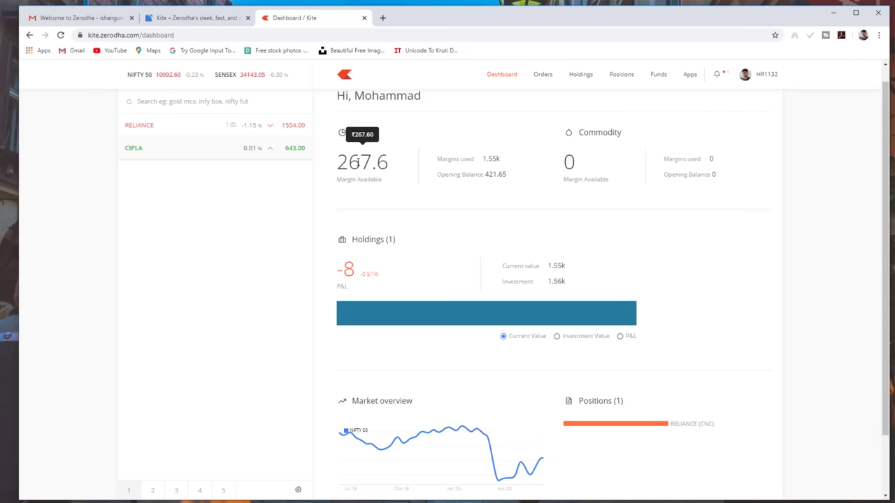
{"action": "left_click", "coordinate": [619, 77]}
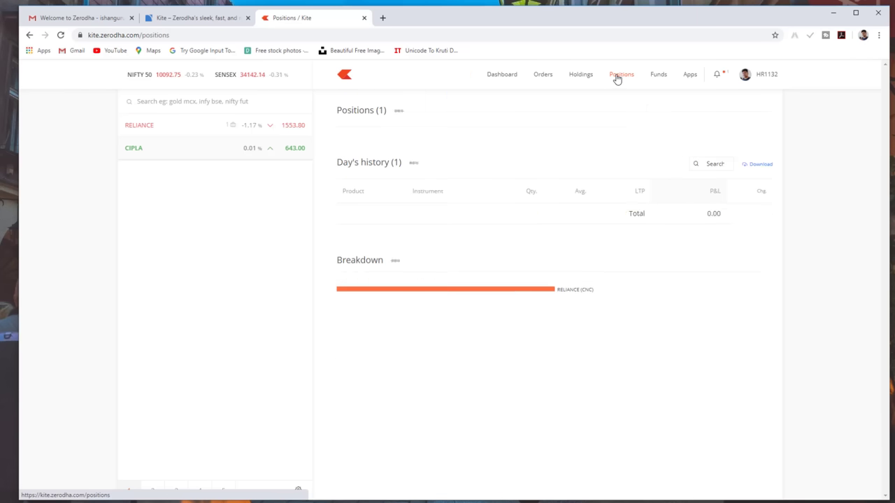
{"action": "mouse_move", "coordinate": [467, 168]}
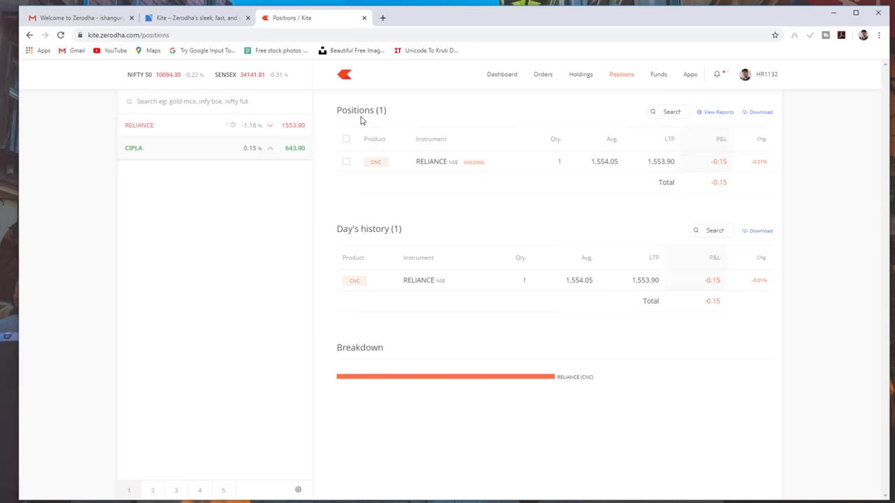
{"action": "left_click", "coordinate": [579, 75]}
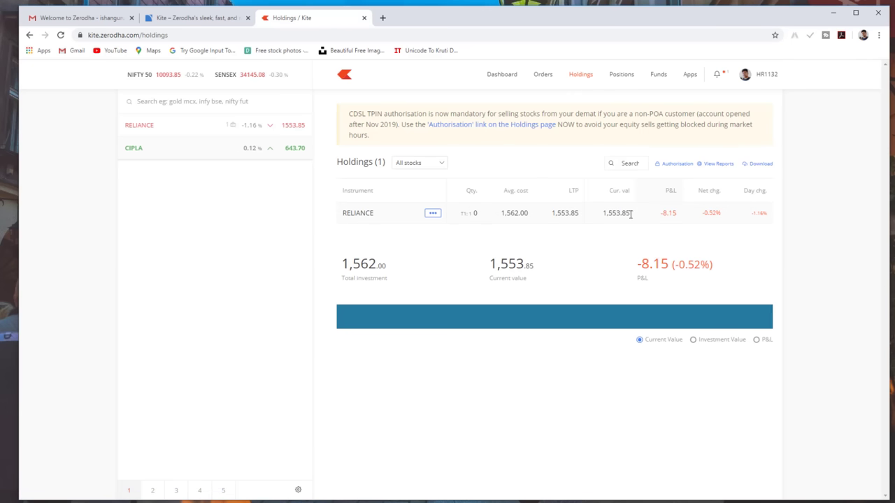
{"action": "left_click", "coordinate": [624, 77]}
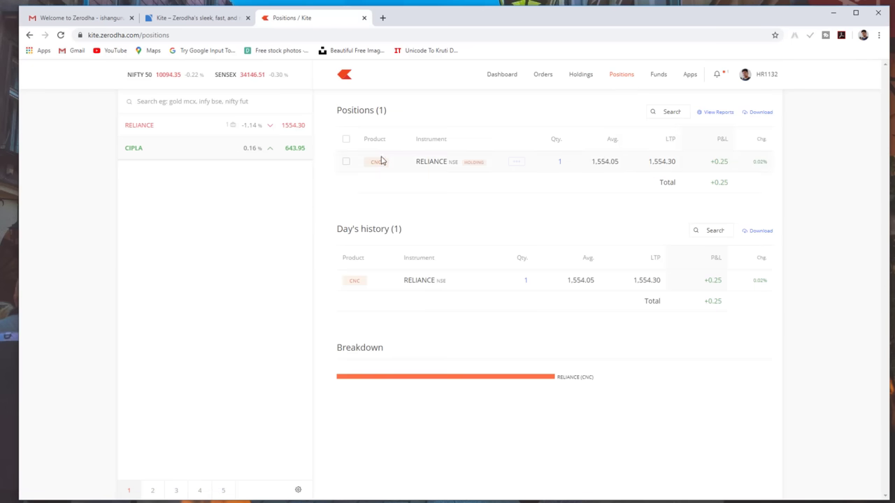
{"action": "left_click", "coordinate": [346, 140]}
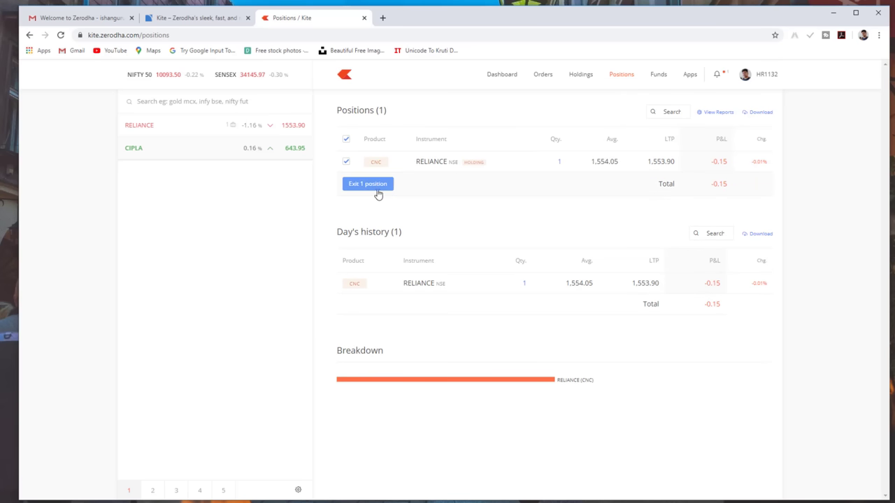
- Exit the RELIANCE position at market, agreeing to debit shares from the demat account
{"action": "left_click", "coordinate": [368, 186]}
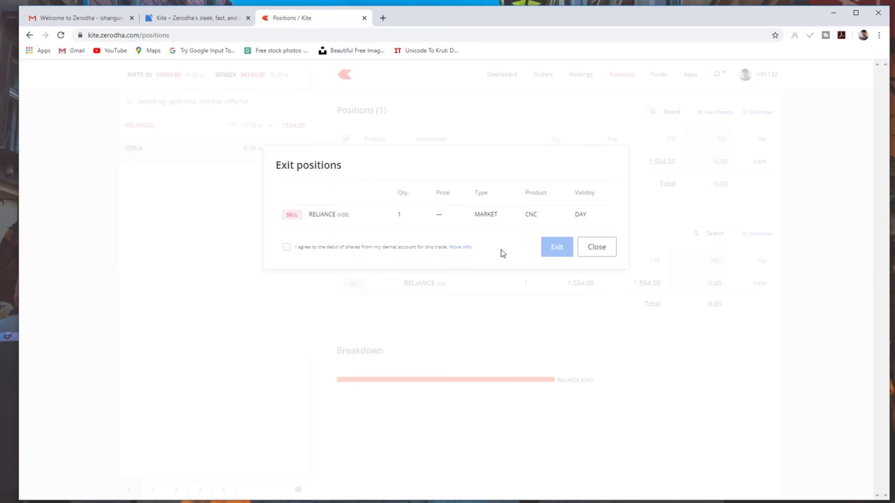
{"action": "left_click", "coordinate": [287, 249]}
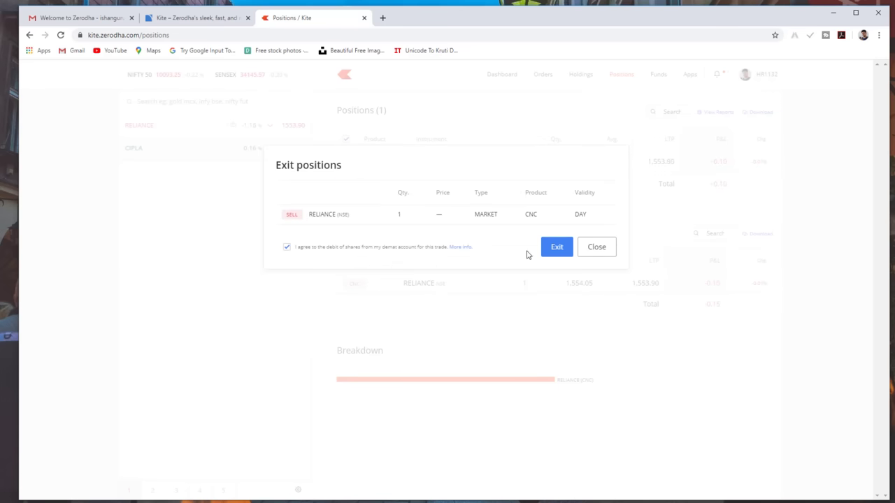
{"action": "left_click", "coordinate": [552, 250]}
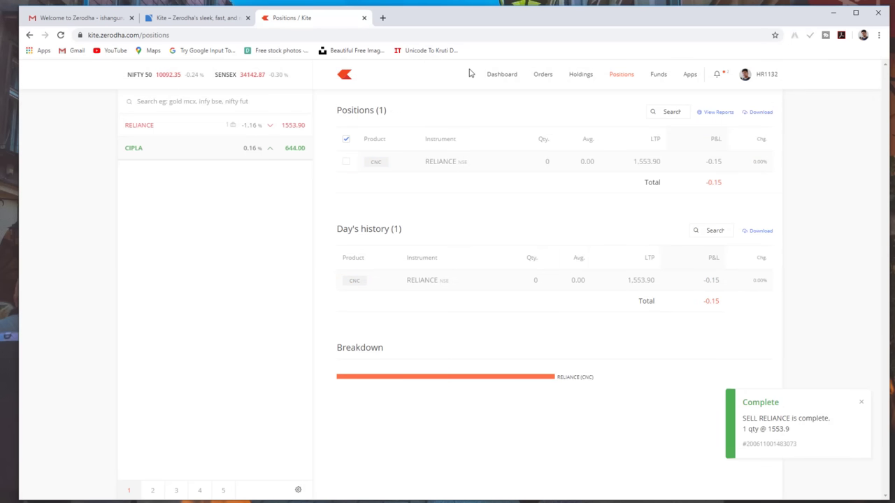
- Review the dashboard and positions, then draft a sell order for the 1 RELIANCE holding
{"action": "left_click", "coordinate": [501, 76]}
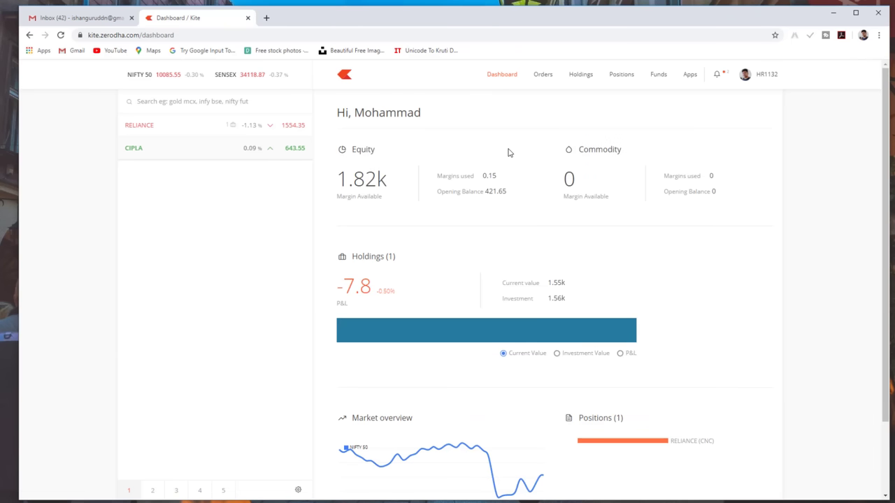
{"action": "left_click", "coordinate": [622, 76]}
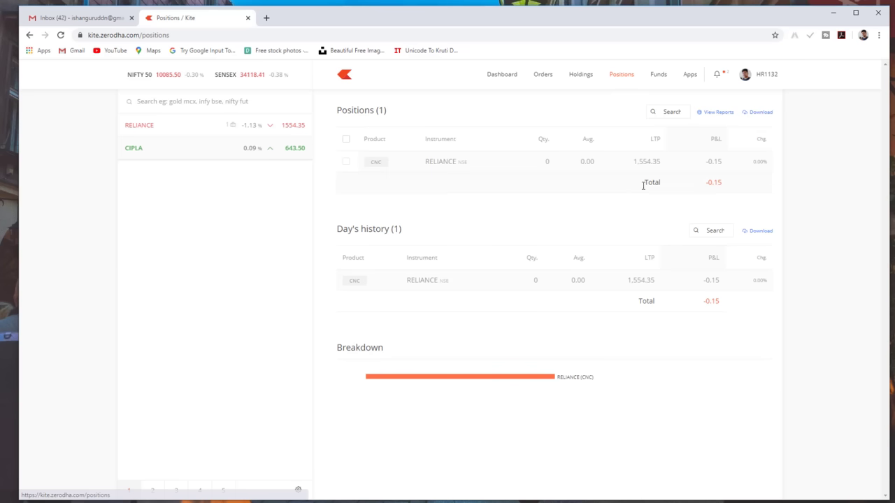
{"action": "left_click", "coordinate": [346, 139]}
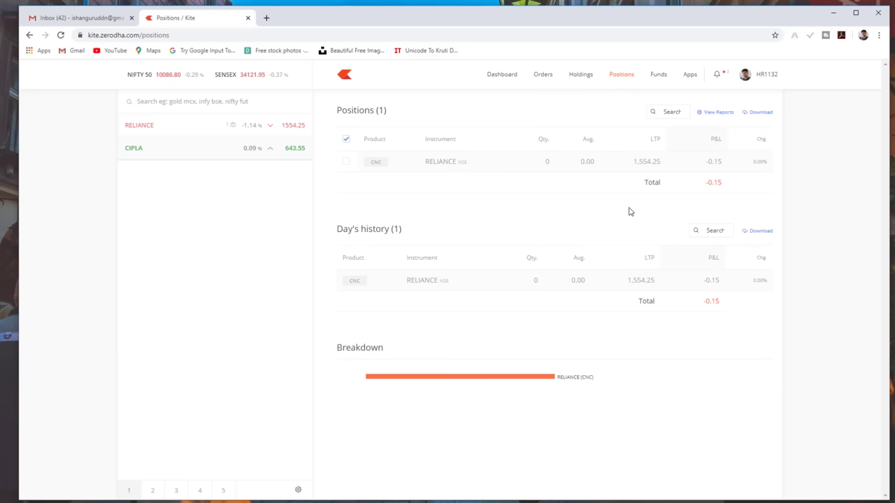
{"action": "left_click", "coordinate": [590, 77]}
{"action": "mouse_move", "coordinate": [387, 212]}
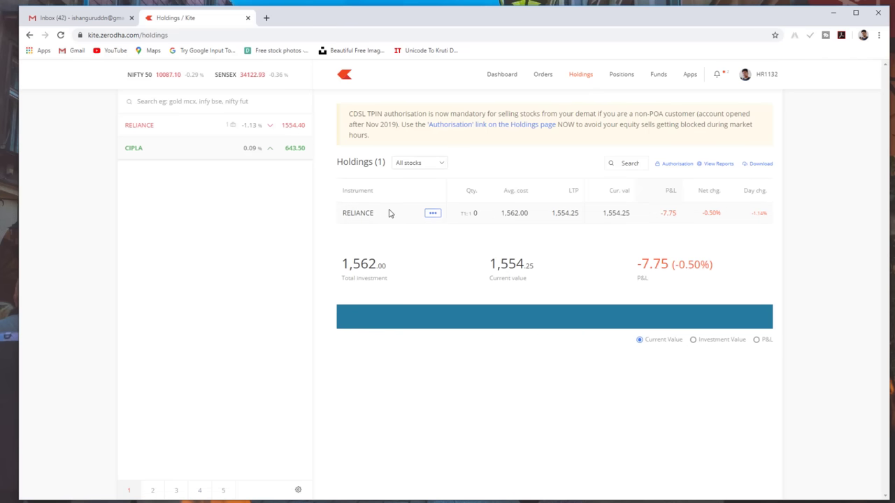
{"action": "left_click", "coordinate": [433, 214]}
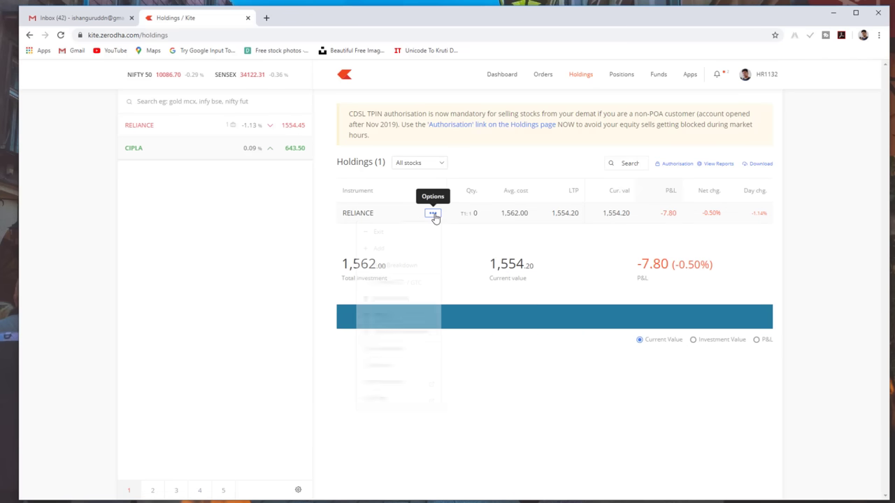
{"action": "left_click", "coordinate": [379, 232]}
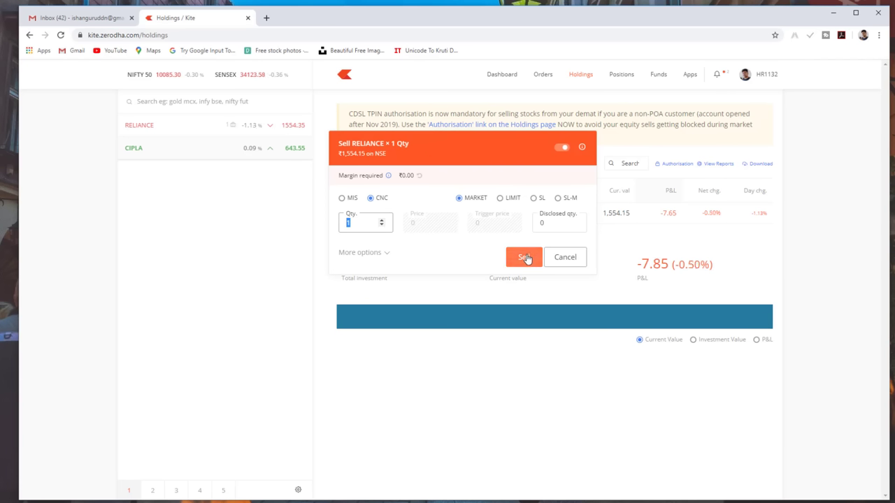
- Try a 1600 limit price, then revert to a market sell of 1 RELIANCE share and submit
{"action": "left_click", "coordinate": [501, 200]}
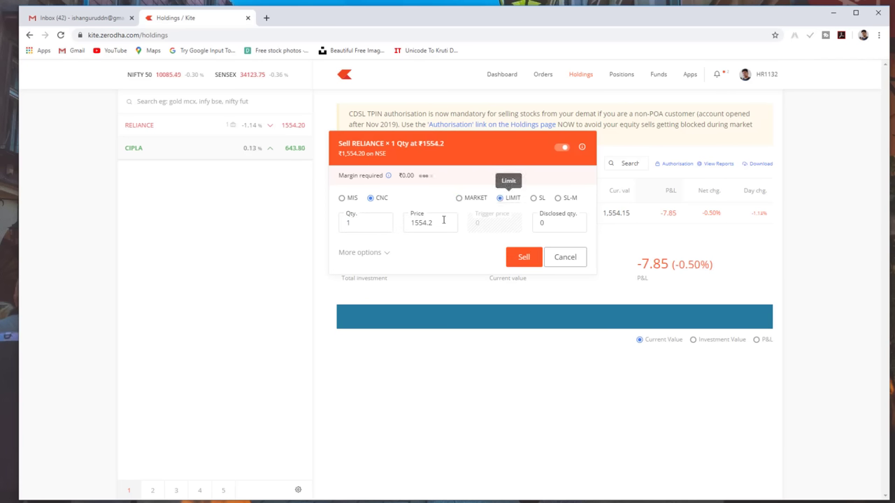
{"action": "left_click_drag", "start_coordinate": [440, 223], "coordinate": [390, 229]}
{"action": "type", "text": "1600"}
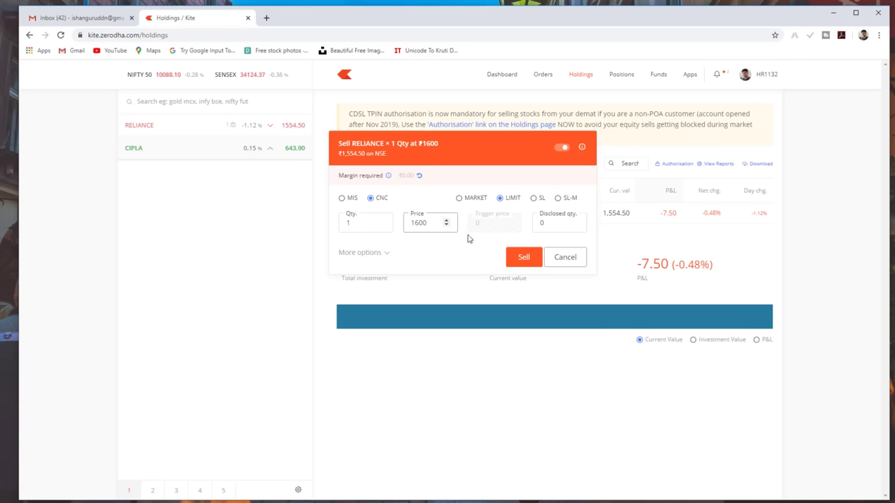
{"action": "left_click", "coordinate": [459, 199]}
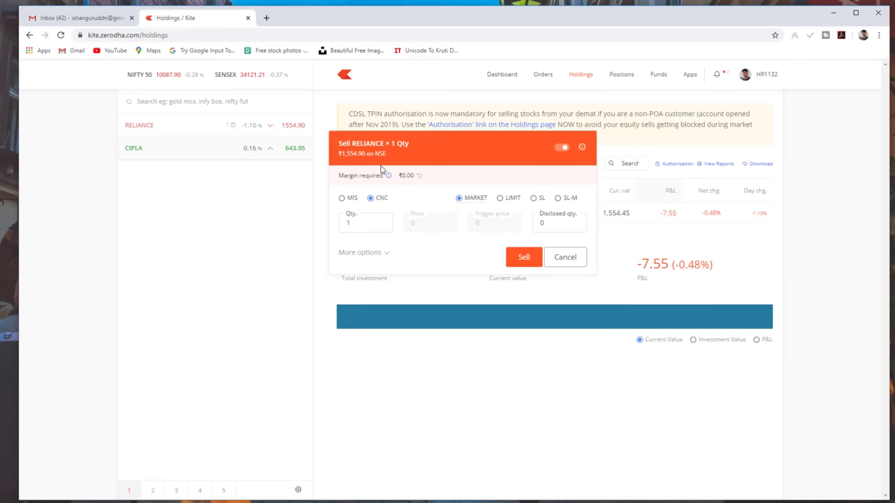
{"action": "left_click", "coordinate": [523, 257]}
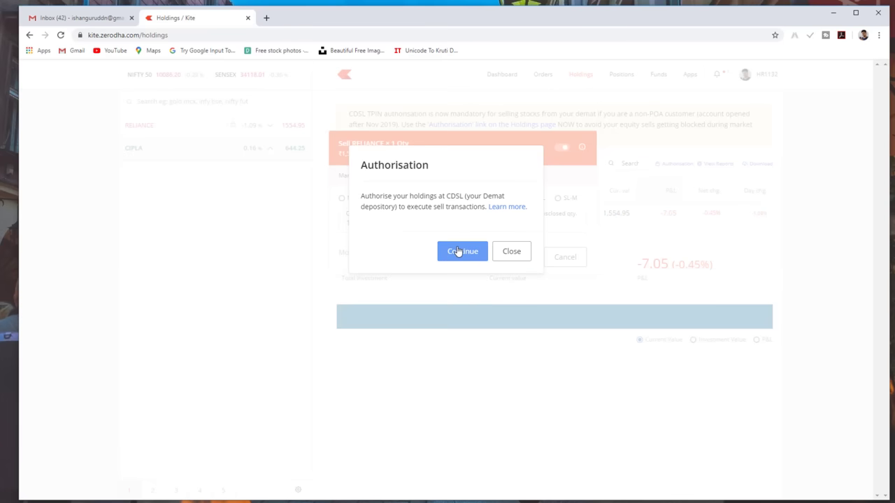
- Continue to the CDSL authorisation and switch to the Gmail cdslindia search results
{"action": "left_click", "coordinate": [457, 253]}
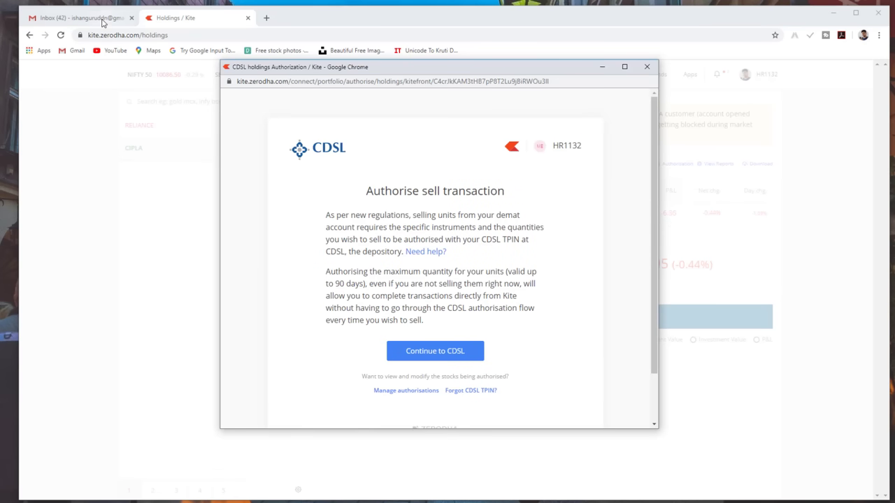
{"action": "left_click", "coordinate": [102, 23]}
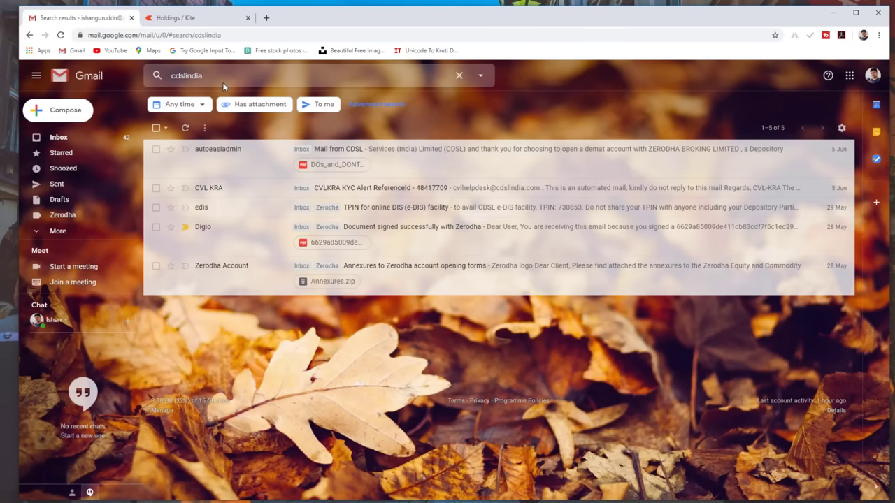
- Open the 'TPIN for online DIS (e-DIS) facility' email, highlight the TPIN, and return to the CDSL window
{"action": "left_click", "coordinate": [368, 213]}
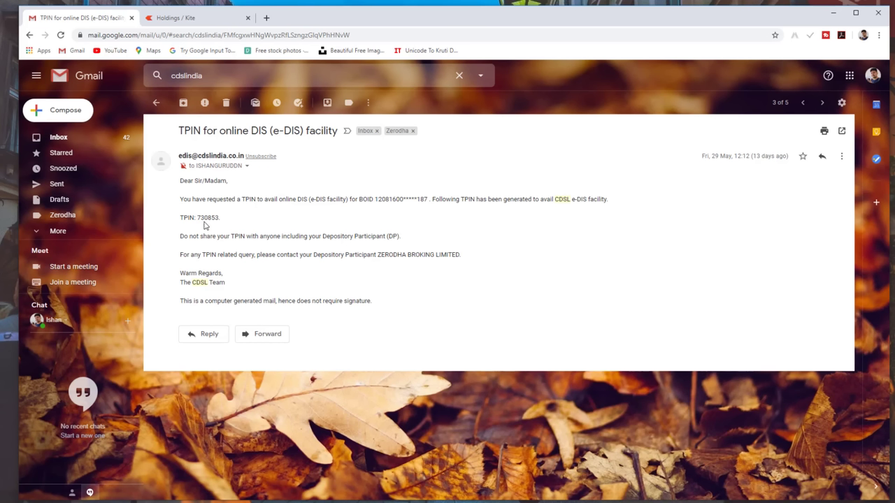
{"action": "left_click_drag", "start_coordinate": [198, 218], "coordinate": [219, 217]}
{"action": "mouse_move", "coordinate": [89, 493]}
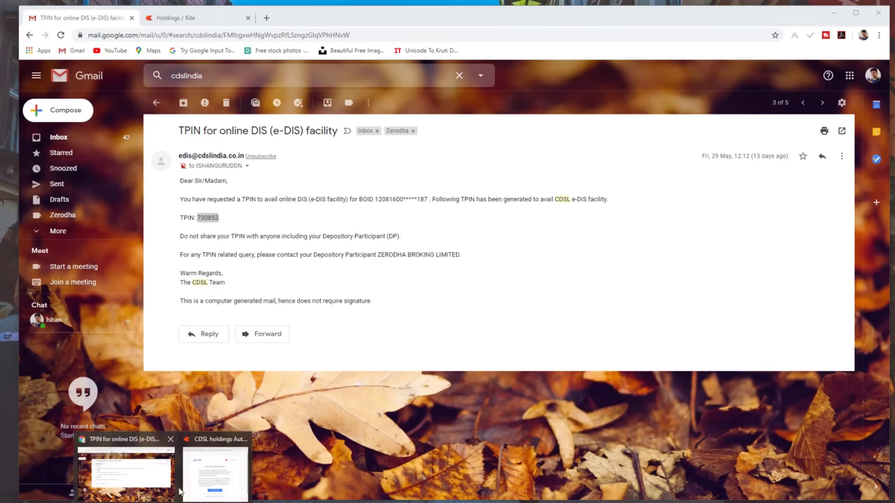
{"action": "left_click", "coordinate": [215, 469]}
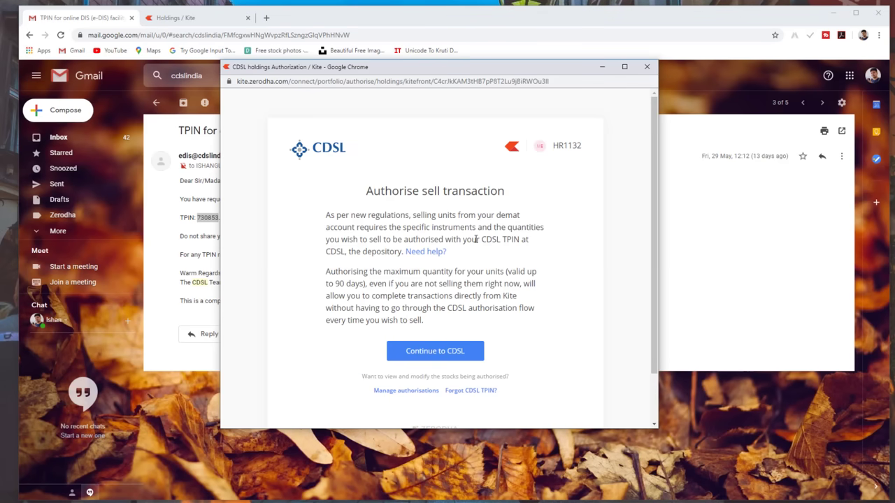
- Verify the TPIN on CDSL e-DIS and place the 1-share RELIANCE market sell
{"action": "left_click", "coordinate": [200, 18]}
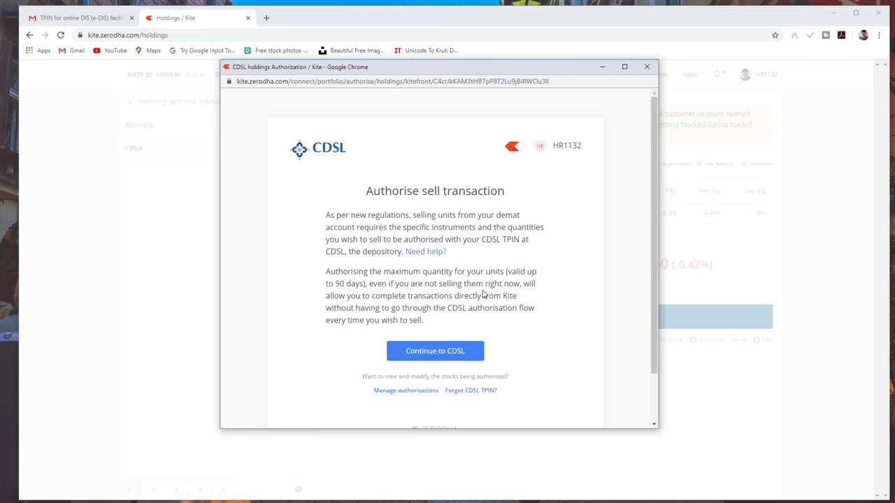
{"action": "scroll", "coordinate": [487, 332], "scroll_direction": "down", "scroll_amount": 1}
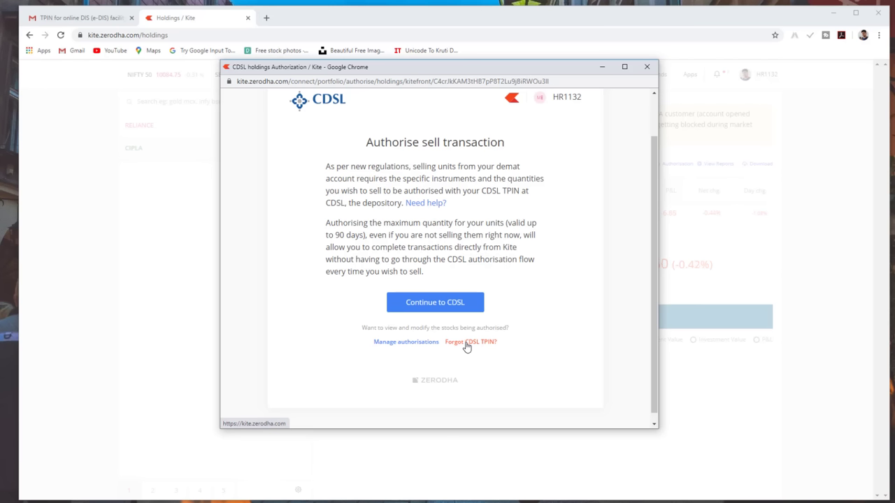
{"action": "left_click", "coordinate": [435, 310]}
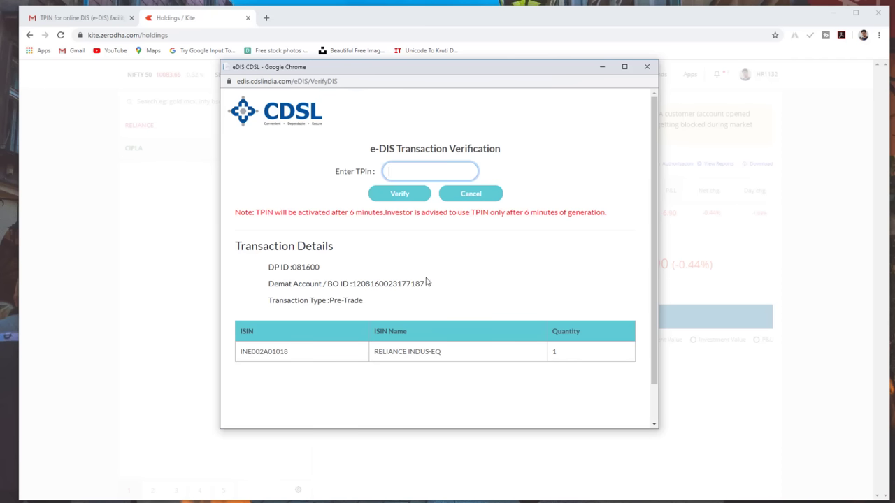
{"action": "type", "text": "••••••"}
{"action": "left_click", "coordinate": [412, 196]}
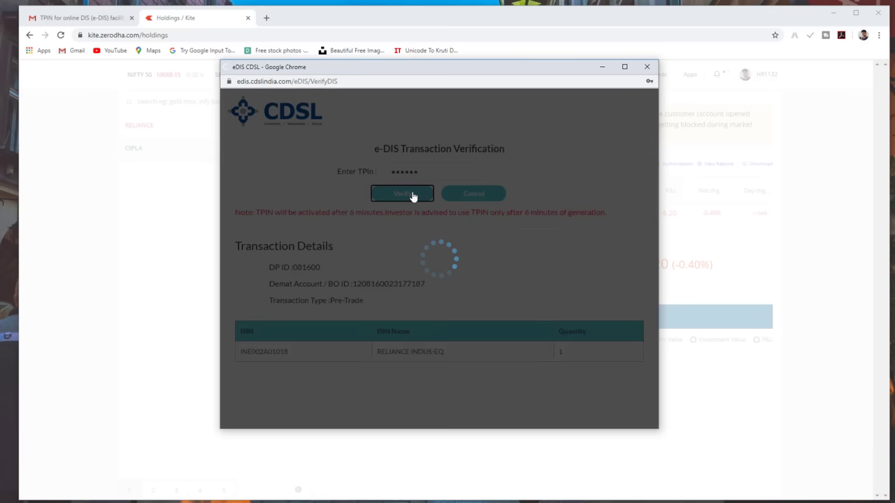
{"action": "left_click", "coordinate": [508, 242]}
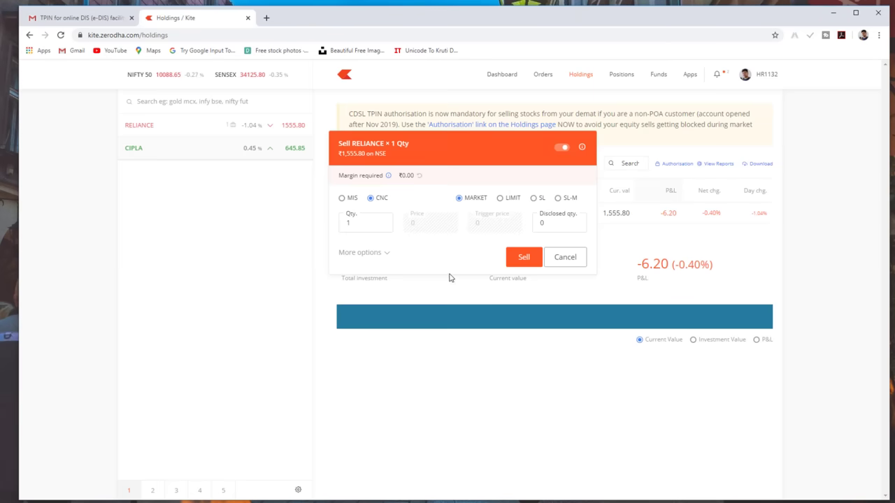
{"action": "left_click", "coordinate": [526, 258]}
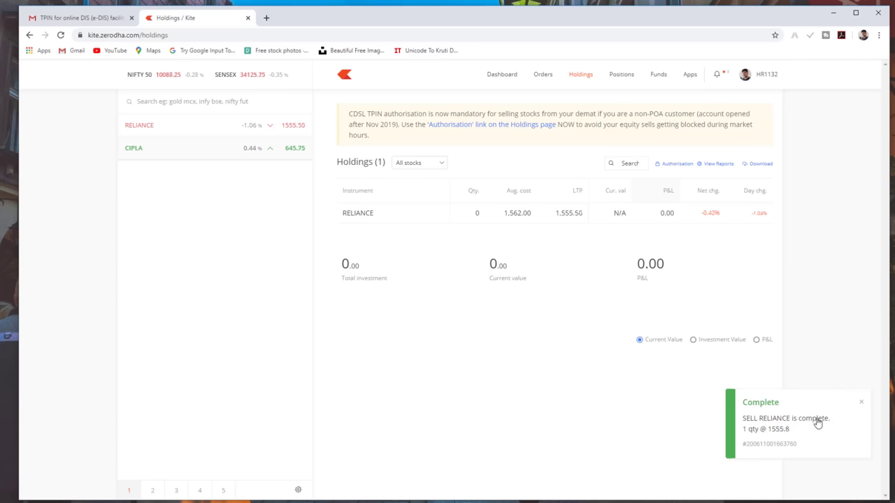
- Exit the RELIANCE position from the Positions page
{"action": "left_click", "coordinate": [498, 75]}
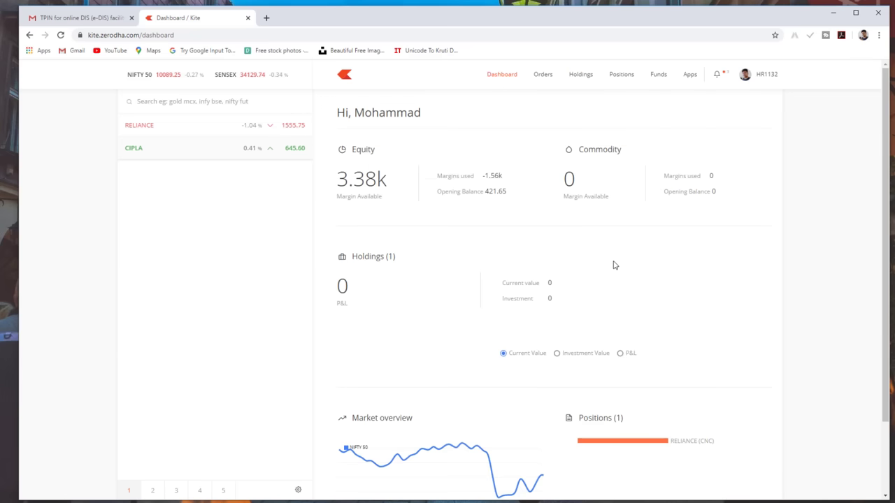
{"action": "left_click", "coordinate": [632, 74]}
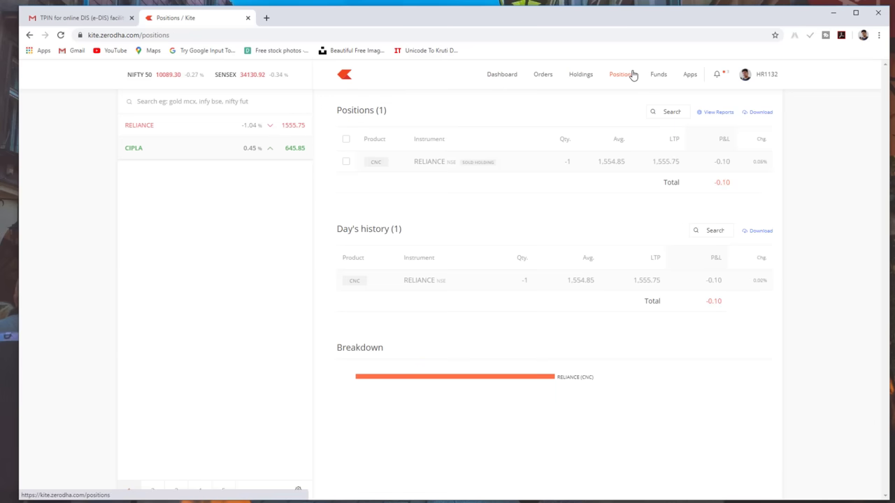
{"action": "left_click", "coordinate": [347, 162]}
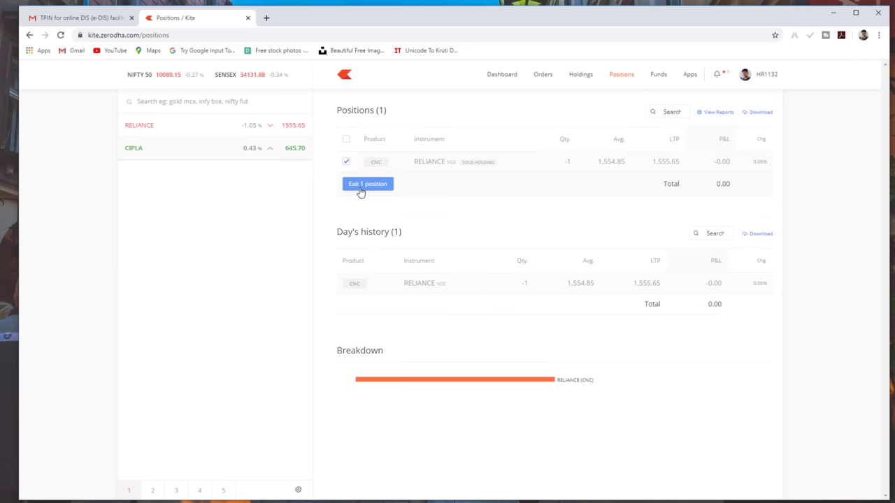
{"action": "left_click", "coordinate": [360, 188]}
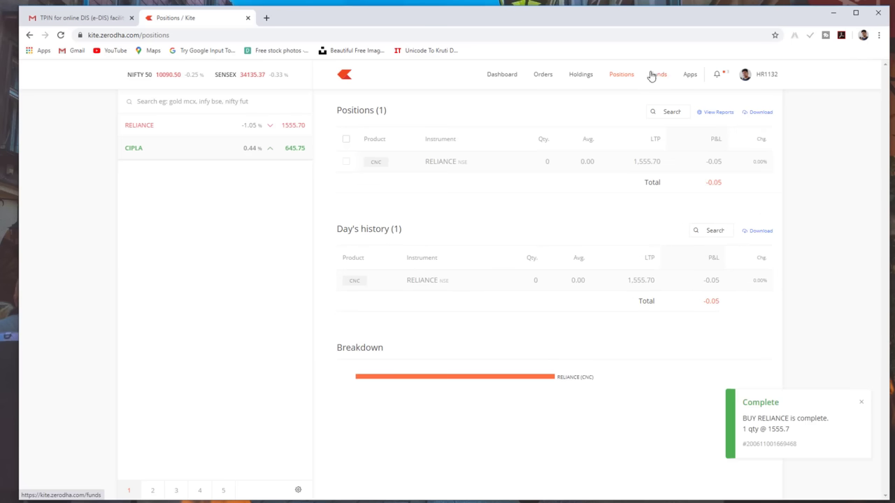
- Sell the 1 RELIANCE share from Holdings, then return to the Dashboard
{"action": "left_click", "coordinate": [590, 80]}
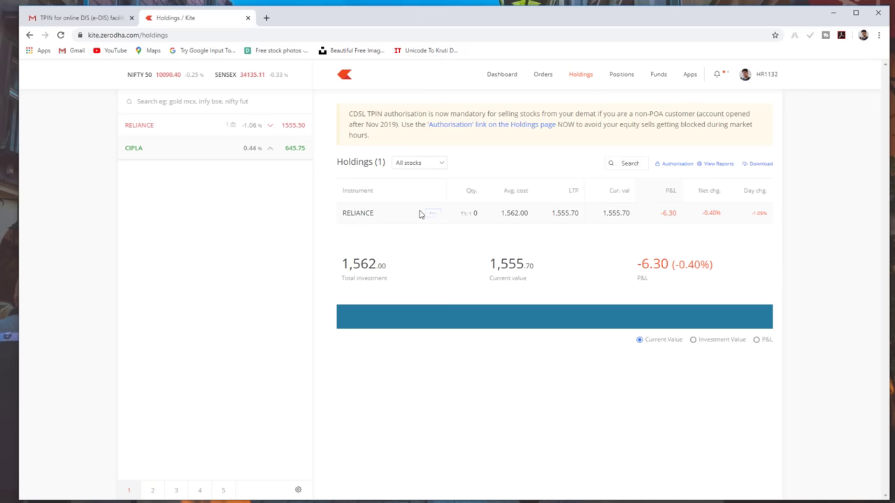
{"action": "left_click", "coordinate": [433, 214]}
{"action": "left_click", "coordinate": [379, 232]}
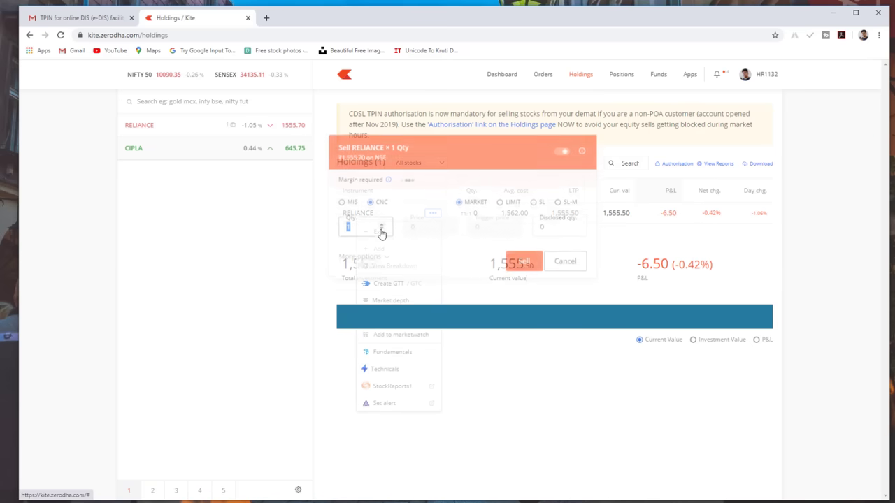
{"action": "left_click", "coordinate": [524, 258]}
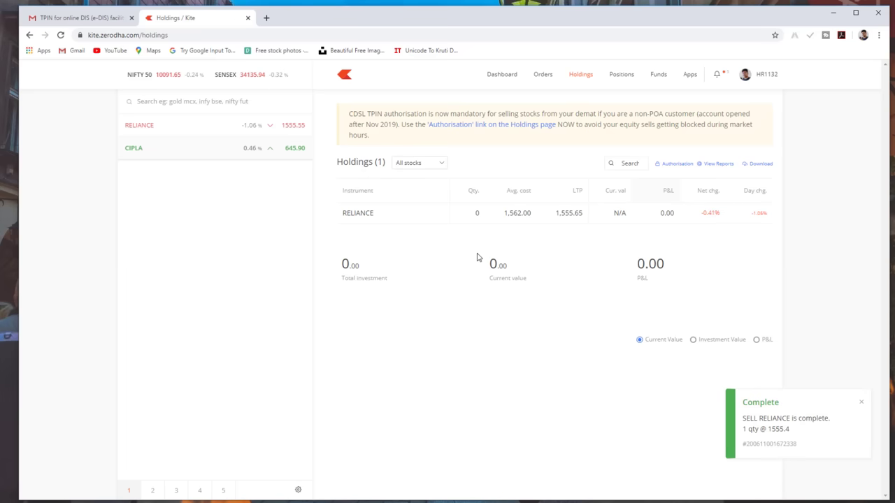
{"action": "left_click", "coordinate": [500, 78]}
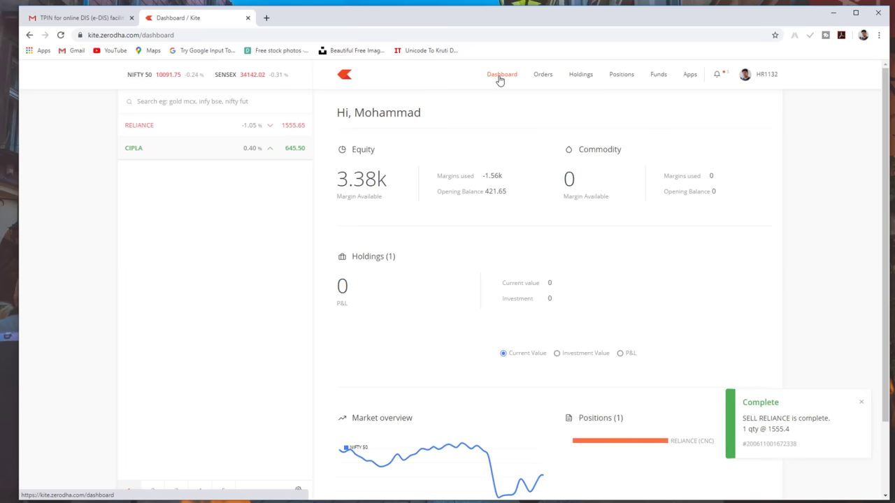
- Add SUDARSCHEM via a 'suda' search to the watchlist and chart it with 1-month candles
{"action": "mouse_move", "coordinate": [381, 180]}
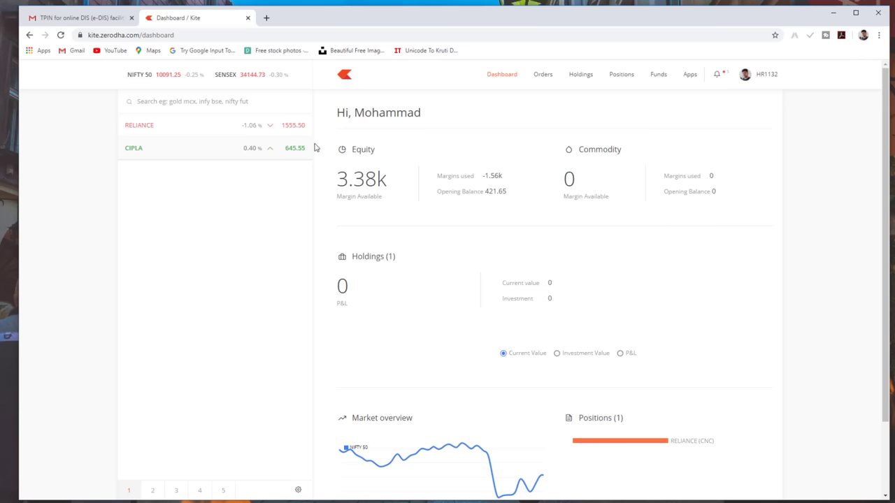
{"action": "left_click", "coordinate": [183, 105]}
{"action": "type", "text": "suda"}
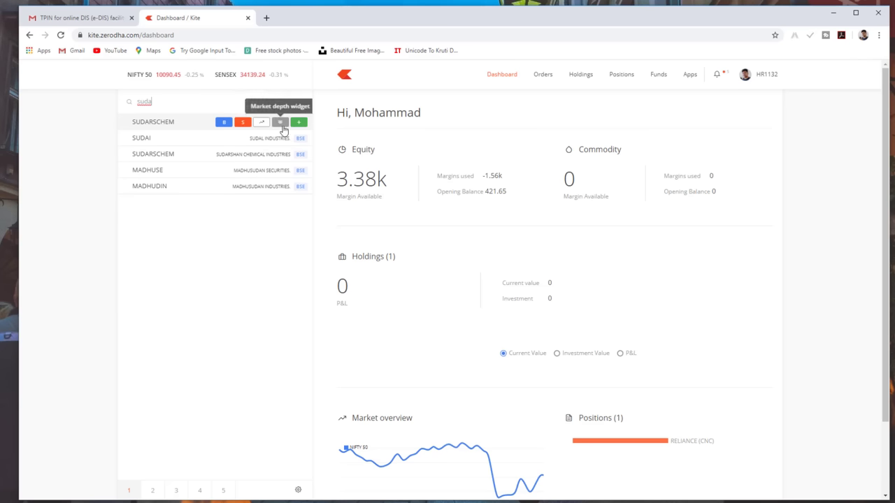
{"action": "left_click", "coordinate": [298, 124]}
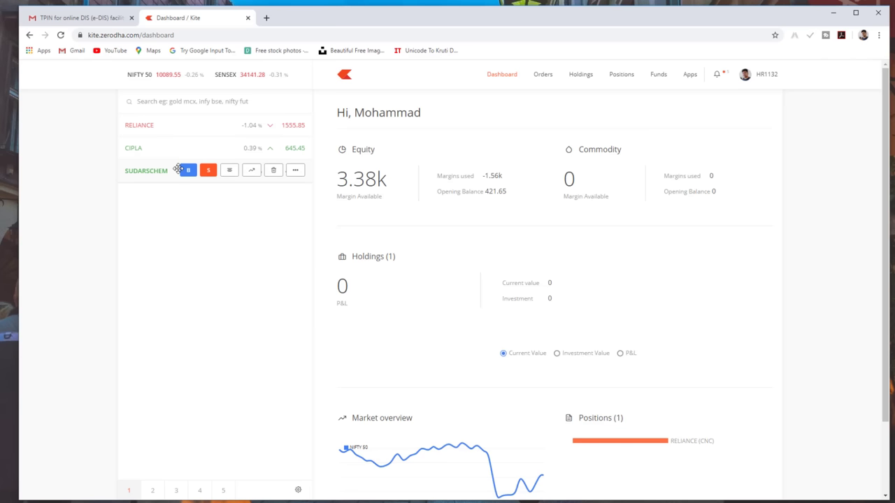
{"action": "left_click", "coordinate": [251, 172]}
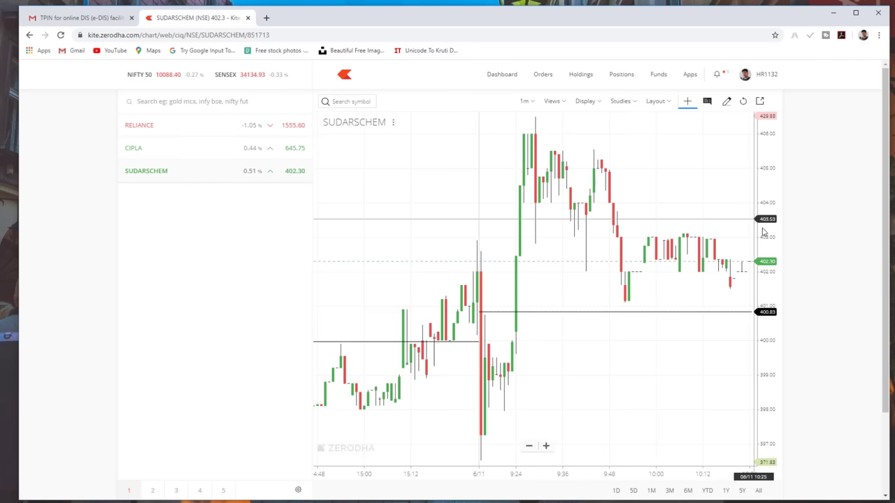
{"action": "left_click", "coordinate": [529, 103]}
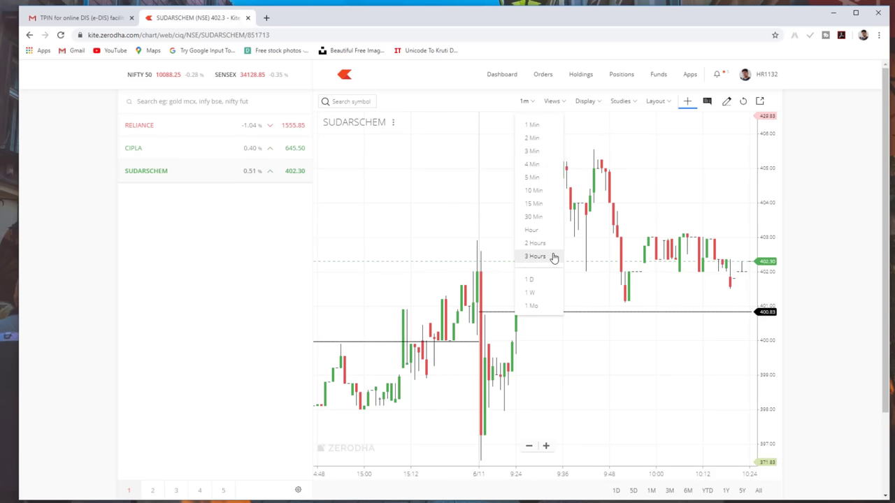
{"action": "left_click", "coordinate": [537, 307]}
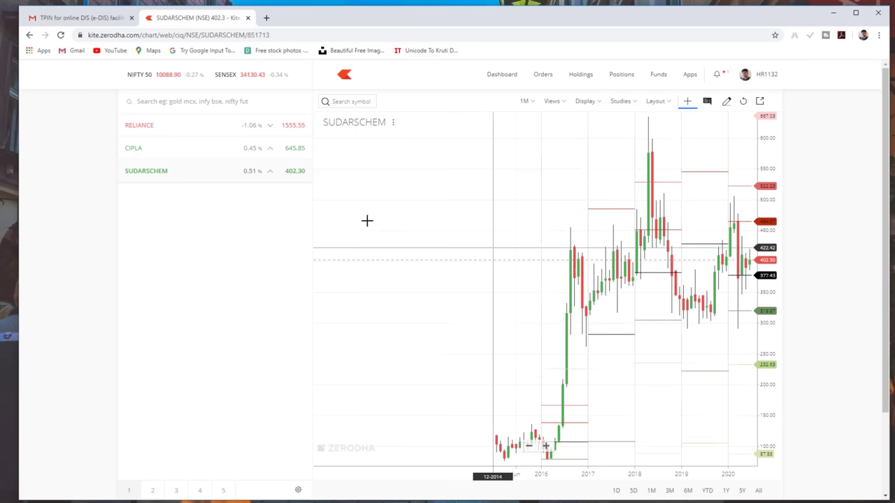
{"action": "mouse_move", "coordinate": [163, 179]}
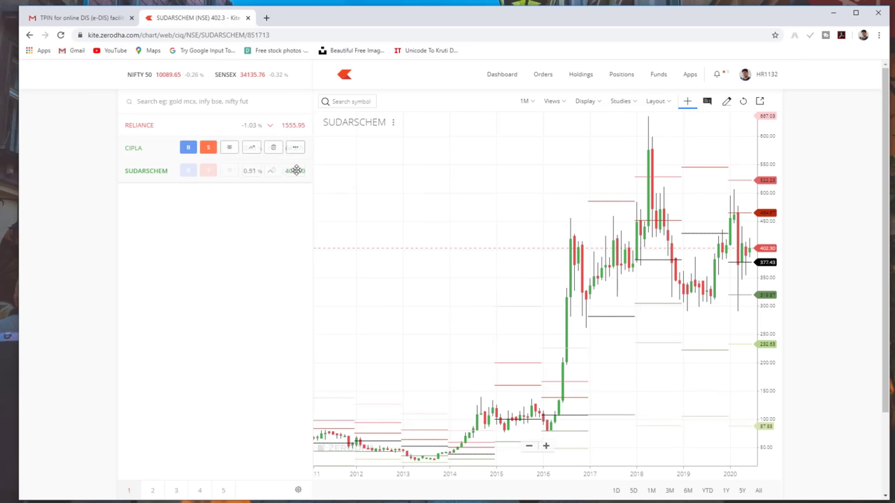
- Buy 2 SUDARSCHEM shares at market and view them on the Positions page
{"action": "left_click", "coordinate": [502, 74]}
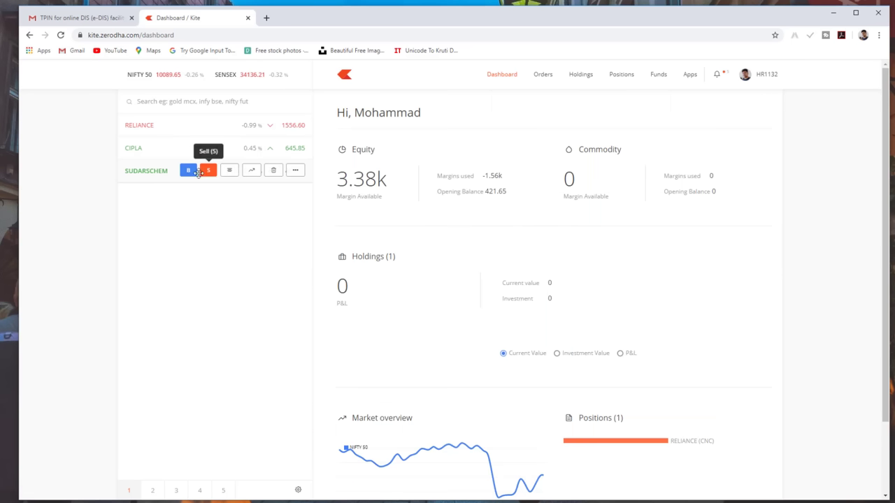
{"action": "left_click", "coordinate": [189, 172]}
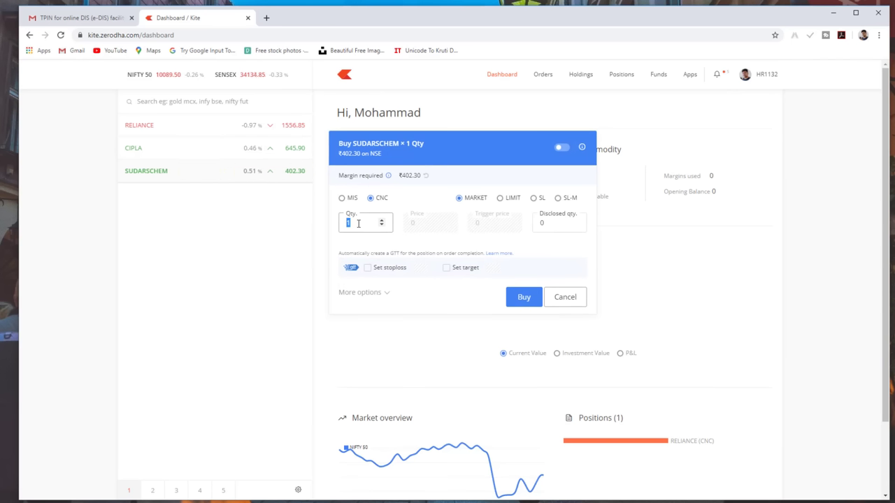
{"action": "type", "text": "2"}
{"action": "left_click", "coordinate": [518, 299]}
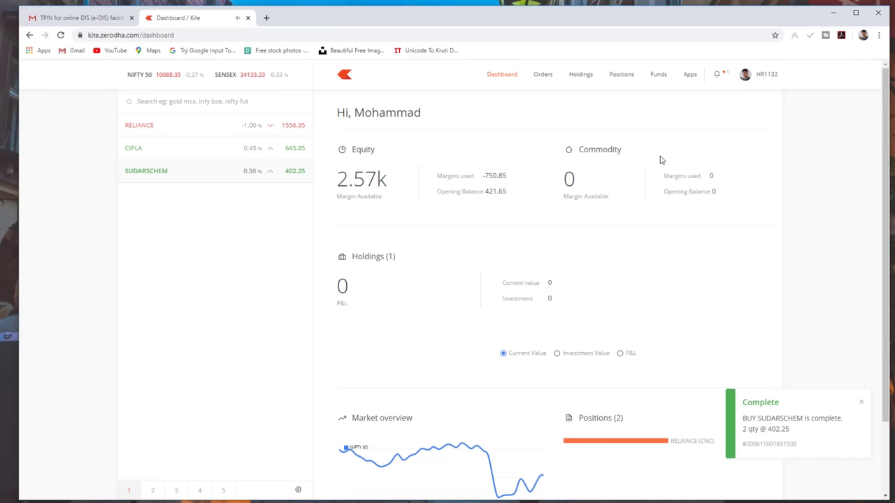
{"action": "left_click", "coordinate": [628, 80]}
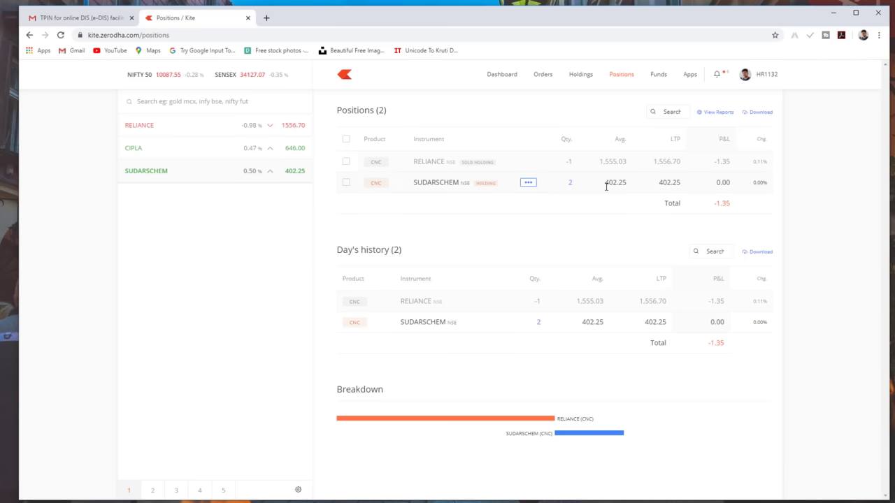
{"action": "mouse_move", "coordinate": [160, 147]}
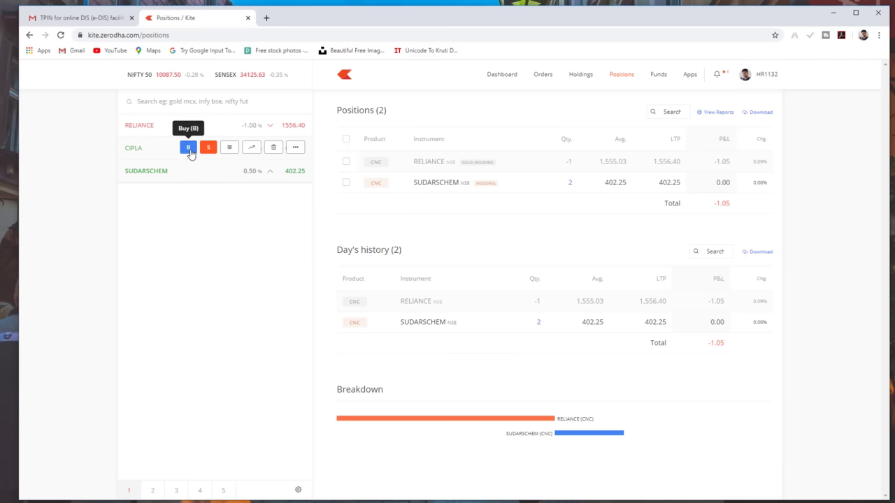
- Place a market buy for 1 CIPLA share from the watchlist
{"action": "left_click", "coordinate": [188, 148]}
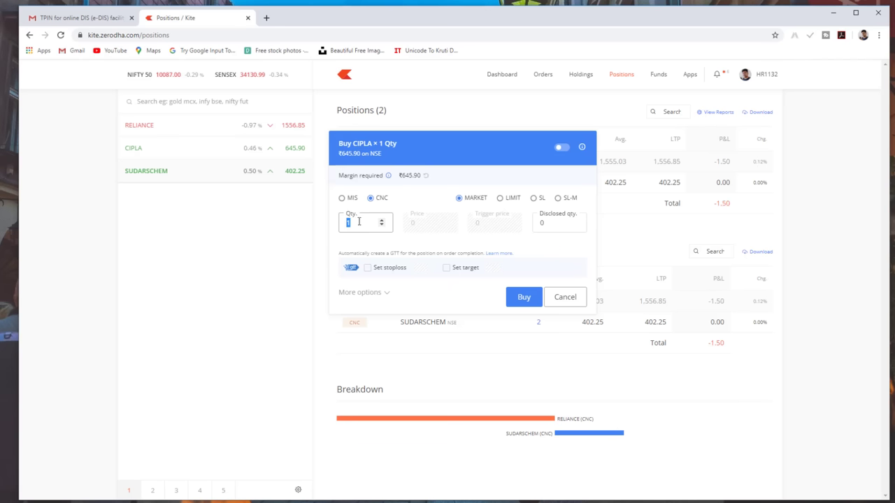
{"action": "left_click", "coordinate": [521, 301]}
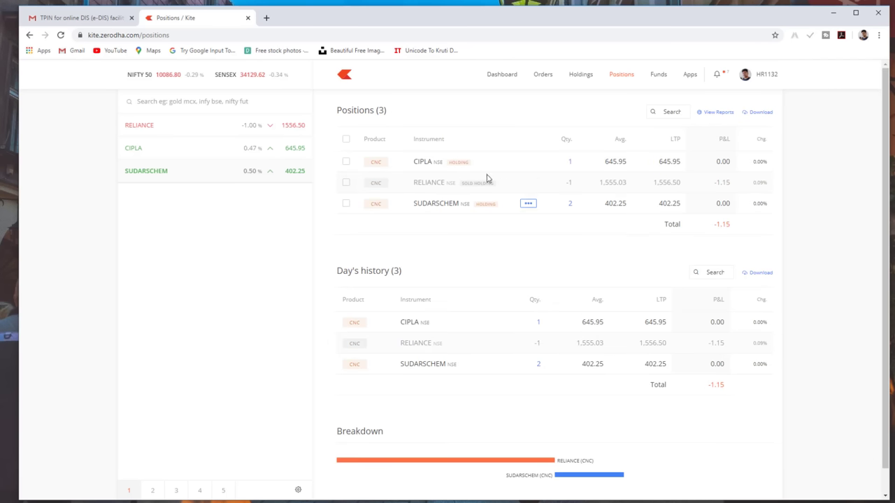
- Return to the Kite Dashboard to review the RELIANCE holding and empty watchlist
{"action": "left_click", "coordinate": [503, 74]}
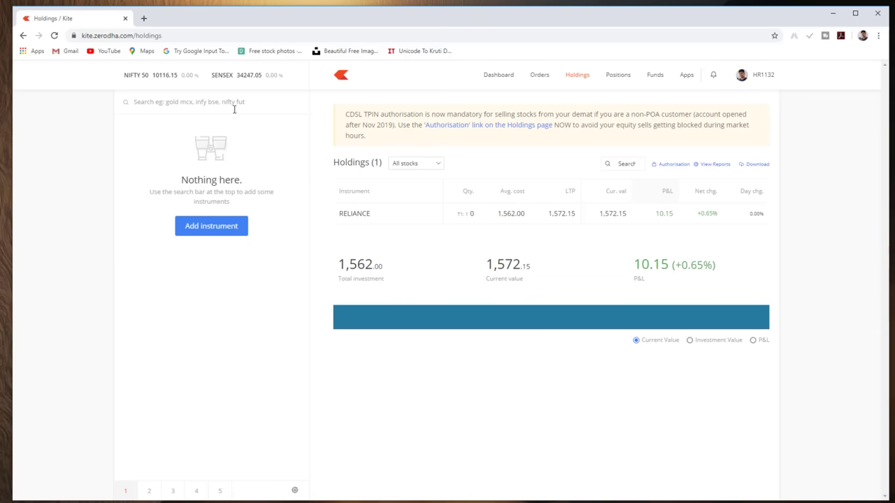
- Search 'rel' and add the NSE RELIANCE result to the Kite watchlist
{"action": "type", "text": "rel"}
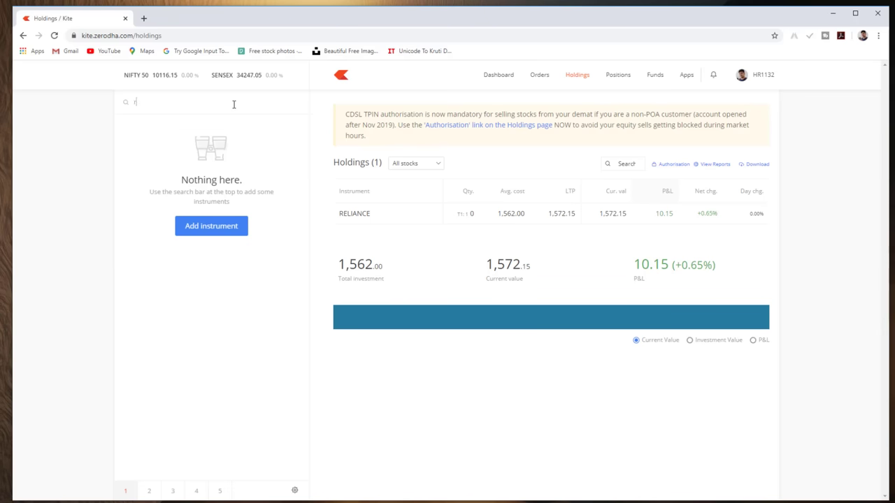
{"action": "mouse_move", "coordinate": [180, 140]}
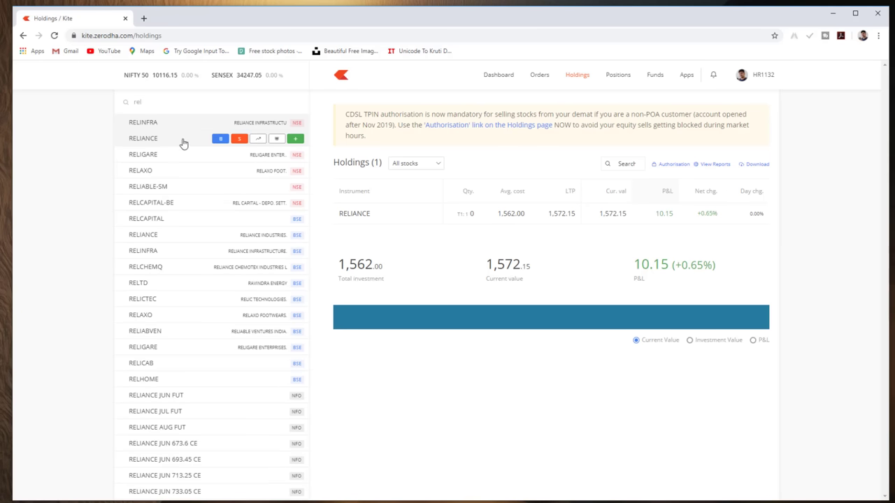
{"action": "left_click", "coordinate": [298, 142]}
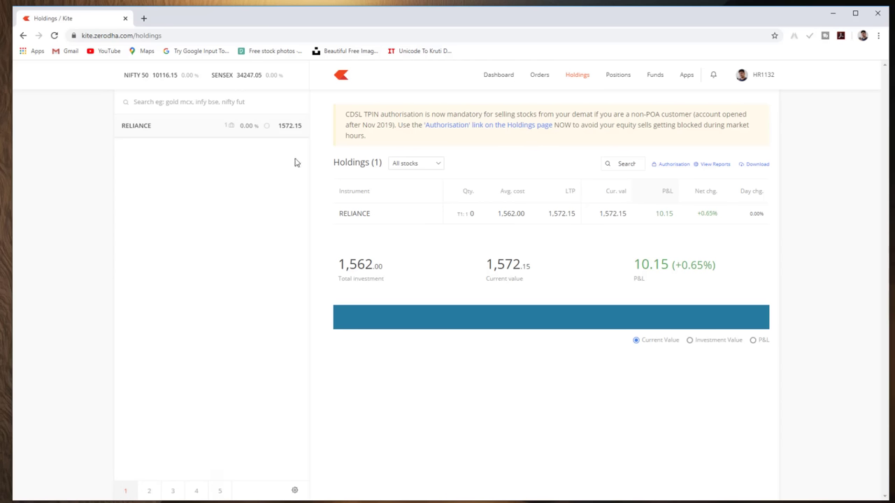
{"action": "mouse_move", "coordinate": [300, 128]}
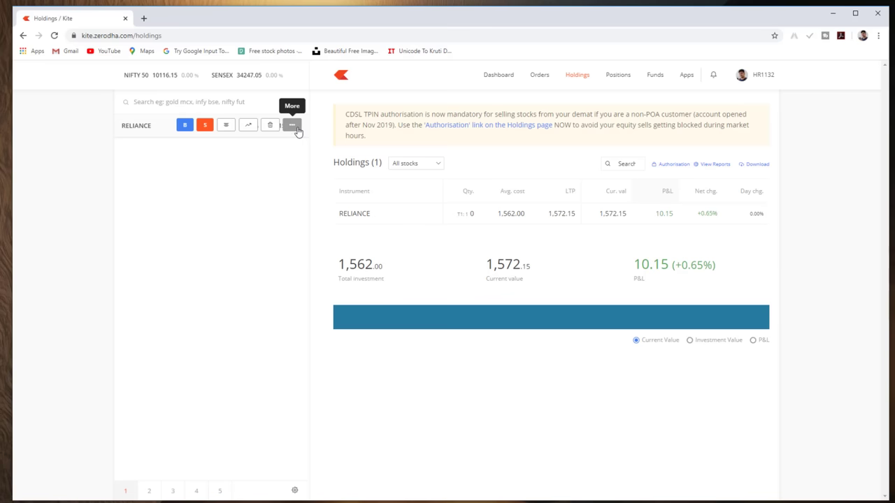
{"action": "left_click", "coordinate": [292, 126]}
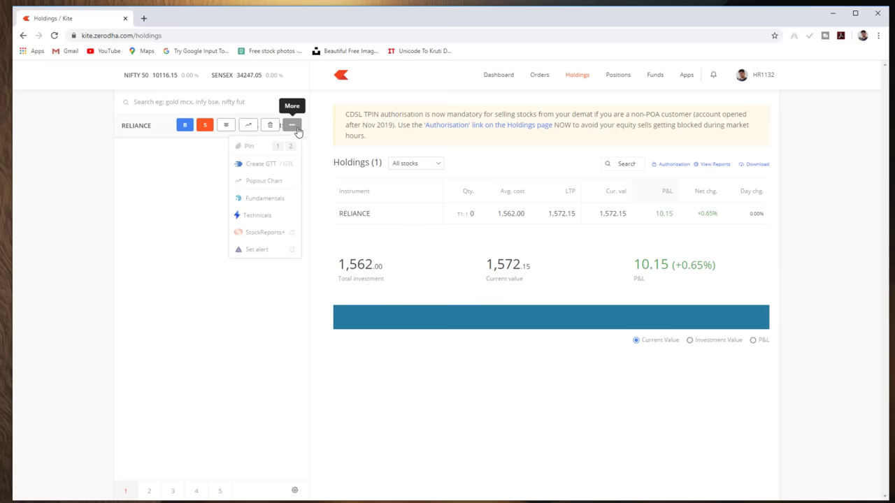
{"action": "left_click", "coordinate": [271, 201]}
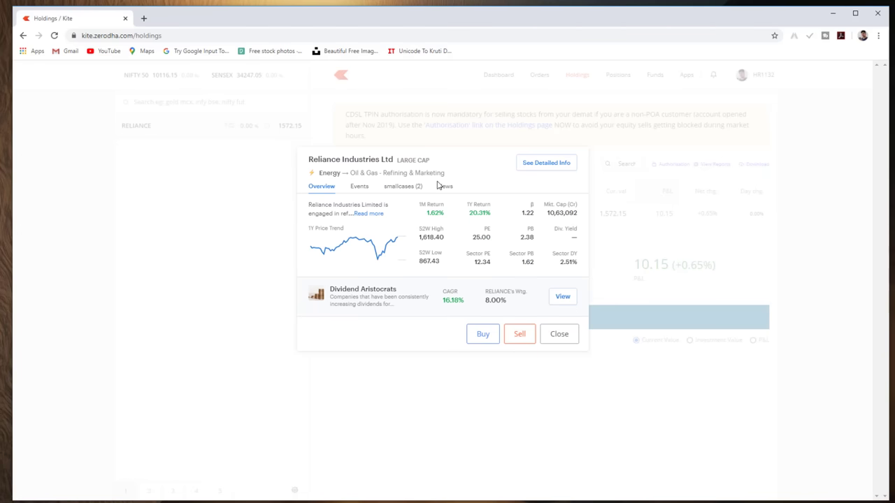
{"action": "left_click", "coordinate": [371, 214]}
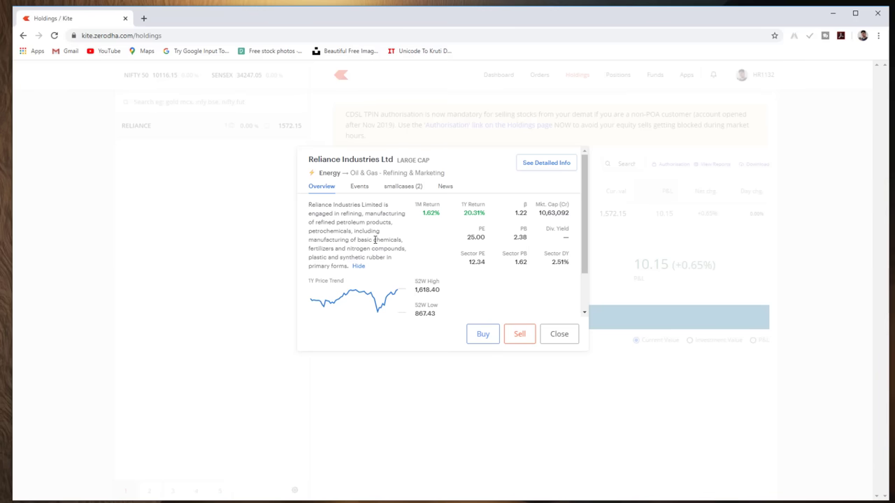
{"action": "left_click", "coordinate": [361, 188]}
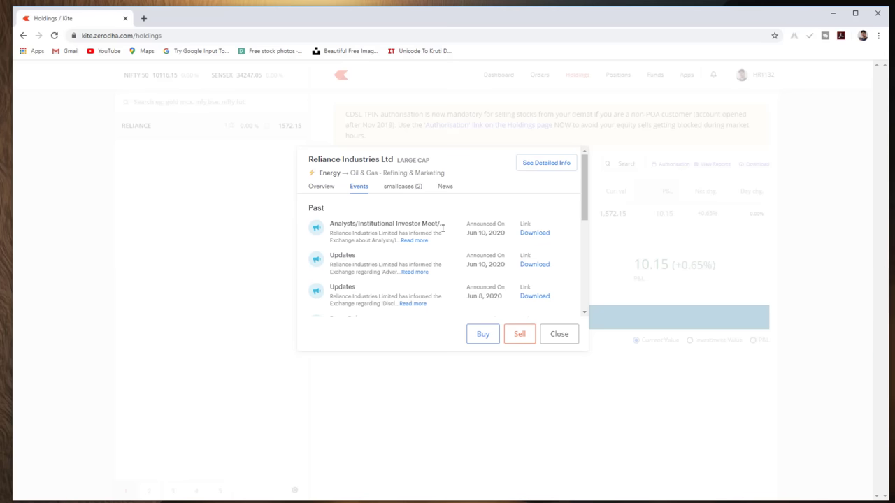
{"action": "left_click", "coordinate": [409, 189]}
{"action": "scroll", "coordinate": [384, 244], "scroll_direction": "down", "scroll_amount": 3}
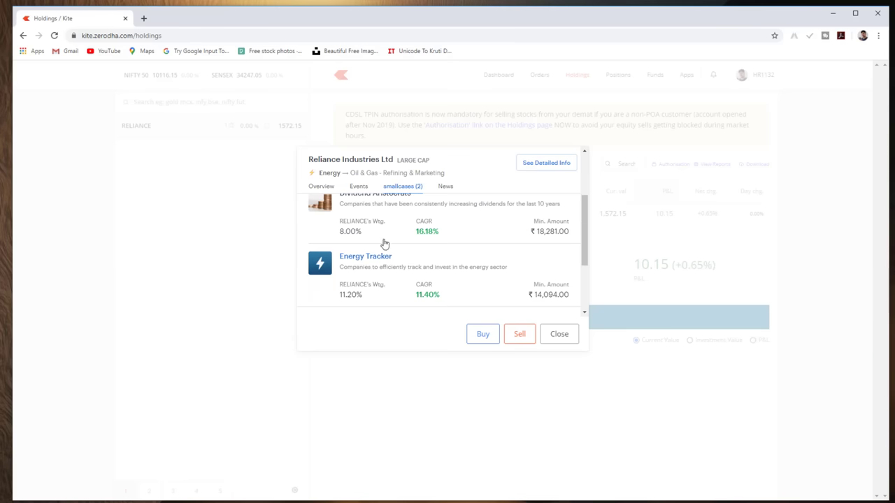
{"action": "scroll", "coordinate": [424, 261], "scroll_direction": "down", "scroll_amount": 2}
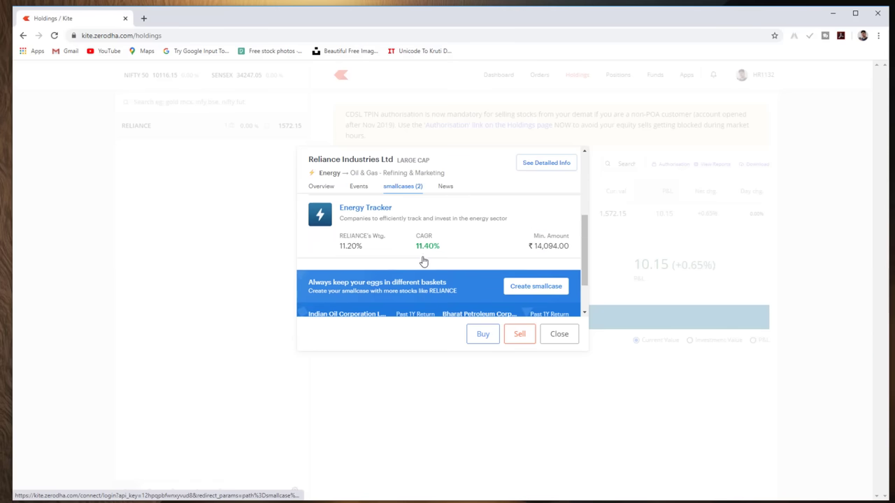
{"action": "left_click", "coordinate": [447, 189]}
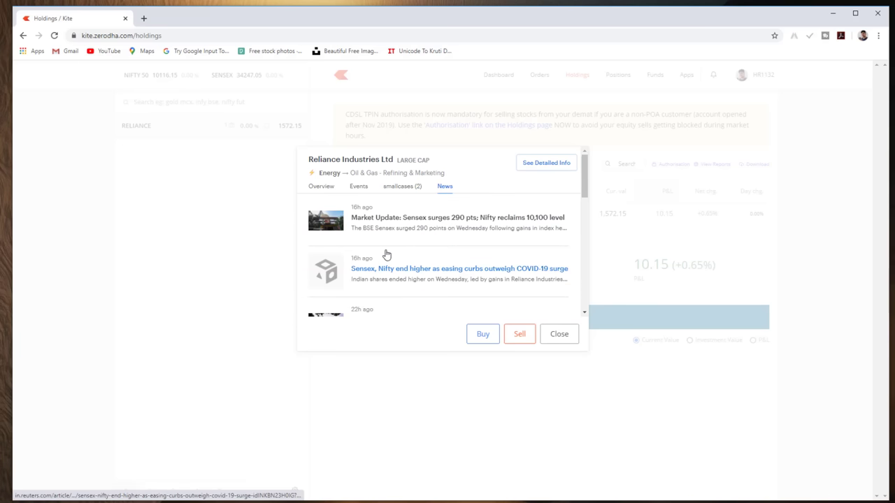
{"action": "scroll", "coordinate": [452, 266], "scroll_direction": "down", "scroll_amount": 3}
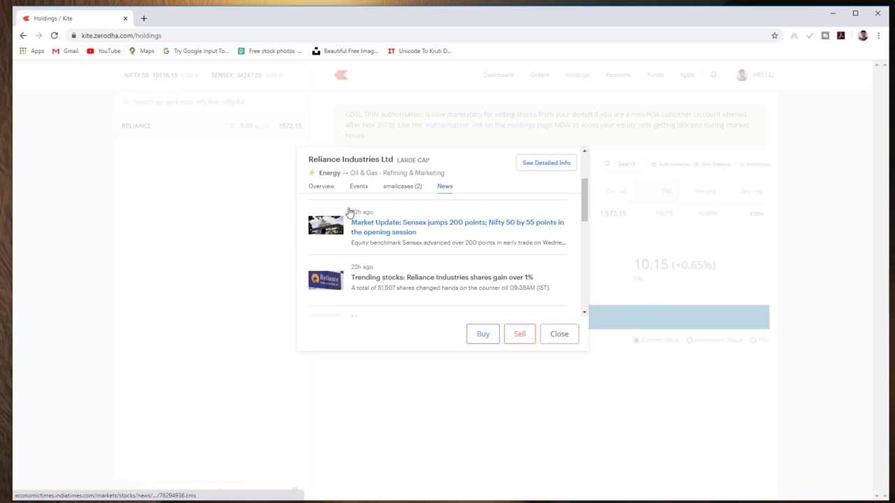
{"action": "left_click", "coordinate": [321, 186]}
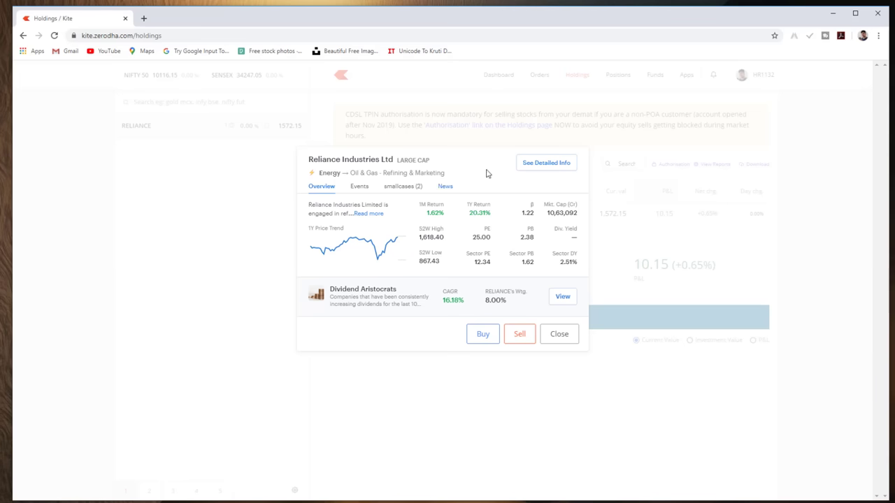
{"action": "left_click", "coordinate": [537, 164]}
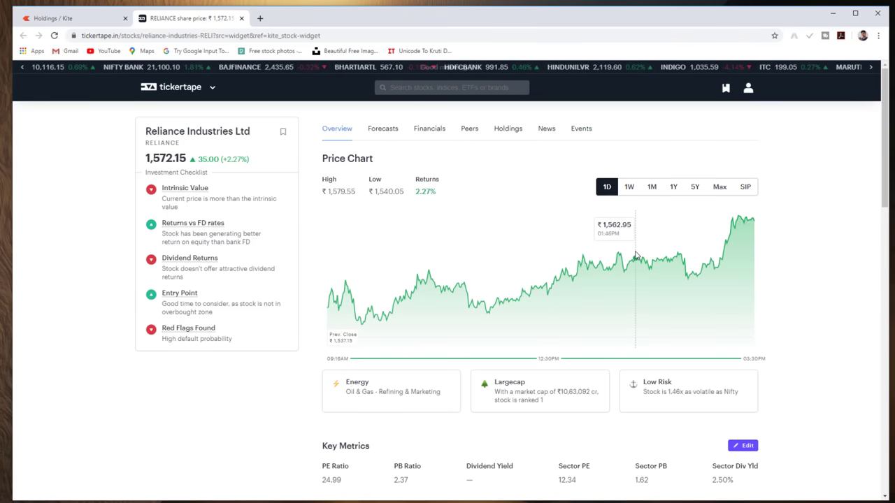
- Cycle Reliance's price chart through the 1W, 1M, 1Y, 5Y and Max ranges
{"action": "left_click", "coordinate": [630, 187]}
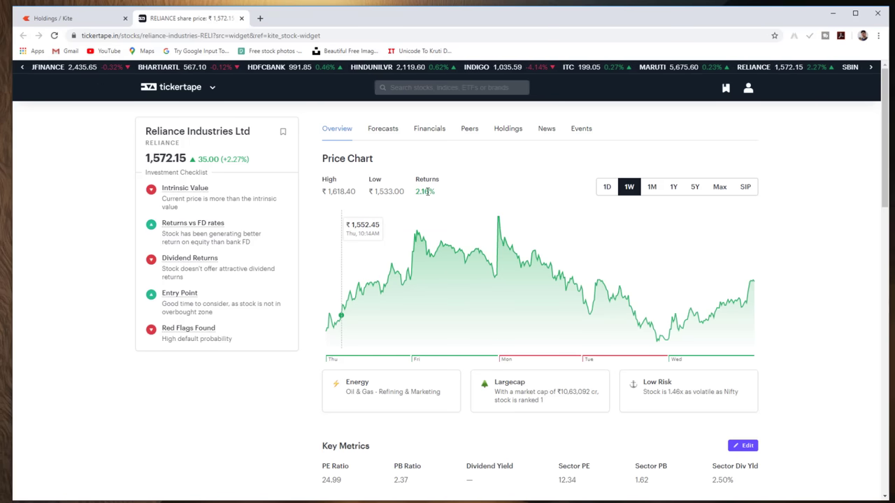
{"action": "left_click", "coordinate": [652, 195]}
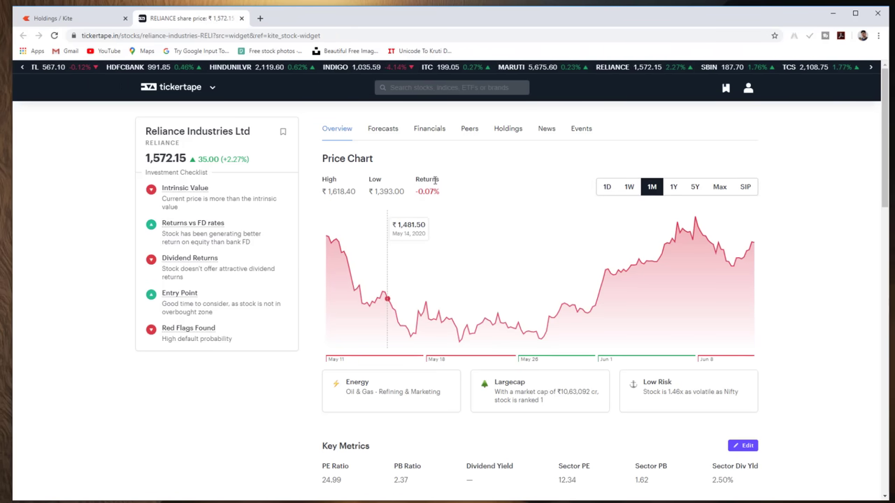
{"action": "left_click", "coordinate": [675, 188]}
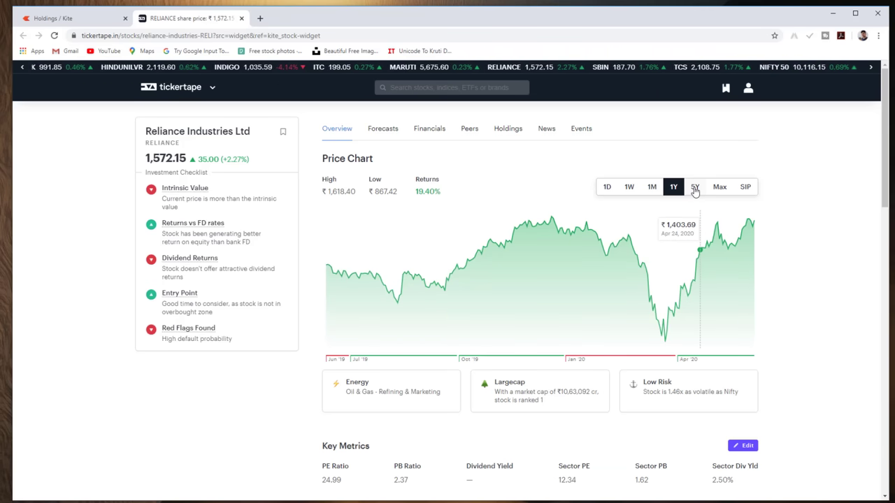
{"action": "left_click", "coordinate": [695, 189]}
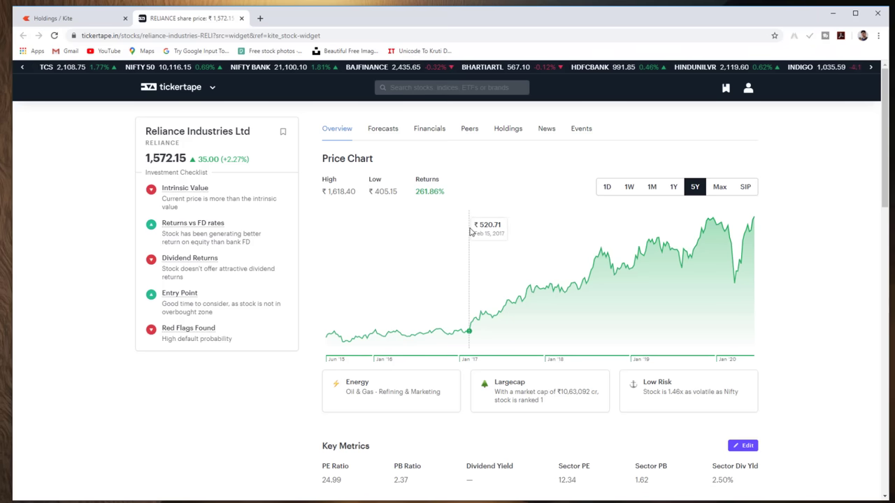
{"action": "left_click", "coordinate": [720, 194]}
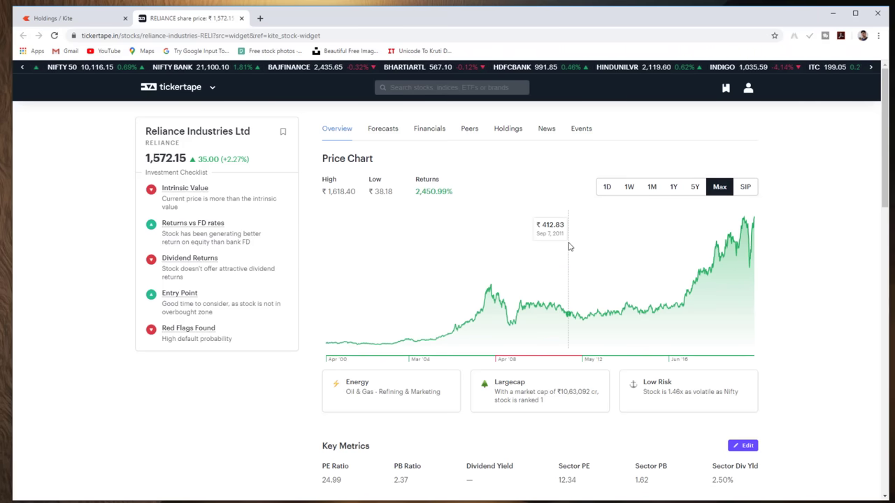
- Show Reliance's forecasts: Jun 2021 targets high ₹1,991.05, median ₹1,644.72, low ₹1,139.16
{"action": "left_click", "coordinate": [382, 132]}
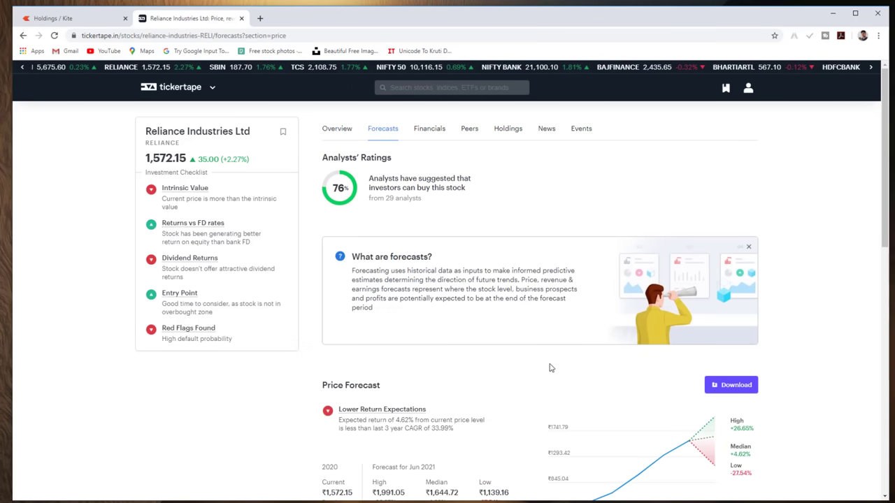
{"action": "scroll", "coordinate": [541, 363], "scroll_direction": "down", "scroll_amount": 1}
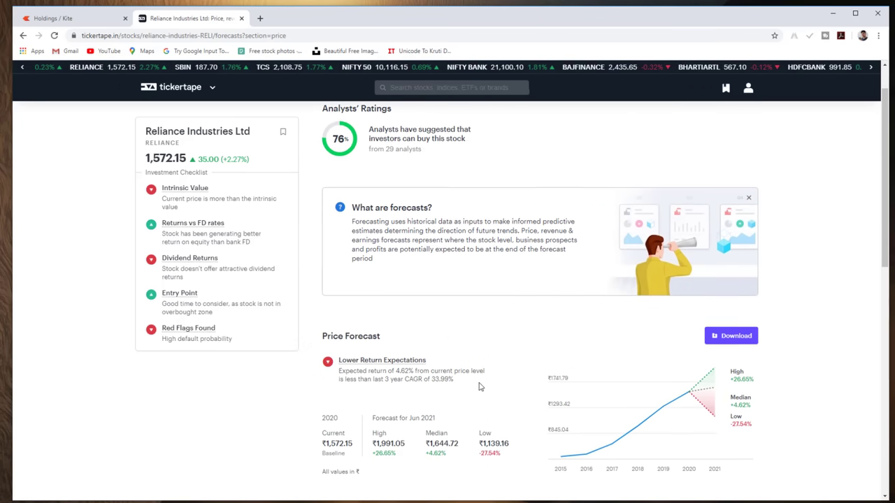
{"action": "scroll", "coordinate": [480, 386], "scroll_direction": "down", "scroll_amount": 1}
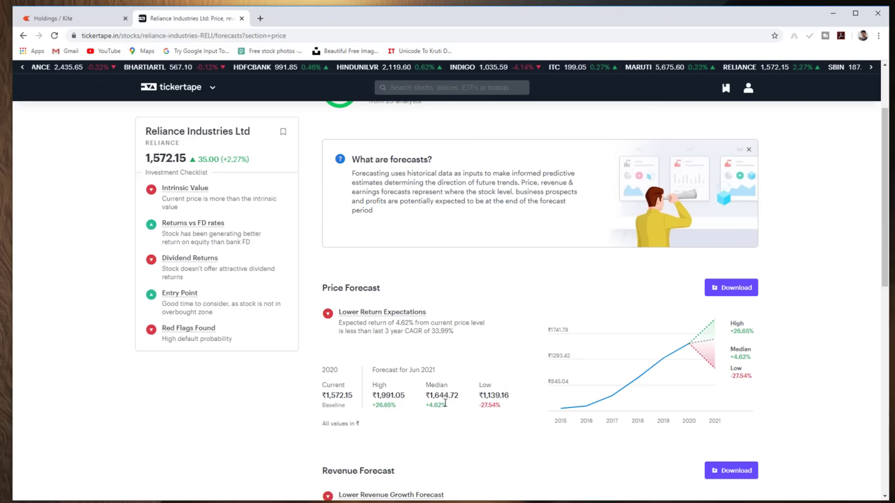
{"action": "scroll", "coordinate": [560, 364], "scroll_direction": "up", "scroll_amount": 3}
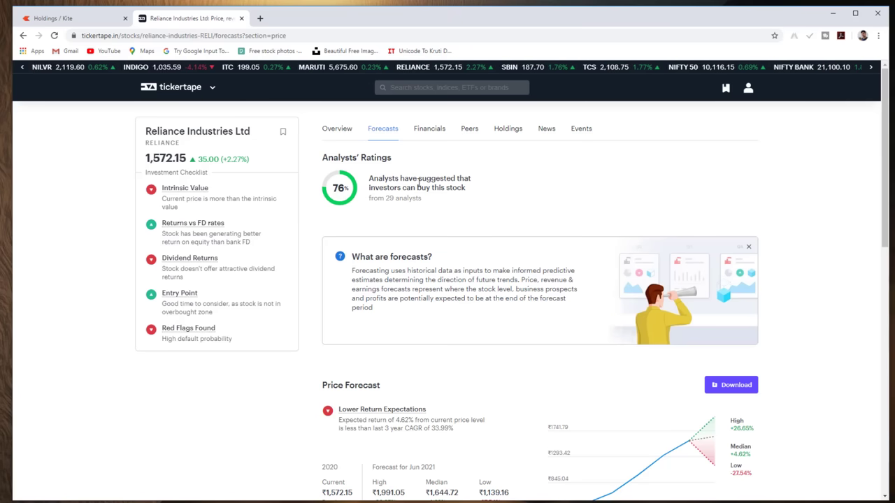
- Open the Market Mood Index from the Tickertape tools menu and check its 78.73 Extreme Greed reading
{"action": "left_click", "coordinate": [200, 131]}
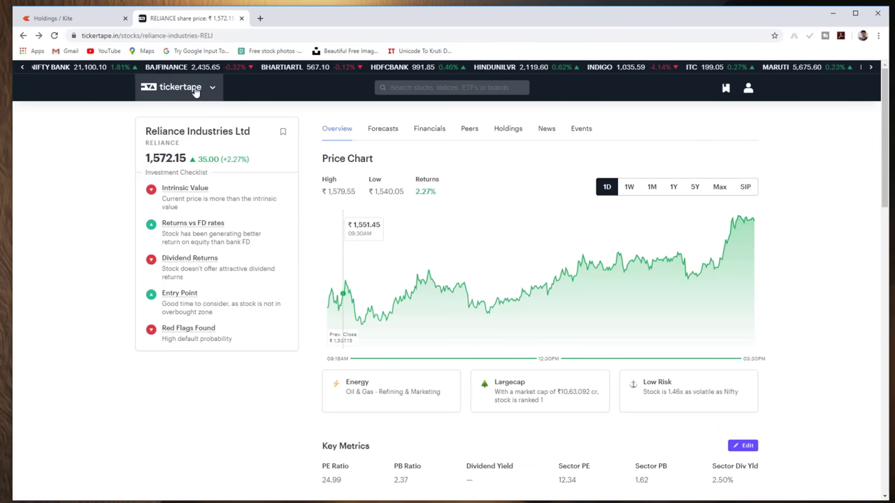
{"action": "mouse_move", "coordinate": [212, 86]}
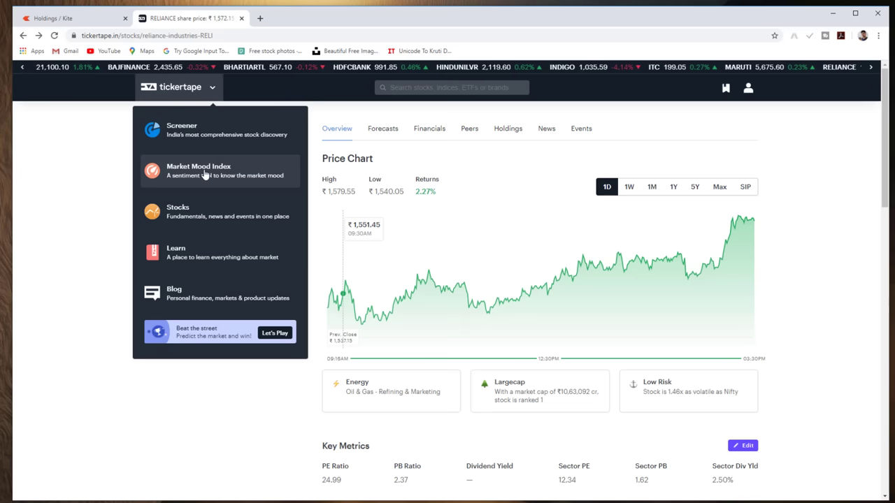
{"action": "left_click", "coordinate": [203, 175]}
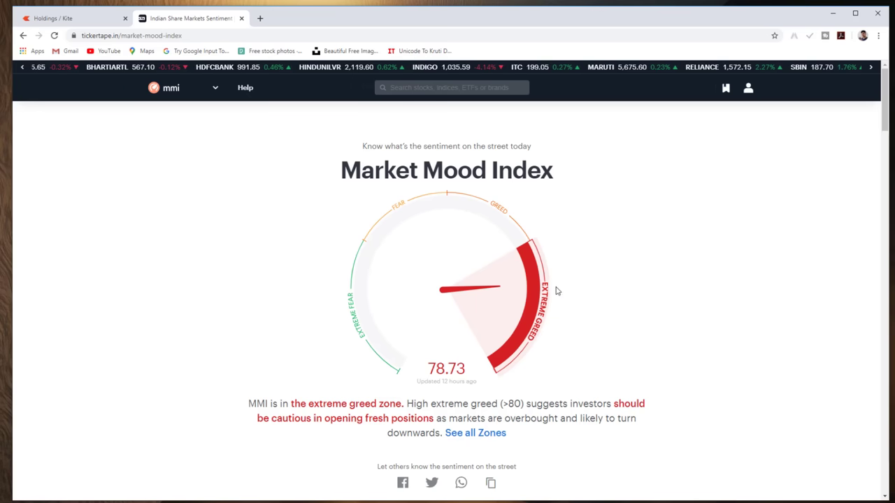
{"action": "mouse_move", "coordinate": [540, 269]}
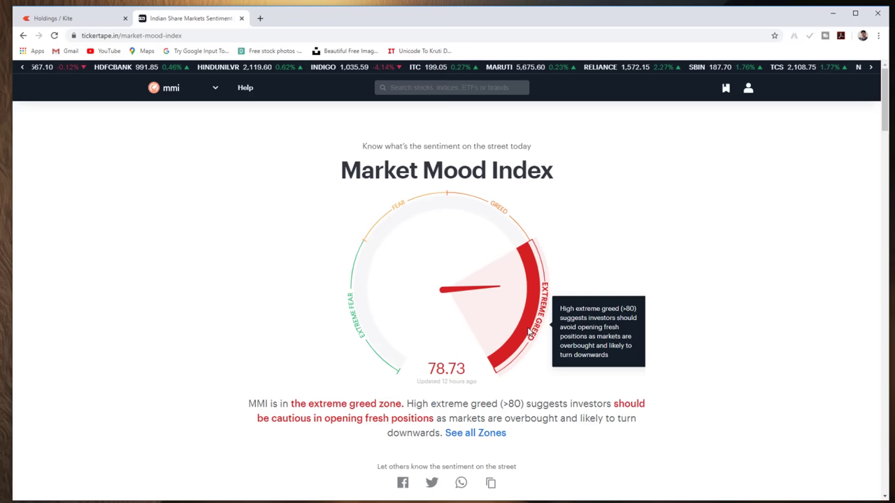
{"action": "mouse_move", "coordinate": [374, 354]}
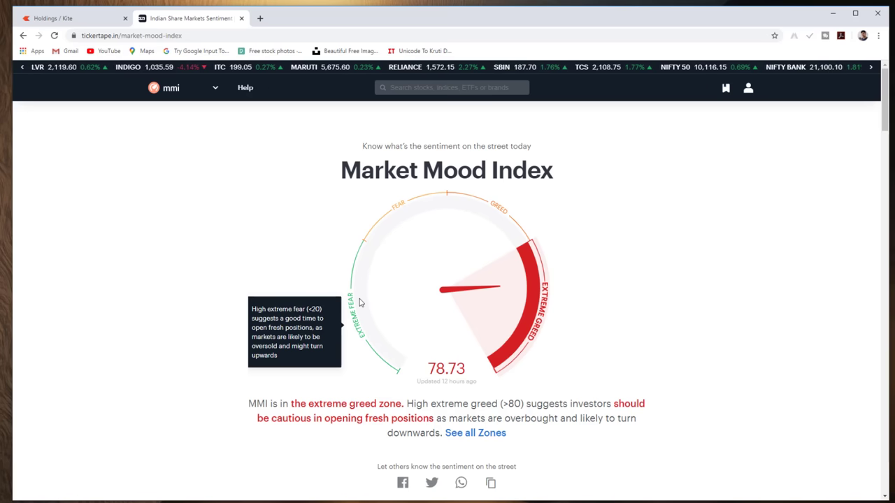
{"action": "mouse_move", "coordinate": [551, 294]}
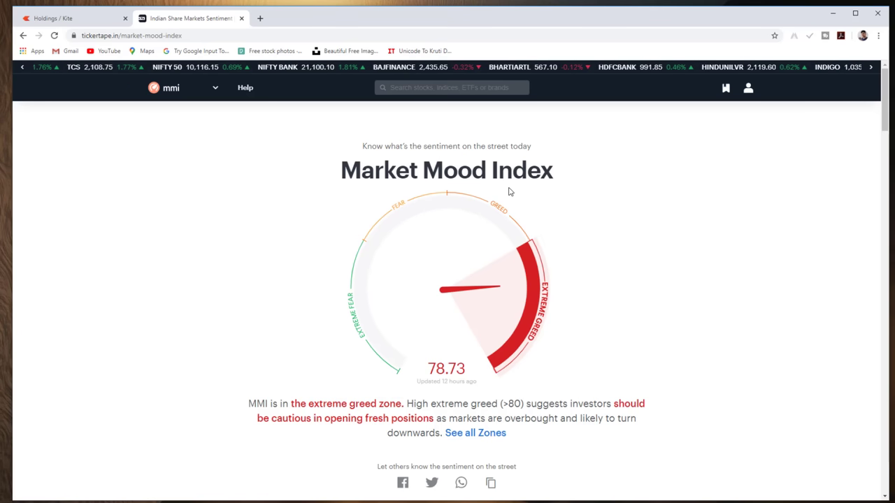
{"action": "left_click", "coordinate": [194, 91]}
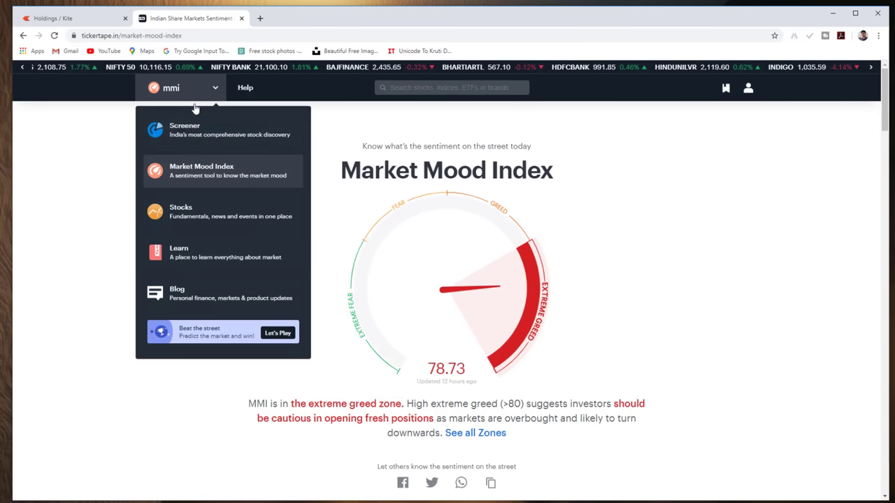
- Open the stock screener and limit the stock universe to NIFTY 50 stocks
{"action": "left_click", "coordinate": [200, 140]}
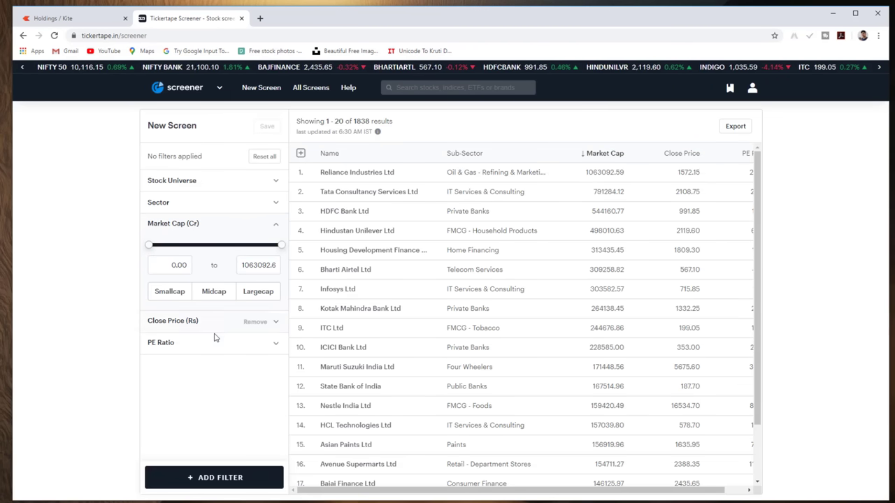
{"action": "left_click", "coordinate": [200, 185]}
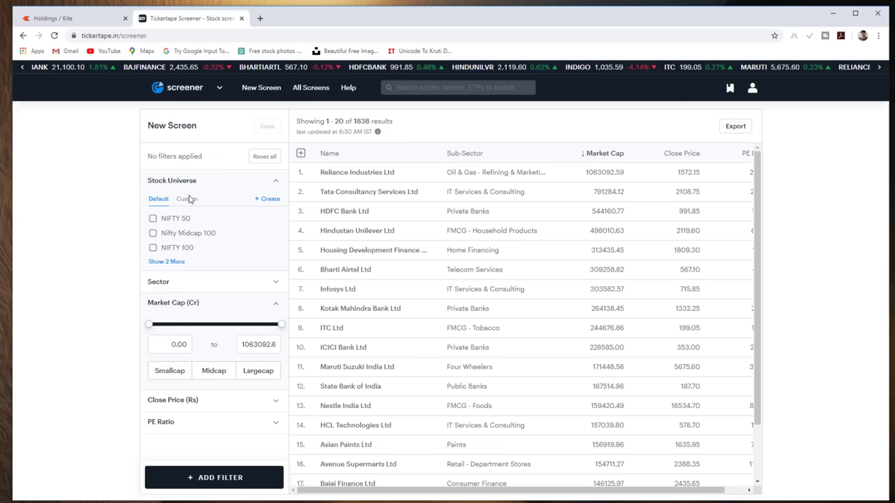
{"action": "left_click", "coordinate": [153, 220]}
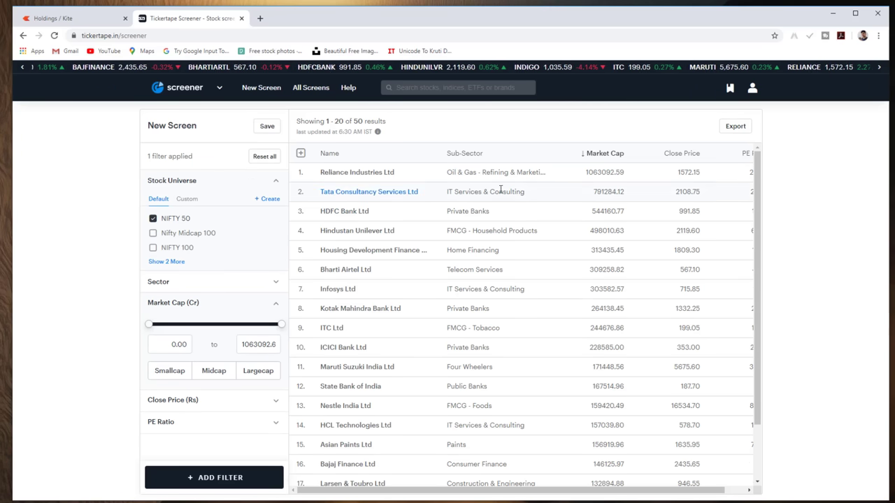
{"action": "scroll", "coordinate": [545, 291], "scroll_direction": "down", "scroll_amount": 5}
{"action": "scroll", "coordinate": [490, 336], "scroll_direction": "up", "scroll_amount": 5}
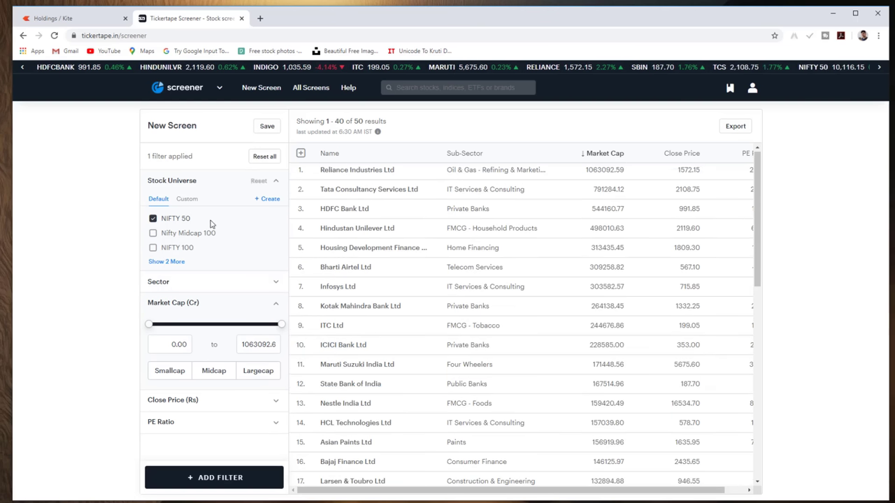
- Filter the screen to the Energy, Financials and Health Care sectors
{"action": "left_click", "coordinate": [256, 283]}
{"action": "scroll", "coordinate": [244, 294], "scroll_direction": "down", "scroll_amount": 2}
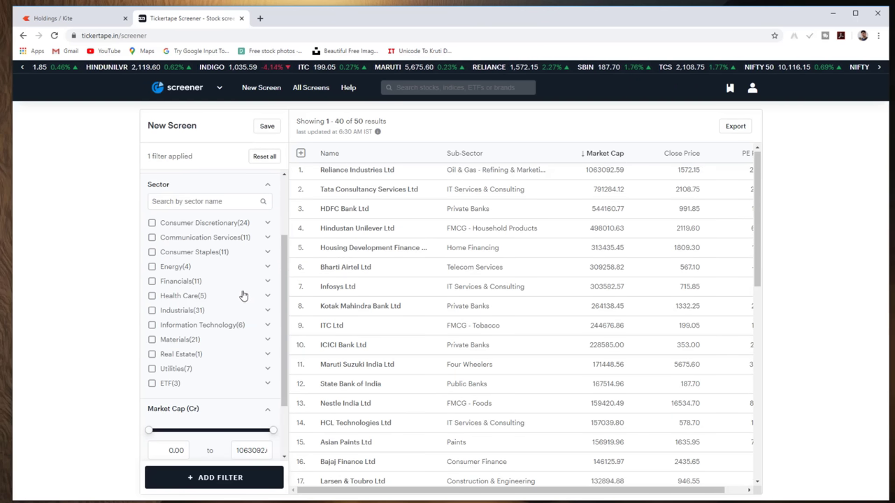
{"action": "left_click", "coordinate": [151, 268]}
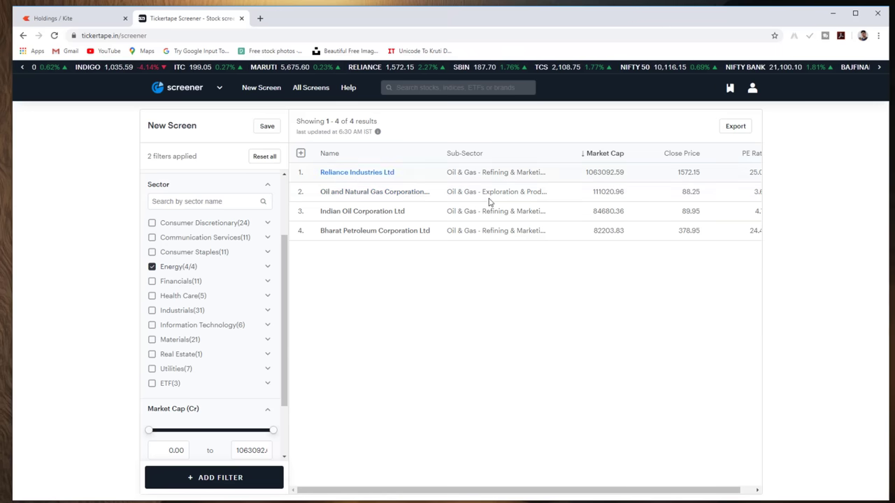
{"action": "left_click", "coordinate": [153, 281]}
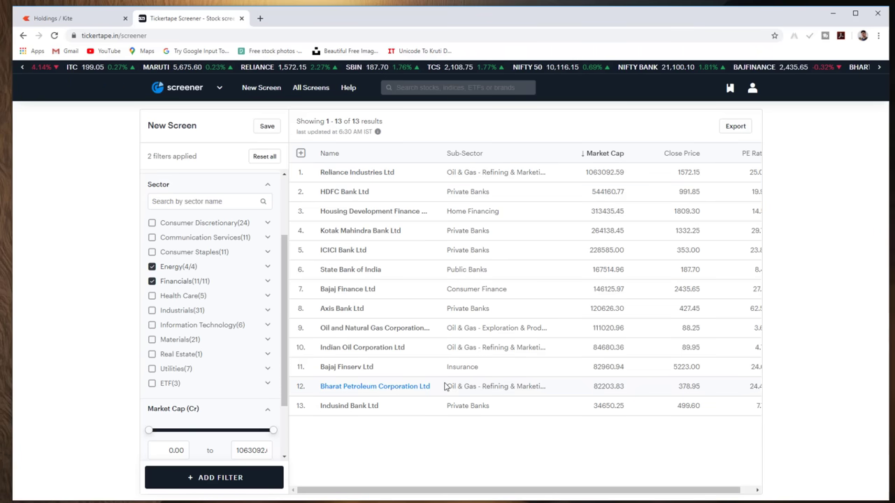
{"action": "scroll", "coordinate": [196, 300], "scroll_direction": "up", "scroll_amount": 1}
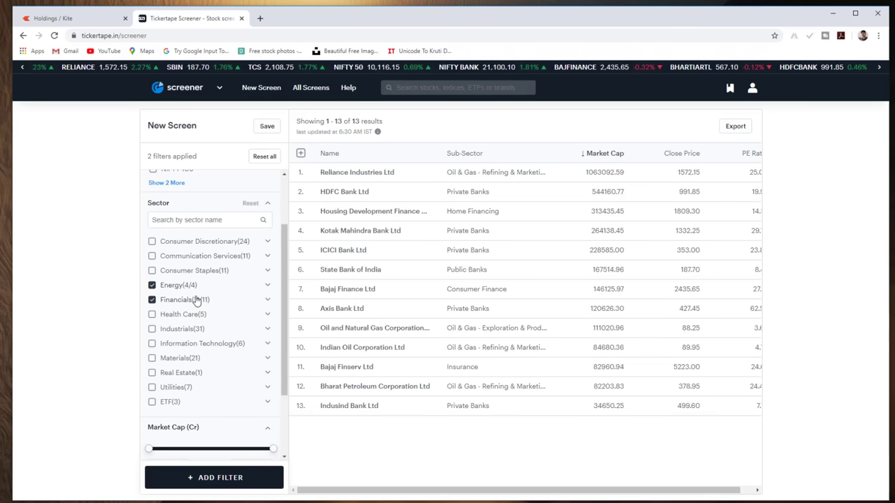
{"action": "left_click", "coordinate": [153, 315]}
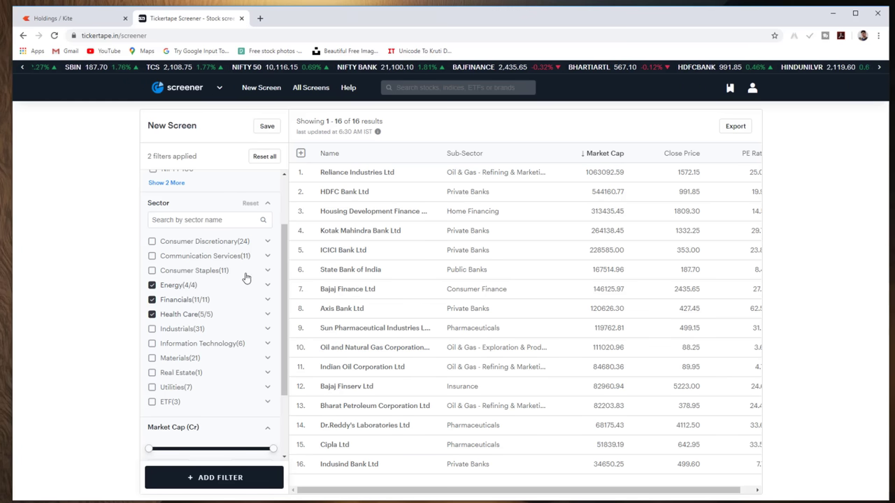
{"action": "scroll", "coordinate": [245, 277], "scroll_direction": "down", "scroll_amount": 2}
- Check the additional filters list, close it, and preview HDFC Bank Ltd
{"action": "left_click", "coordinate": [197, 477]}
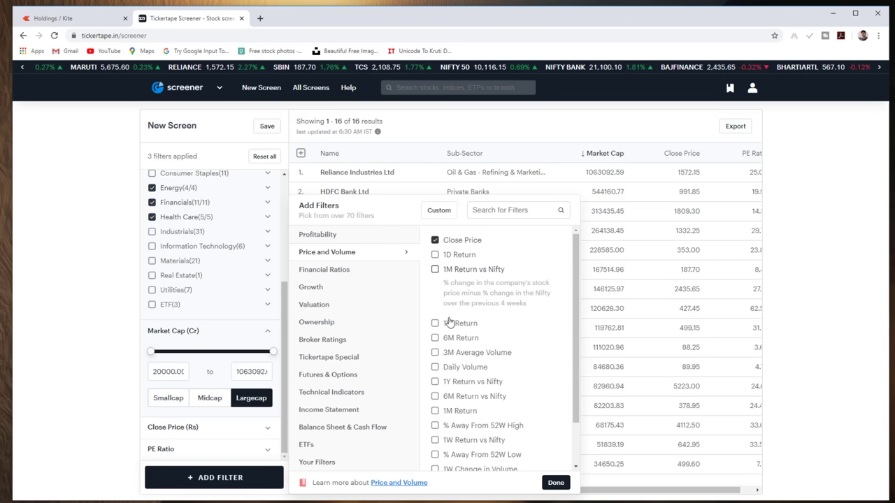
{"action": "left_click", "coordinate": [361, 196]}
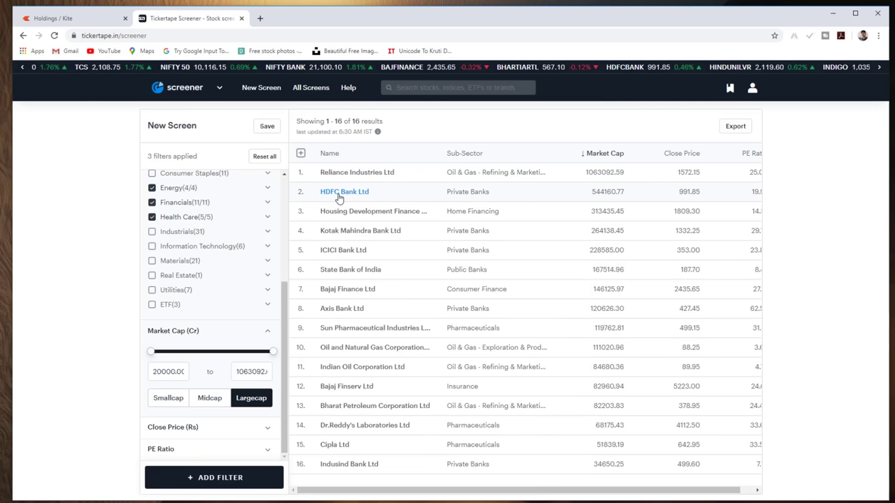
{"action": "mouse_move", "coordinate": [350, 196]}
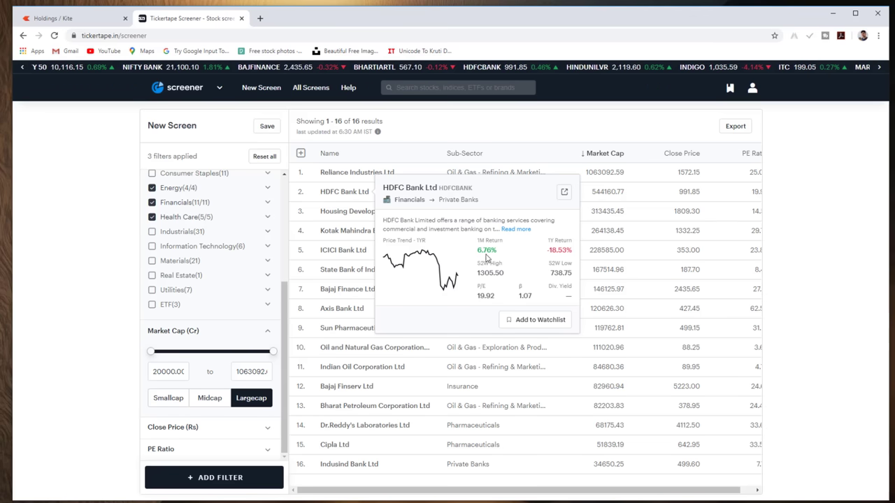
{"action": "left_click", "coordinate": [564, 192]}
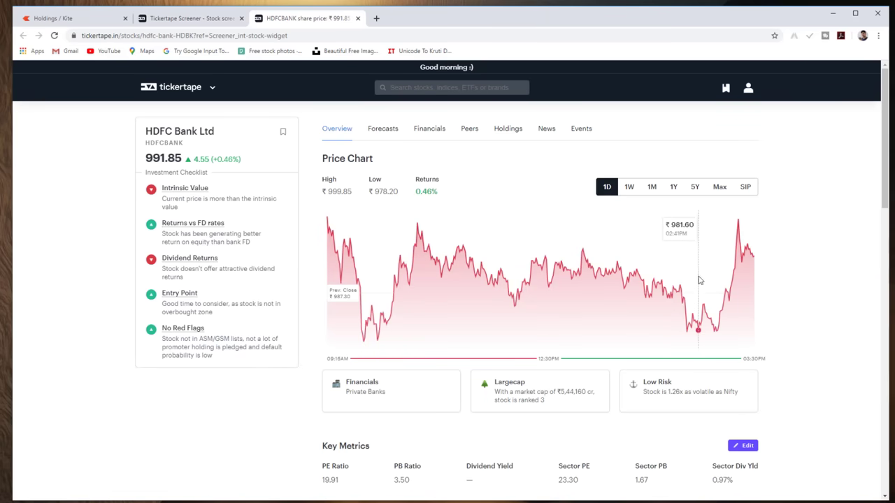
{"action": "left_click", "coordinate": [655, 198]}
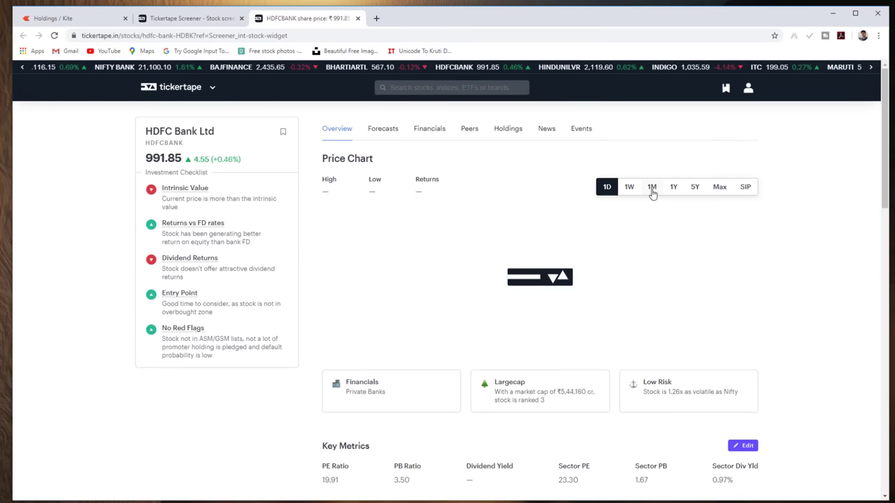
{"action": "left_click", "coordinate": [698, 191]}
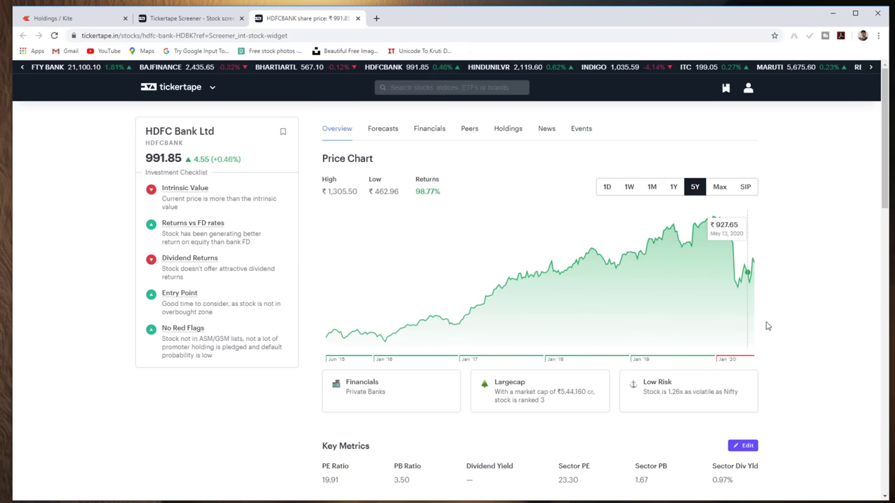
{"action": "left_click", "coordinate": [381, 130]}
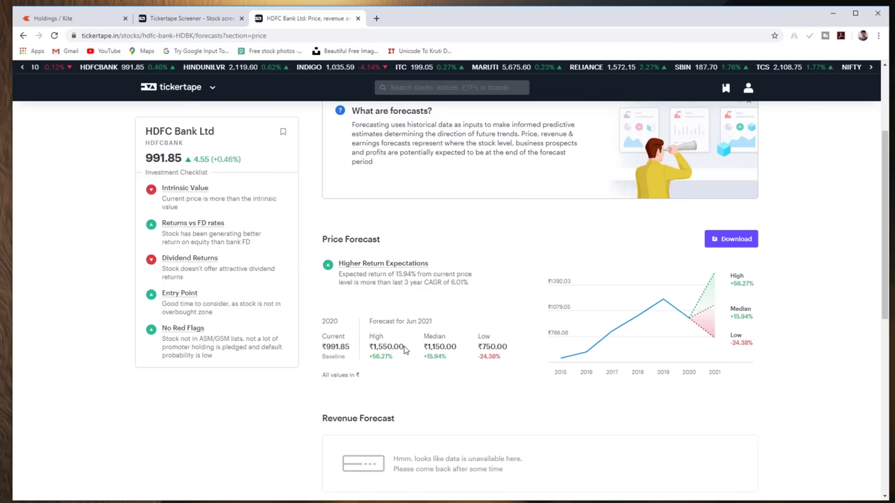
{"action": "scroll", "coordinate": [397, 177], "scroll_direction": "up", "scroll_amount": 2}
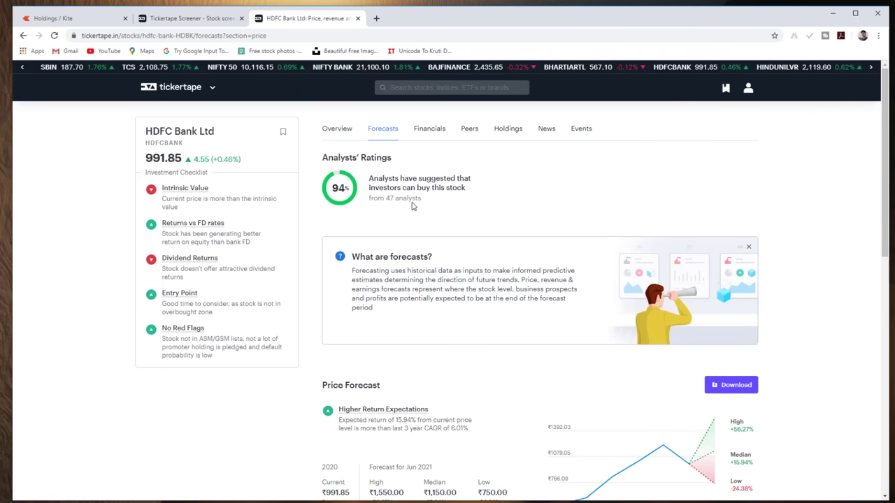
{"action": "scroll", "coordinate": [457, 416], "scroll_direction": "down", "scroll_amount": 1}
{"action": "key", "text": "ctrl+w"}
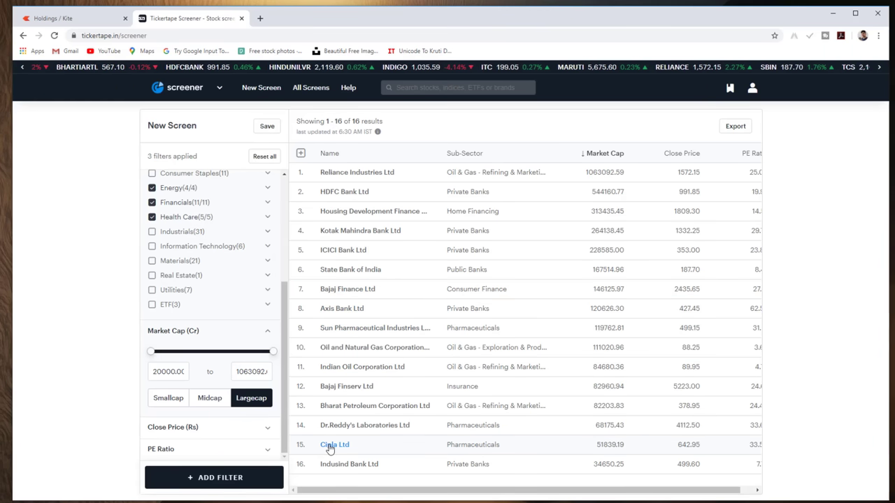
- Open Cipla's full stock page and view its 1W, 1M and 1Y price history
{"action": "mouse_move", "coordinate": [331, 447]}
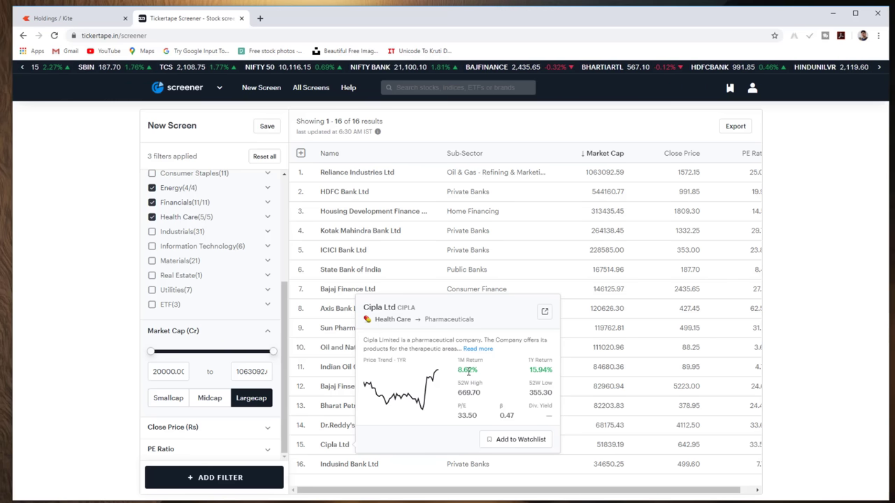
{"action": "left_click", "coordinate": [544, 313]}
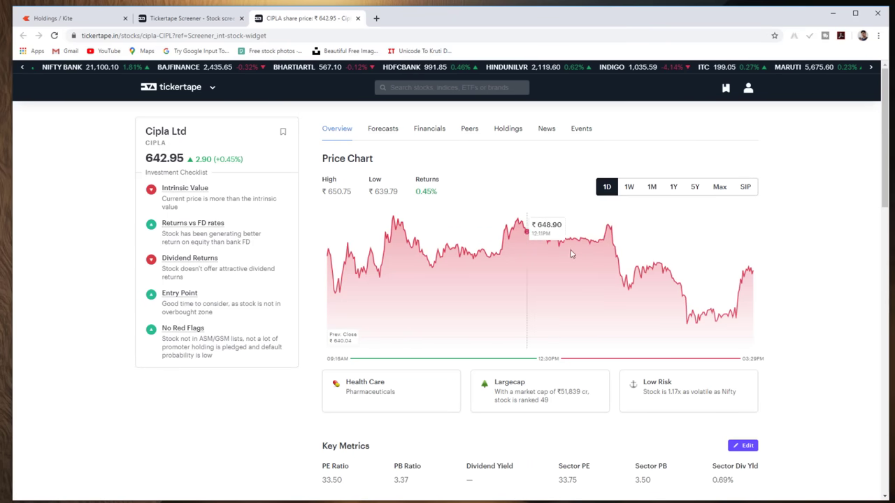
{"action": "left_click", "coordinate": [628, 188]}
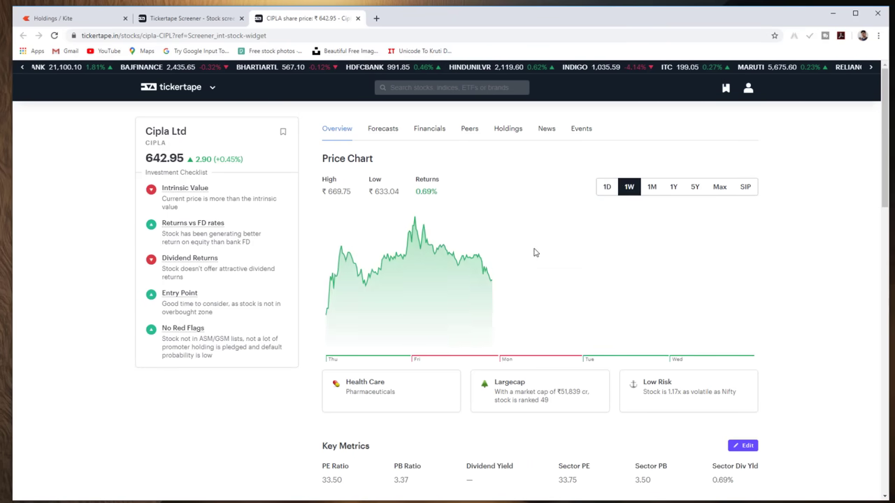
{"action": "left_click", "coordinate": [654, 187]}
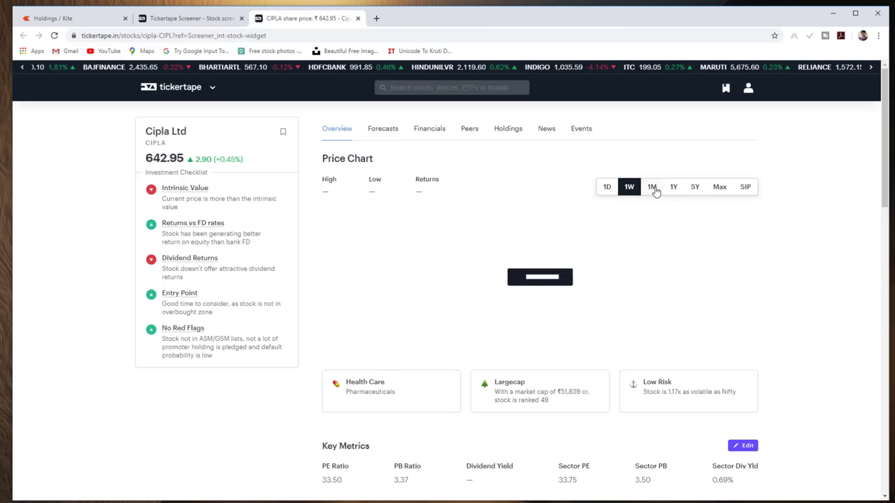
{"action": "left_click", "coordinate": [673, 188]}
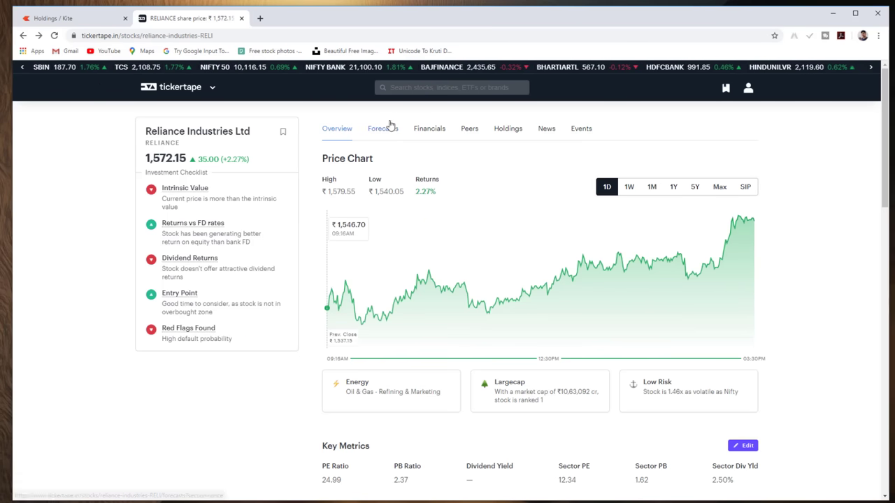
- Open Sudarshan Chemical Industries via the 'sudars' search and view its 1W and 1Y charts
{"action": "left_click", "coordinate": [420, 88]}
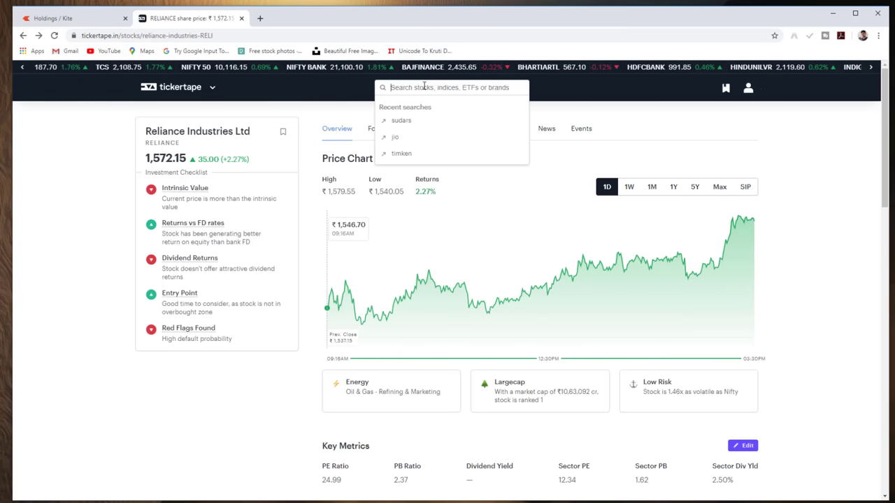
{"action": "left_click", "coordinate": [417, 123]}
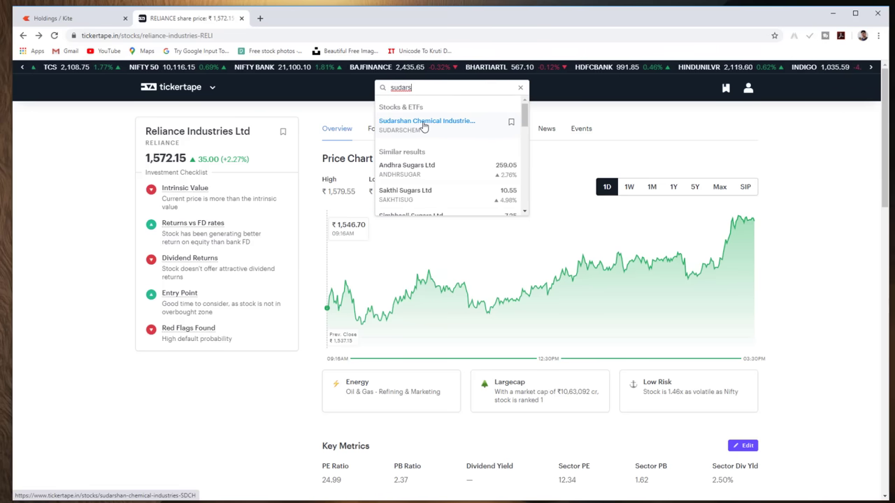
{"action": "left_click", "coordinate": [423, 125]}
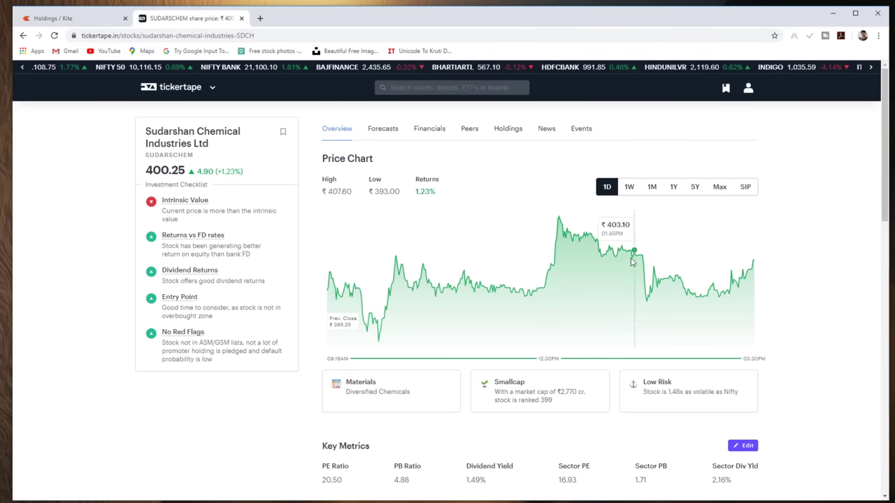
{"action": "left_click", "coordinate": [629, 189]}
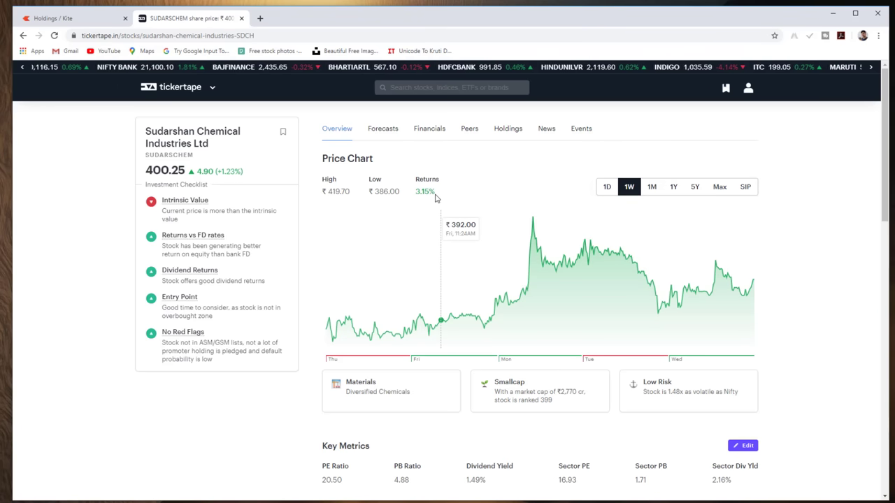
{"action": "left_click", "coordinate": [671, 189]}
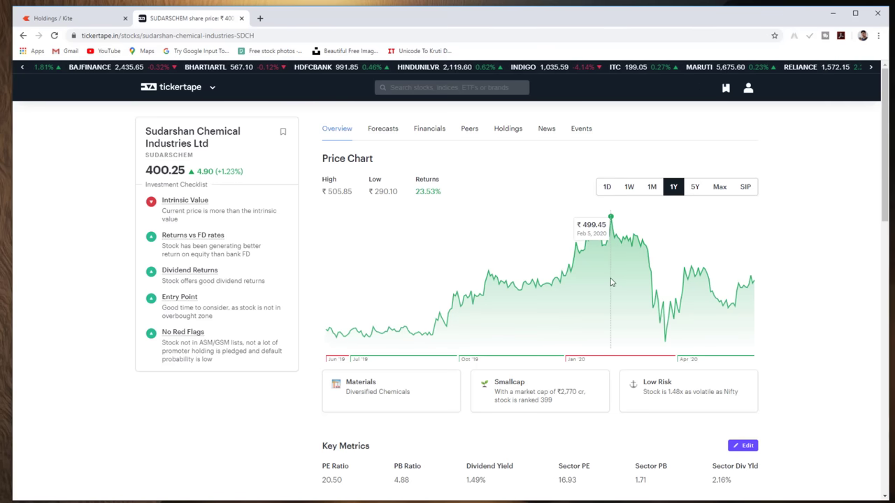
- Show Sudarshan Chemical's forecasts, highlighting the ₹400.25 current price and ₹570.00 high target
{"action": "left_click", "coordinate": [385, 130]}
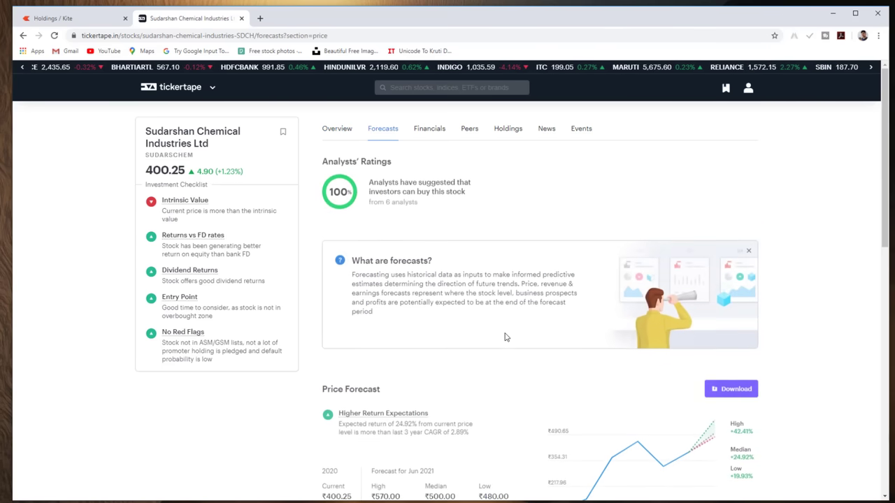
{"action": "scroll", "coordinate": [506, 336], "scroll_direction": "down", "scroll_amount": 2}
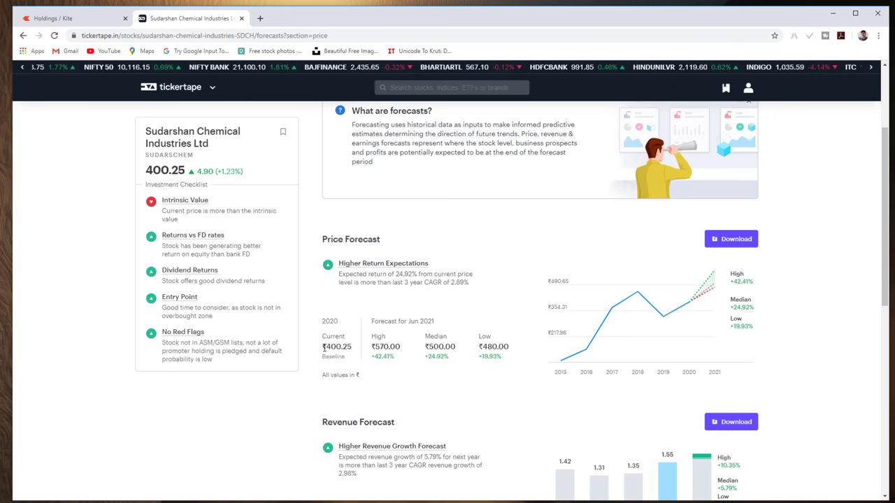
{"action": "left_click_drag", "start_coordinate": [323, 347], "coordinate": [338, 347]}
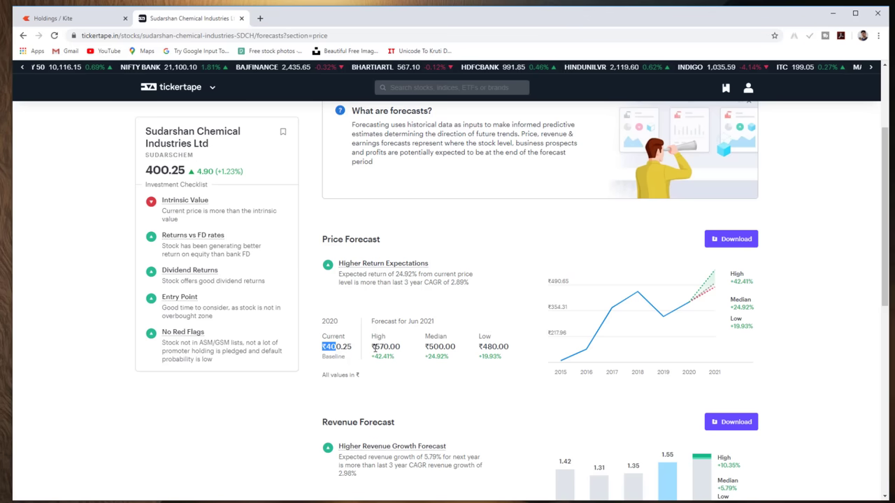
{"action": "left_click_drag", "start_coordinate": [376, 347], "coordinate": [445, 347]}
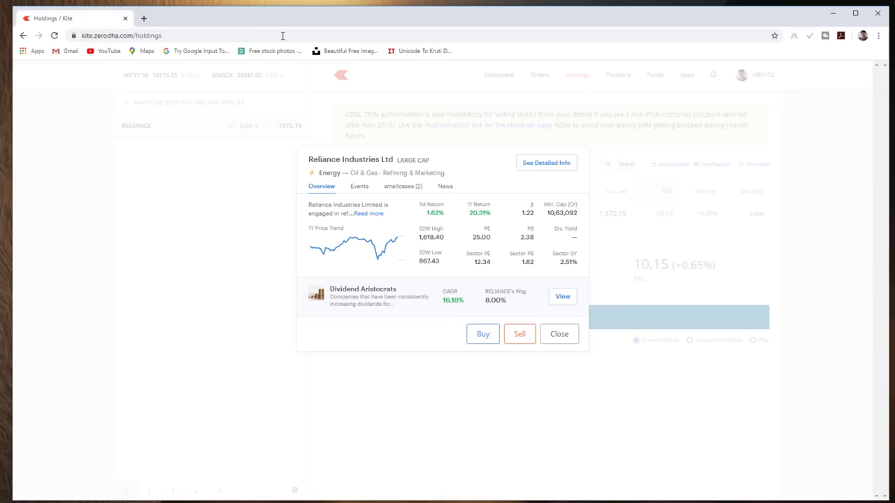
- Close the Reliance Industries details dialog on the Kite Holdings page
{"action": "left_click", "coordinate": [558, 337]}
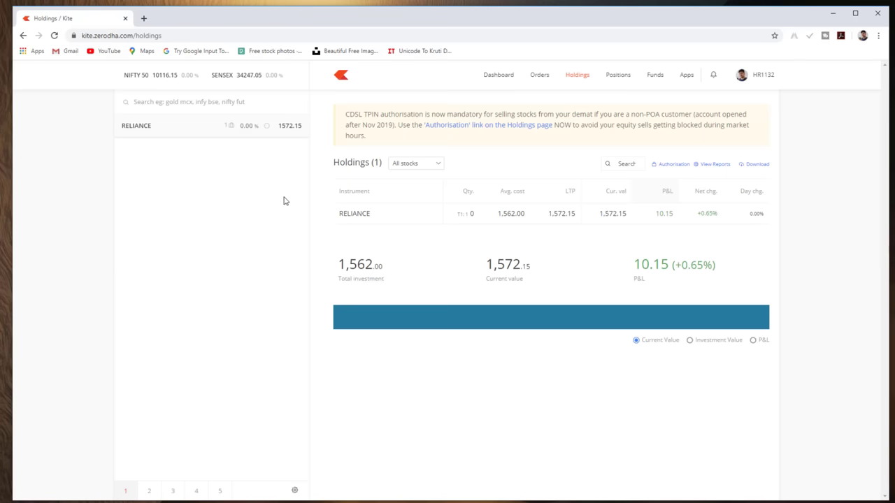